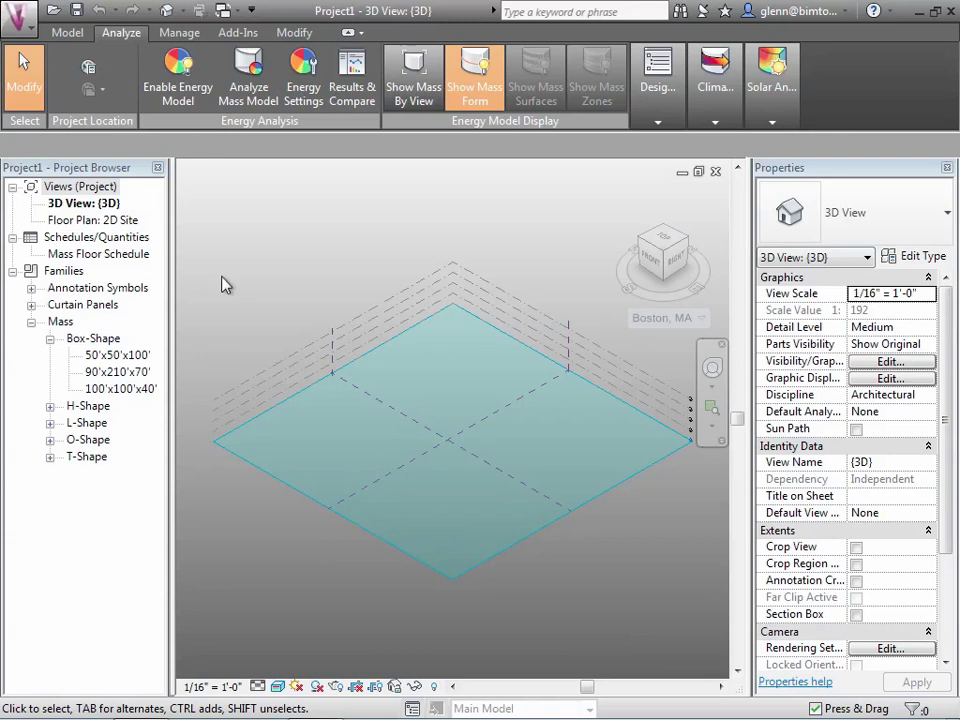
- Search for Stanford University as the project address in the project location settings
click(68, 33)
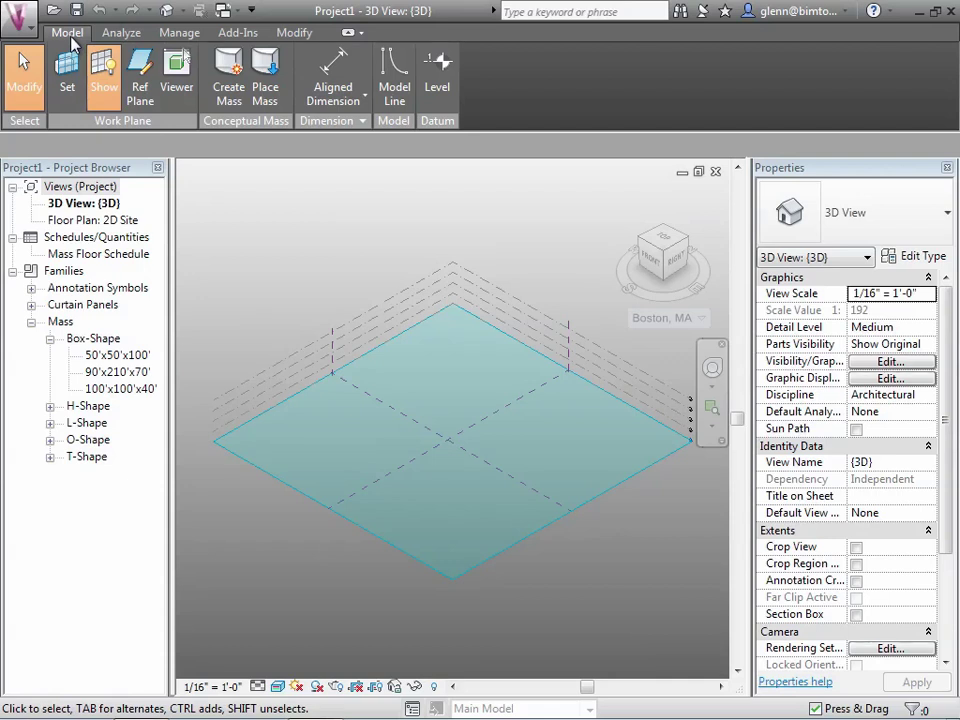
click(119, 34)
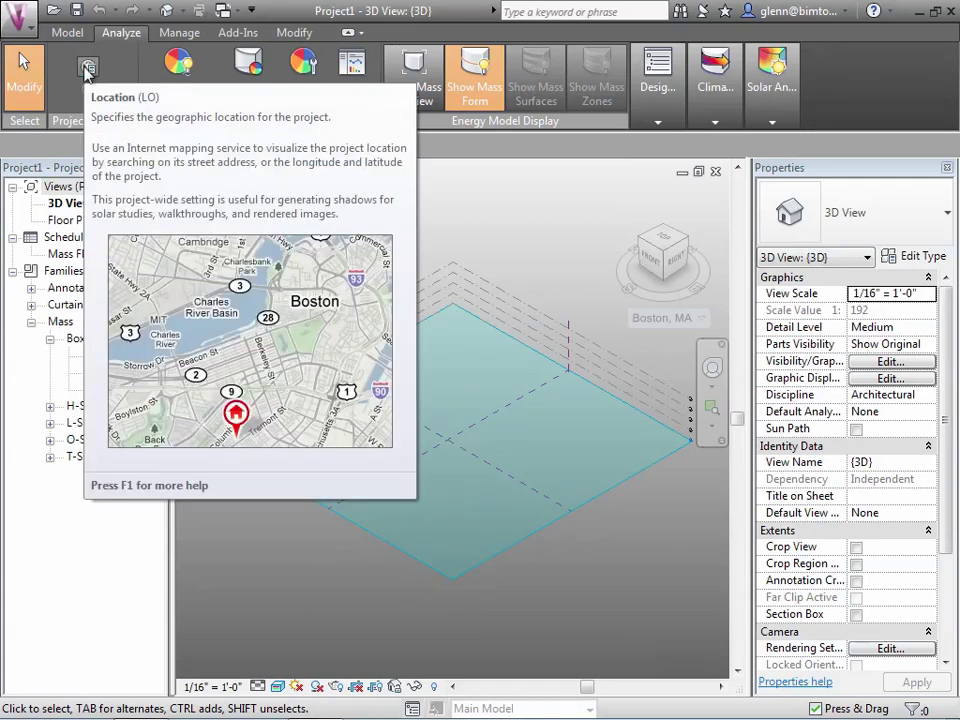
click(88, 68)
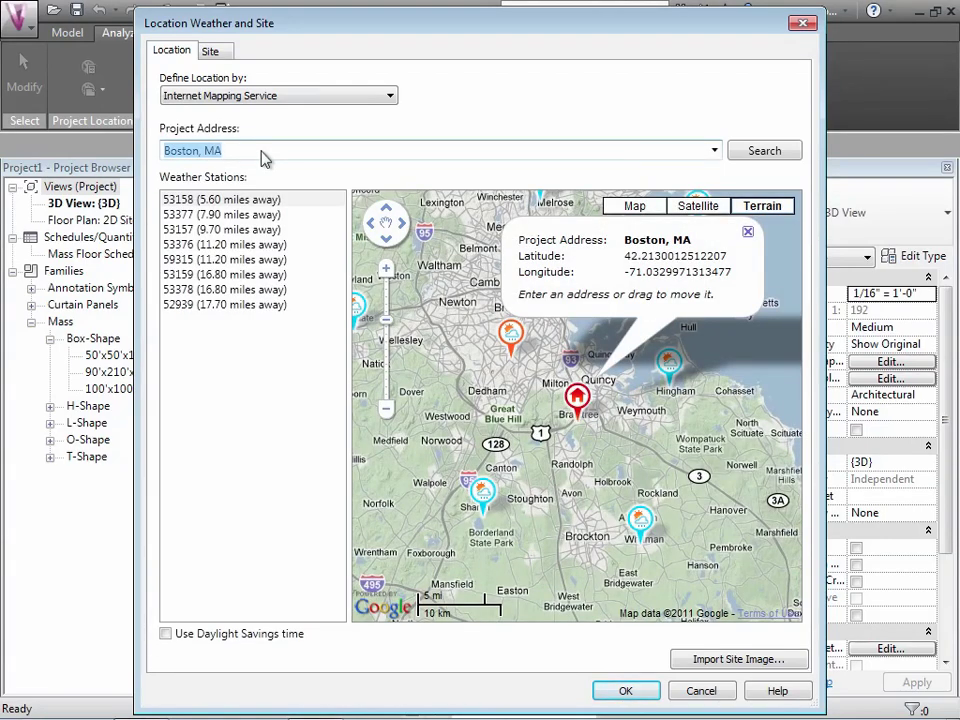
click(262, 152)
drag(262, 152, 150, 155)
text(stanford u)
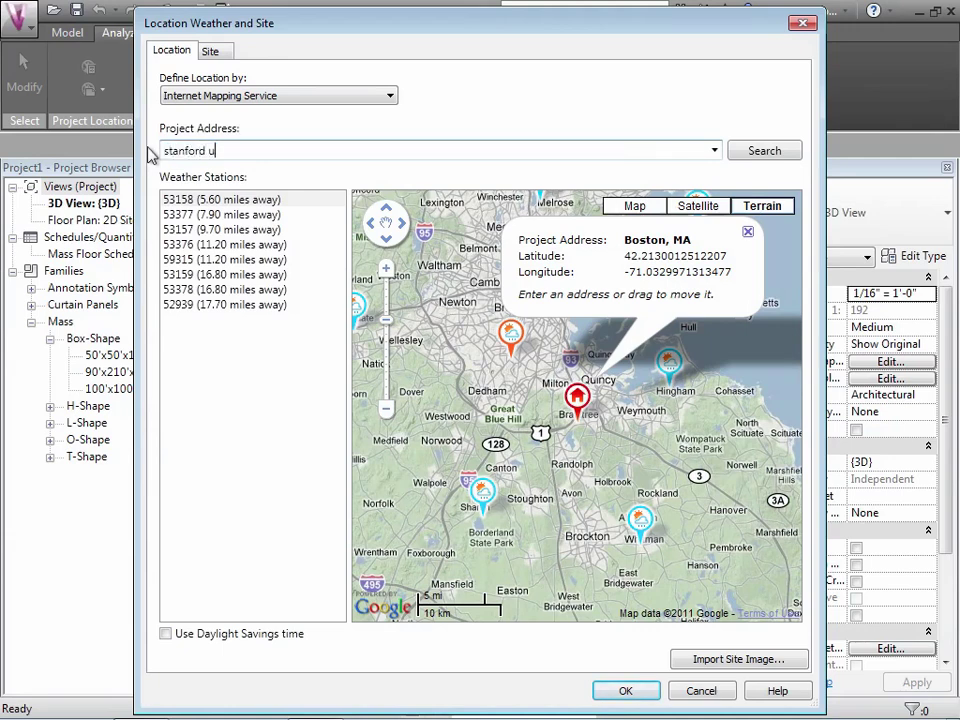
text(niversity)
click(771, 154)
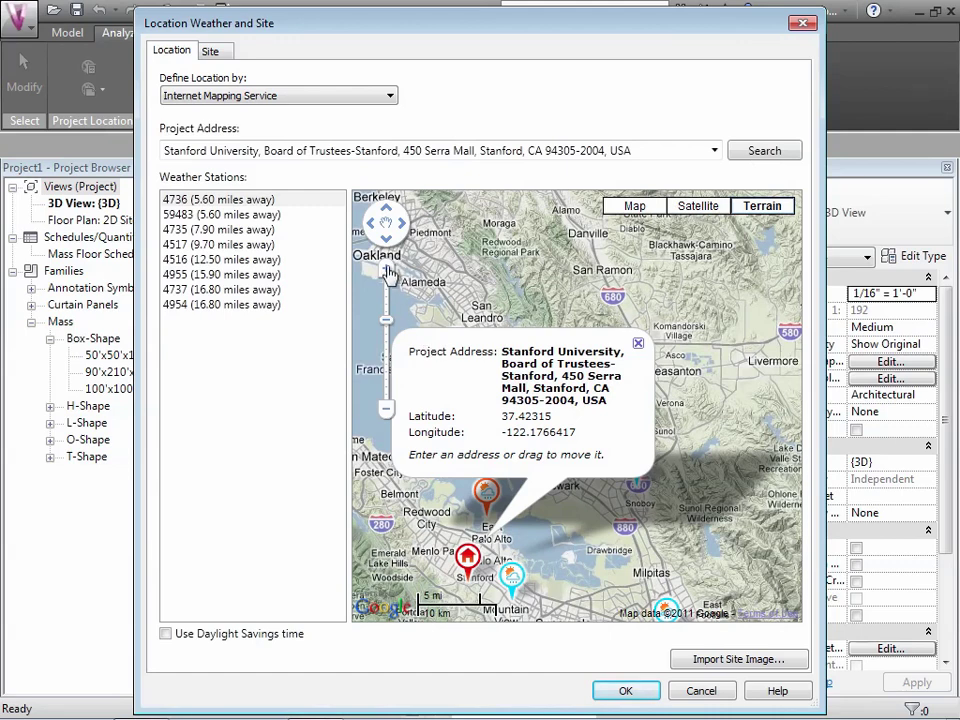
- Choose weather station 4736 and reposition the project marker slightly on the Stanford campus map
click(386, 269)
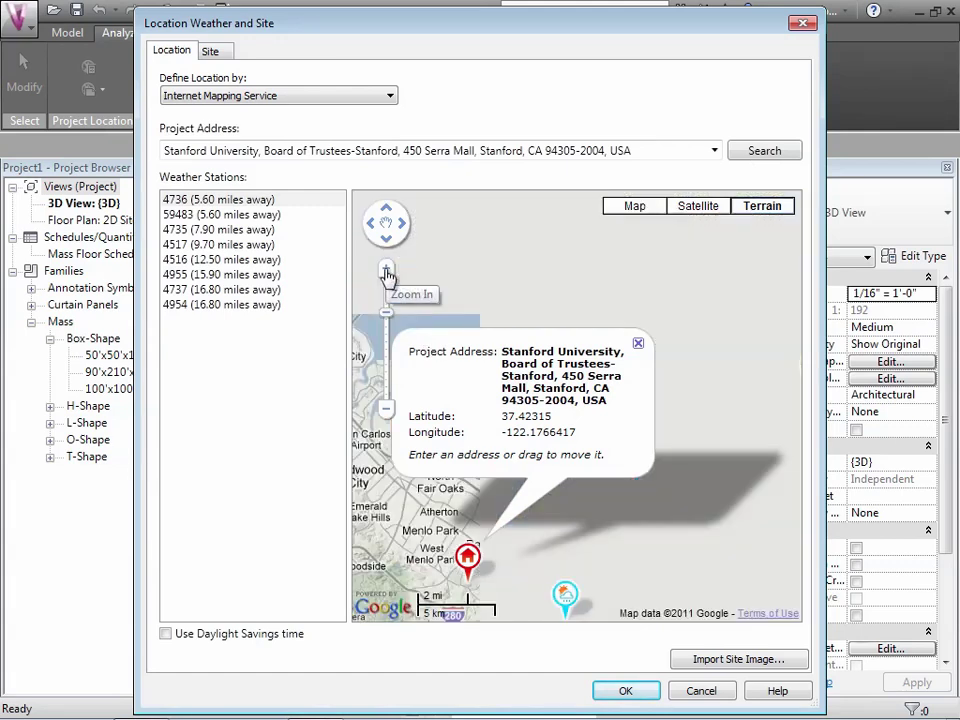
click(386, 270)
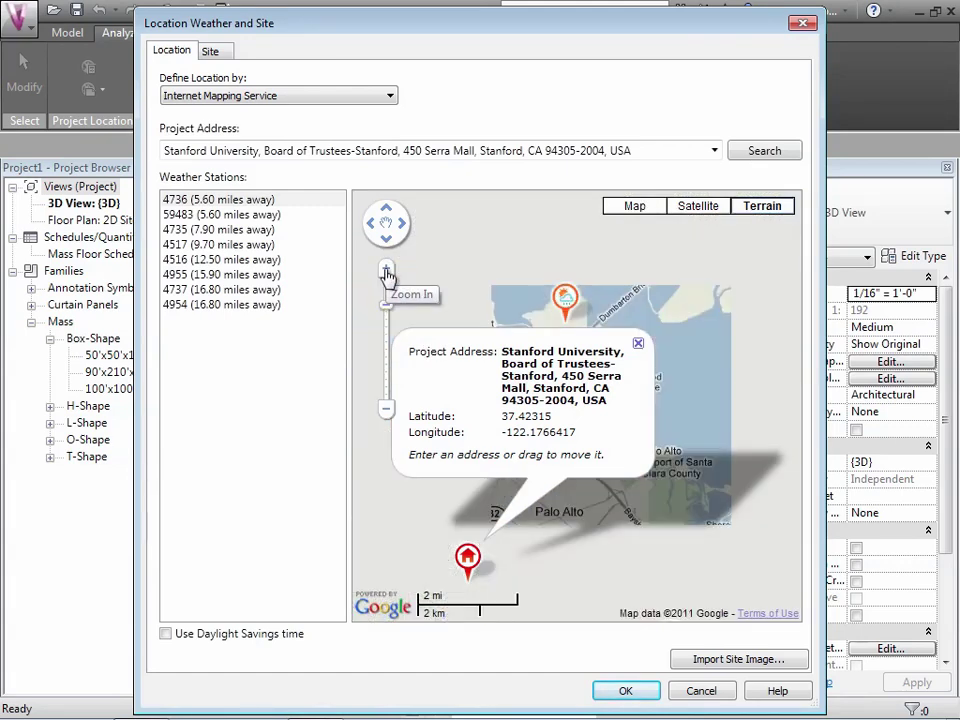
click(386, 270)
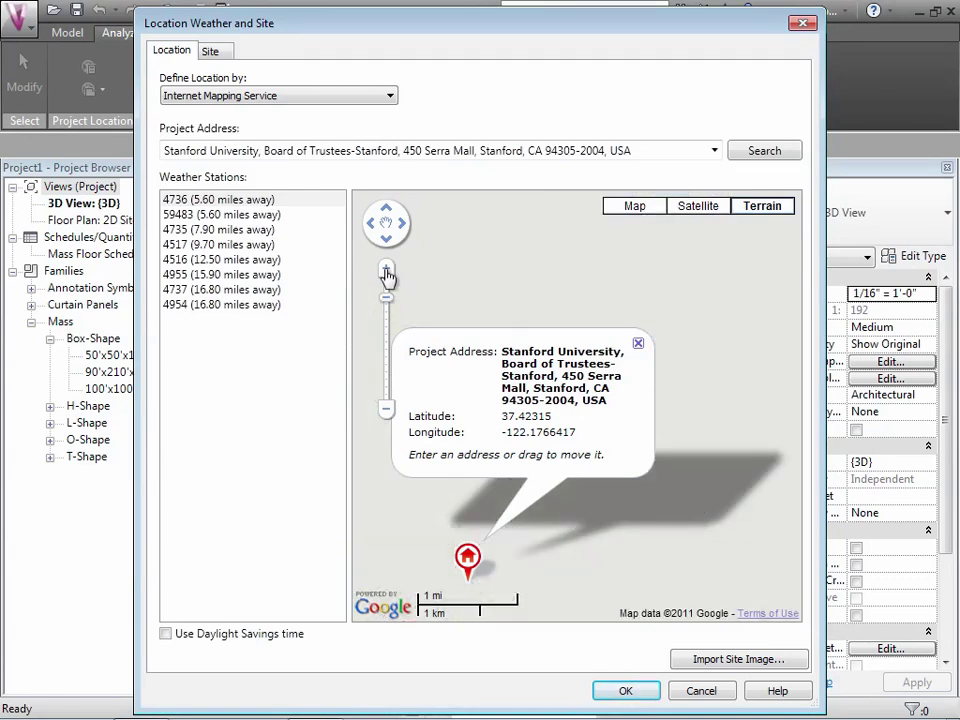
click(181, 216)
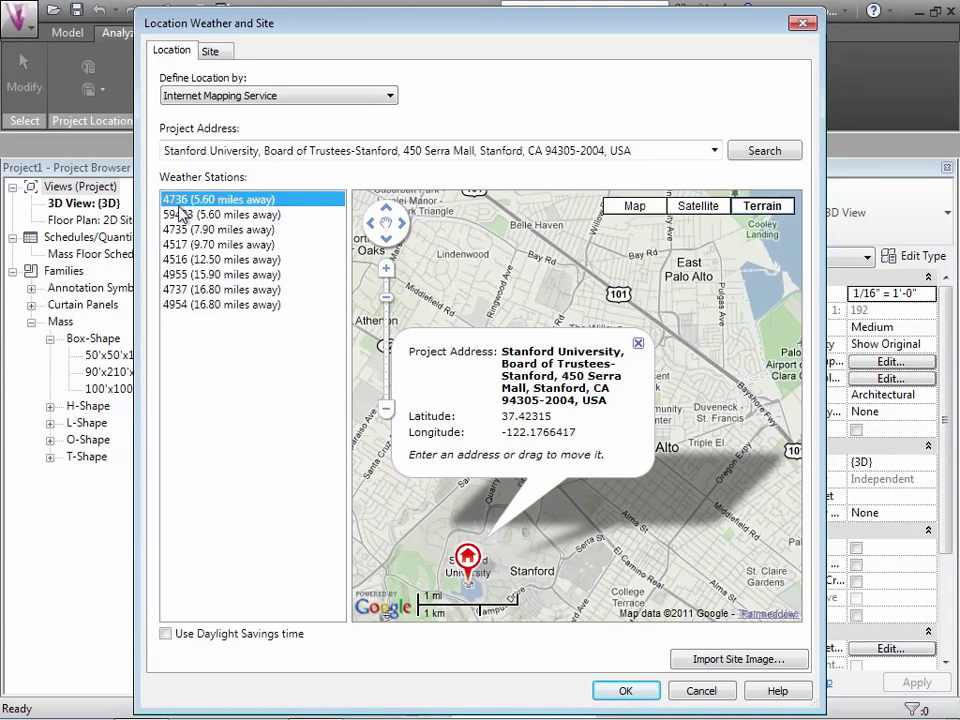
click(491, 575)
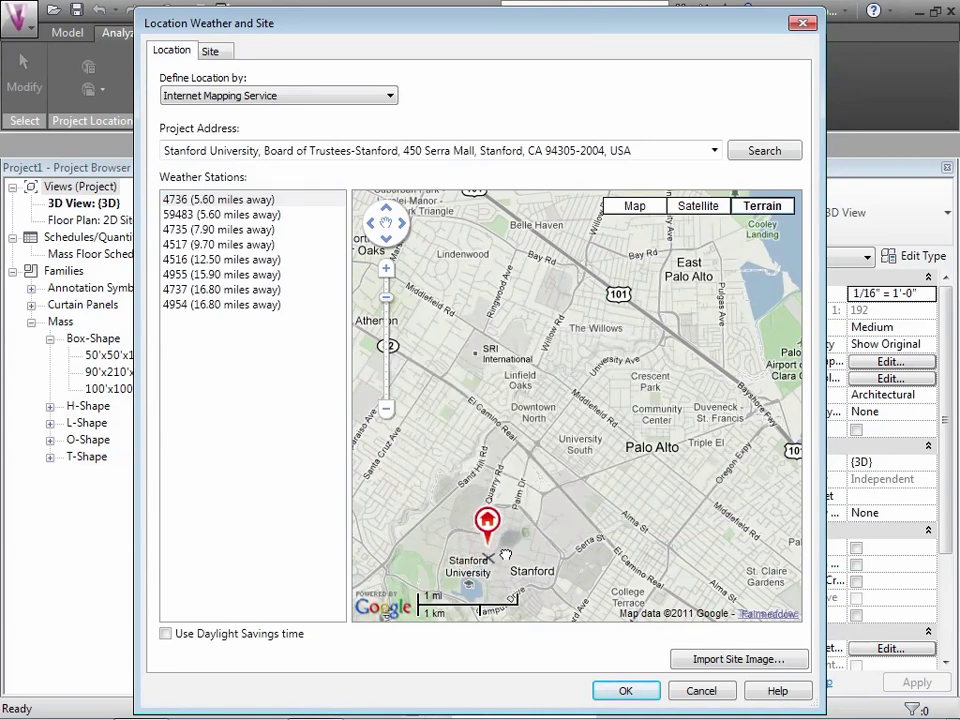
mouse_move(489, 571)
mouse_down()
mouse_move(472, 585)
mouse_move(493, 555)
mouse_move(530, 553)
mouse_move(484, 557)
mouse_up()
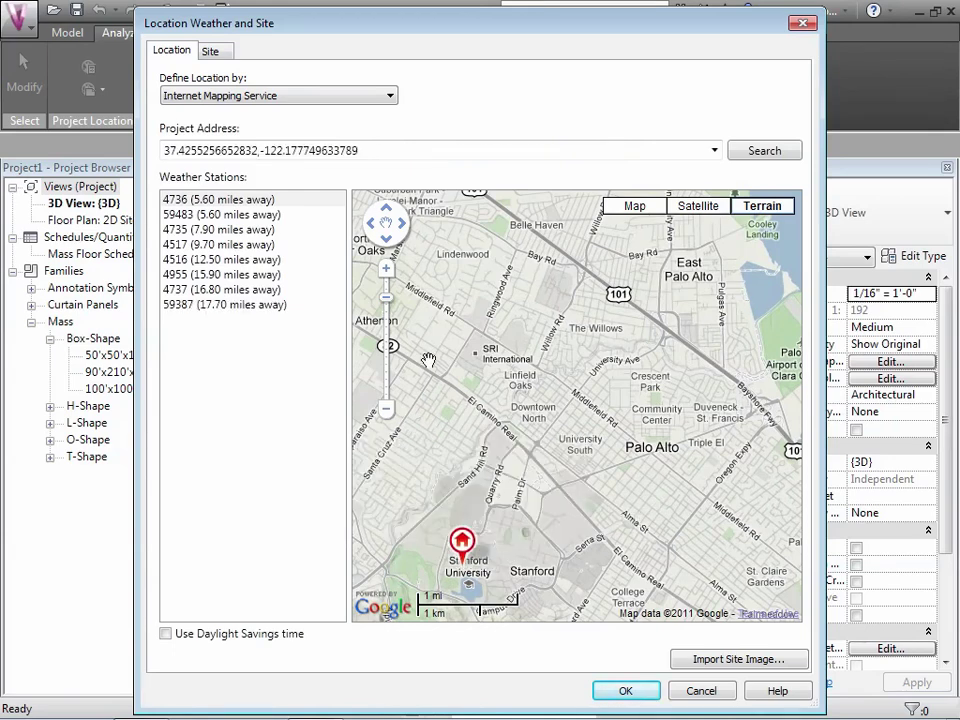
- Refine the project location by moving the map marker onto the northern edge of Roble Field
click(386, 270)
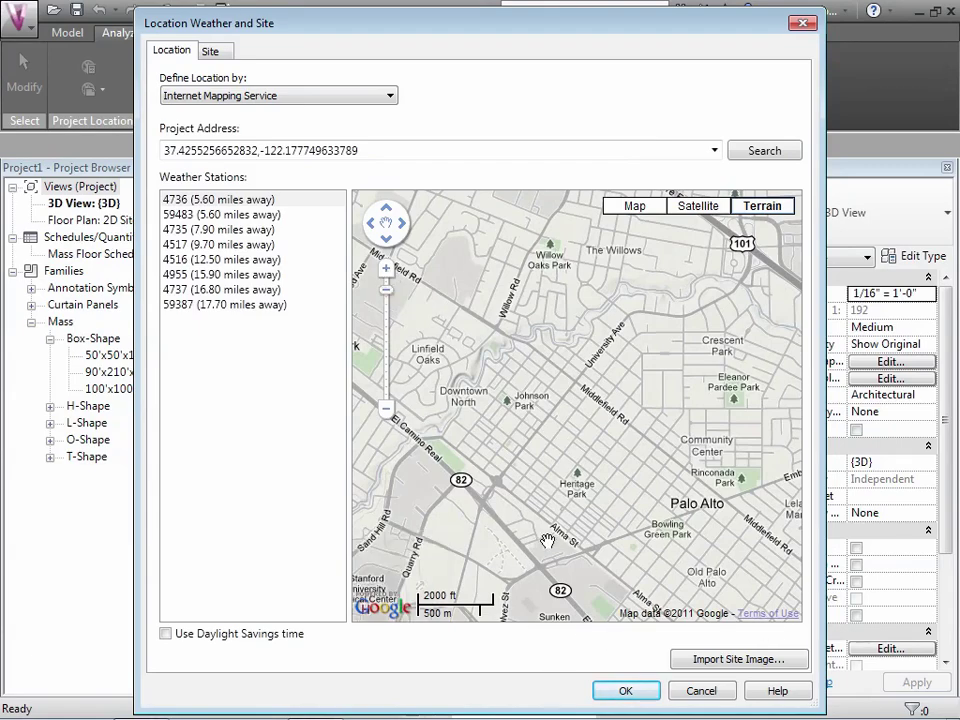
mouse_move(543, 540)
mouse_down()
mouse_move(617, 457)
mouse_move(631, 346)
mouse_up()
drag(651, 268, 651, 263)
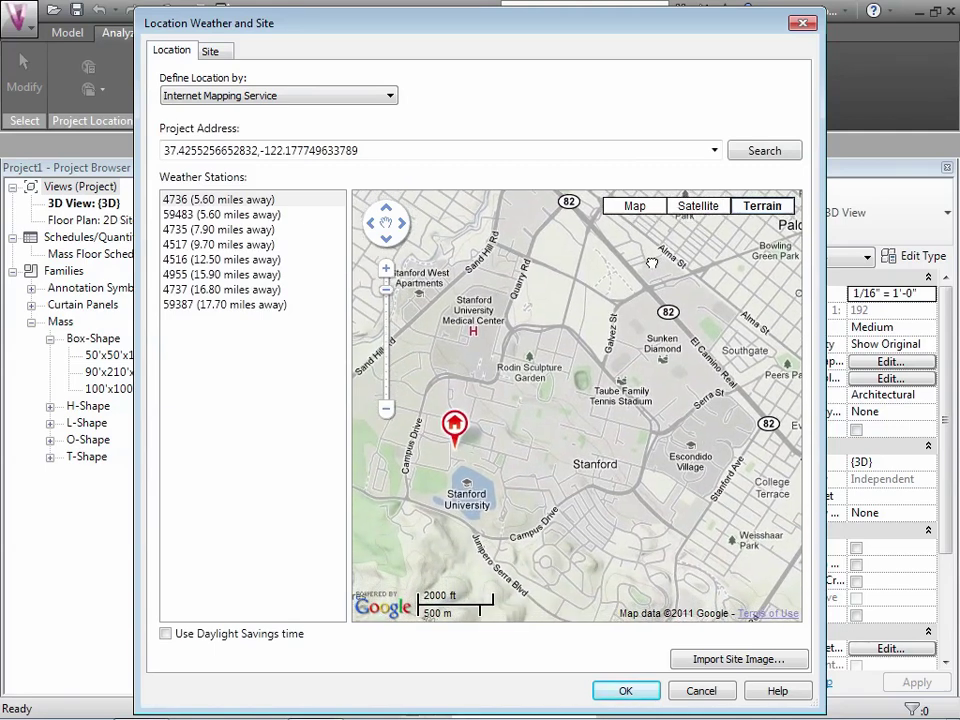
click(388, 269)
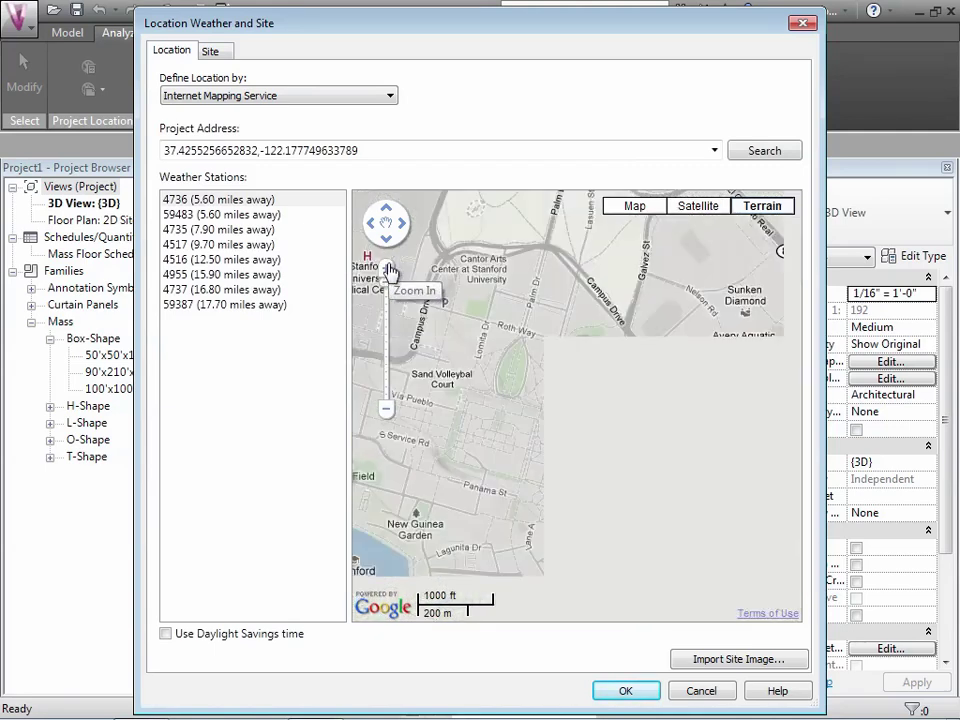
mouse_move(487, 440)
mouse_down()
mouse_move(493, 431)
mouse_move(621, 419)
mouse_up()
click(468, 458)
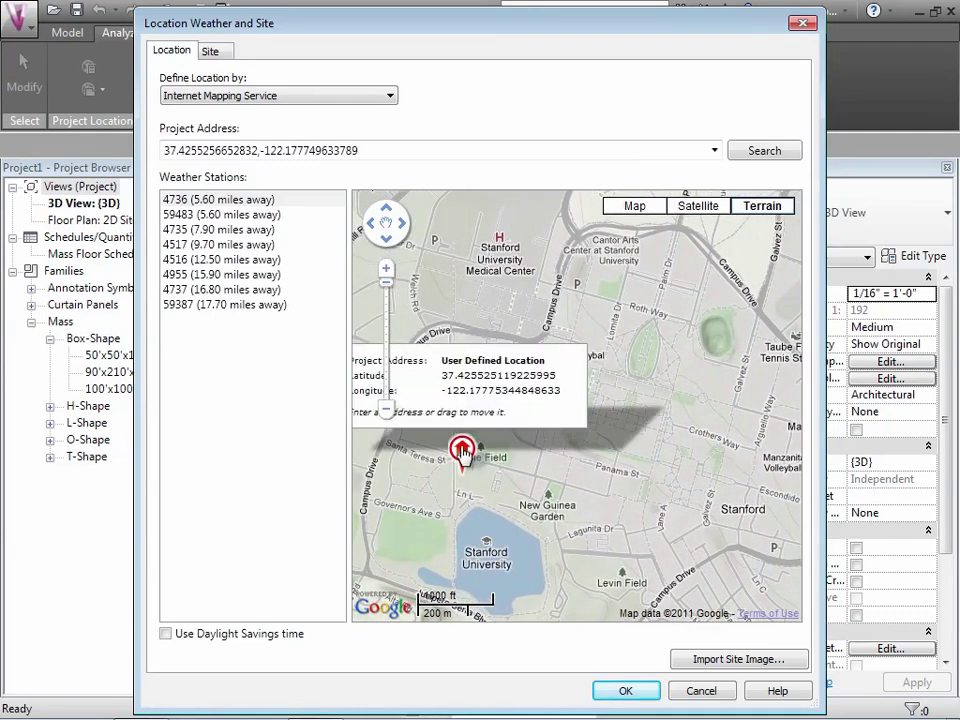
mouse_move(472, 466)
mouse_down()
mouse_move(466, 440)
mouse_move(484, 415)
mouse_up()
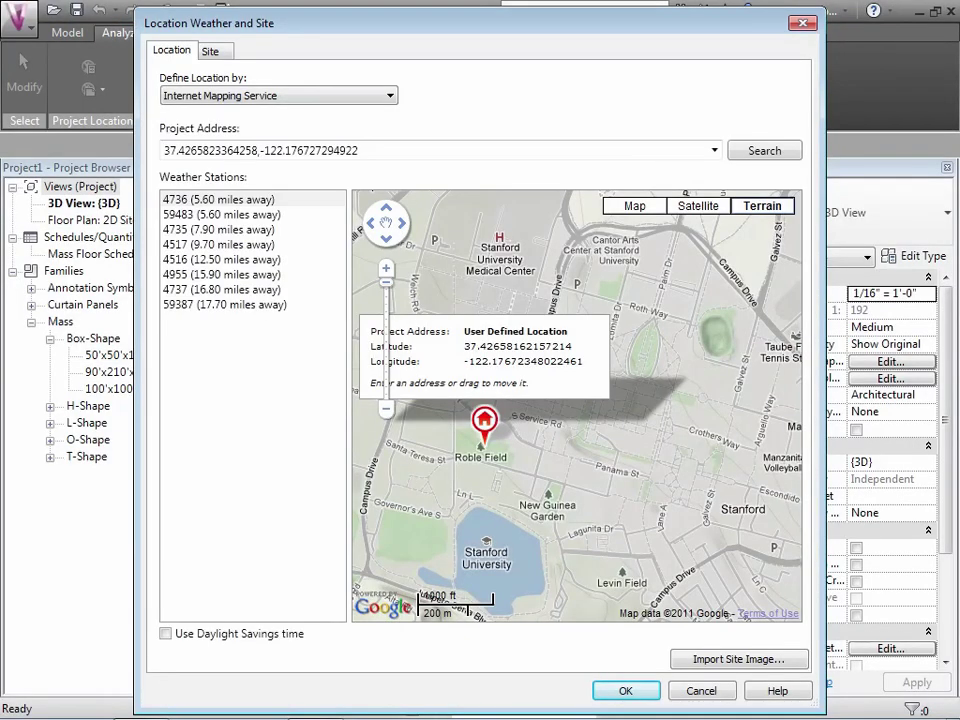
click(510, 400)
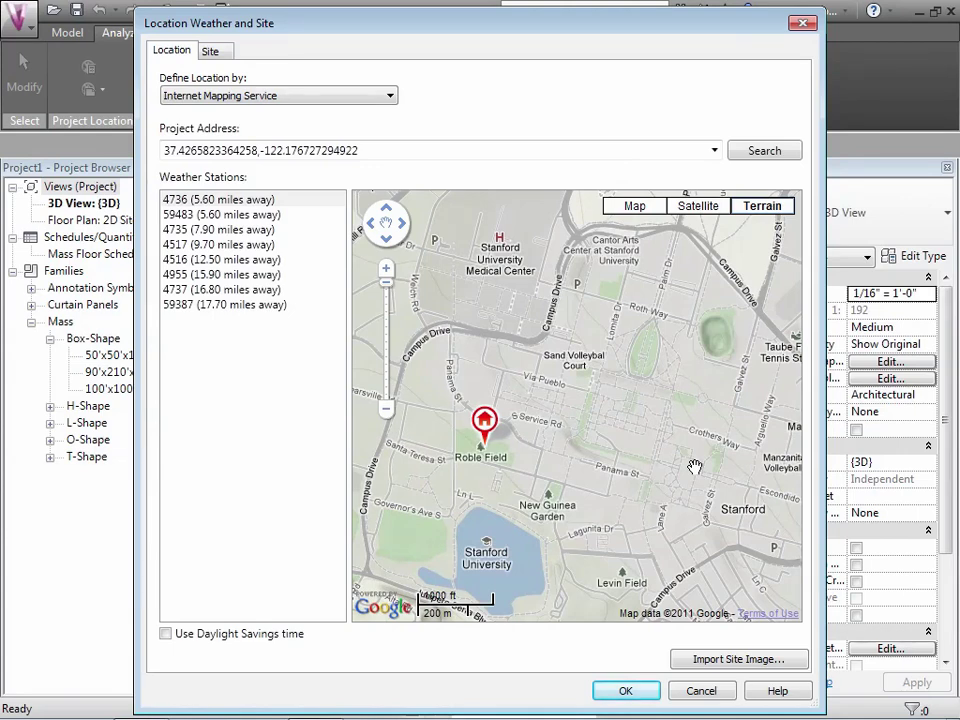
- Import a satellite site image at Level 1, framed on the open field with its bordering trees and road
click(711, 660)
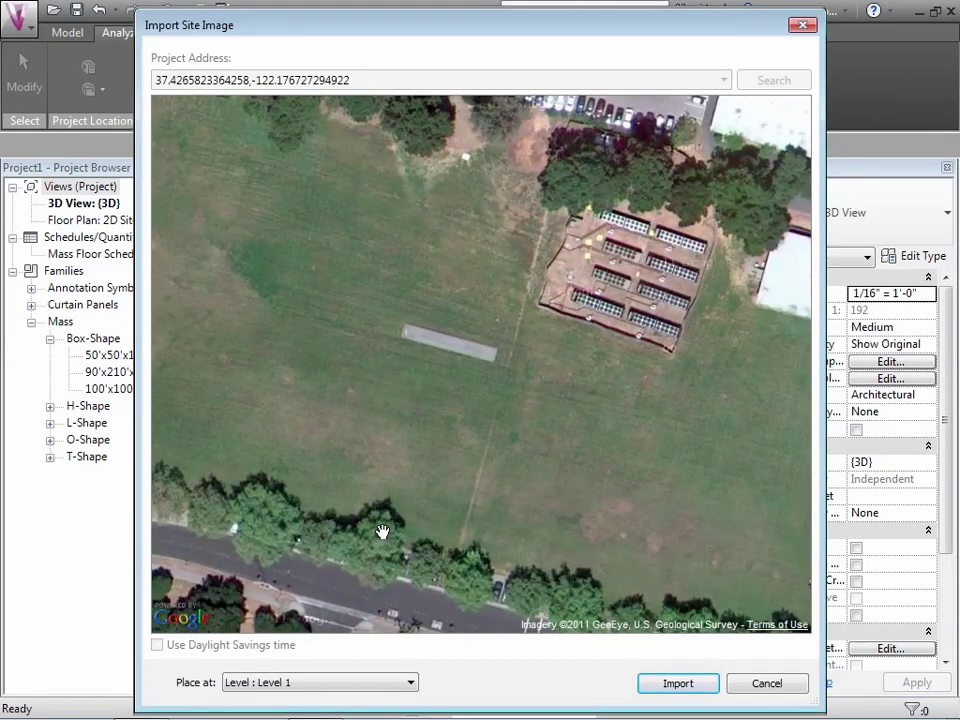
drag(382, 531, 404, 559)
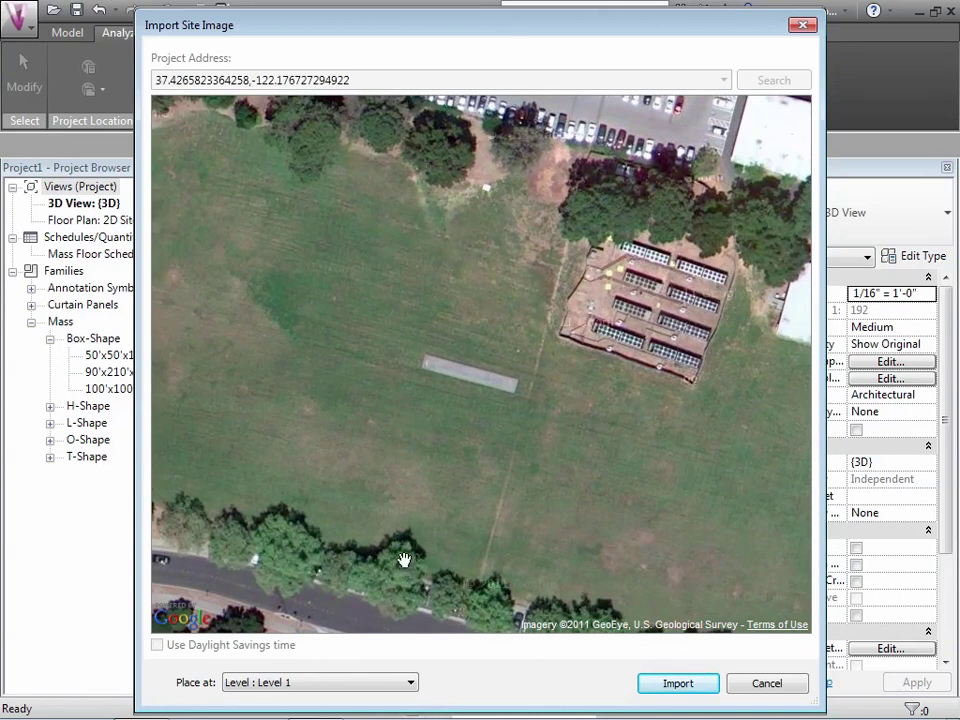
drag(527, 375, 707, 412)
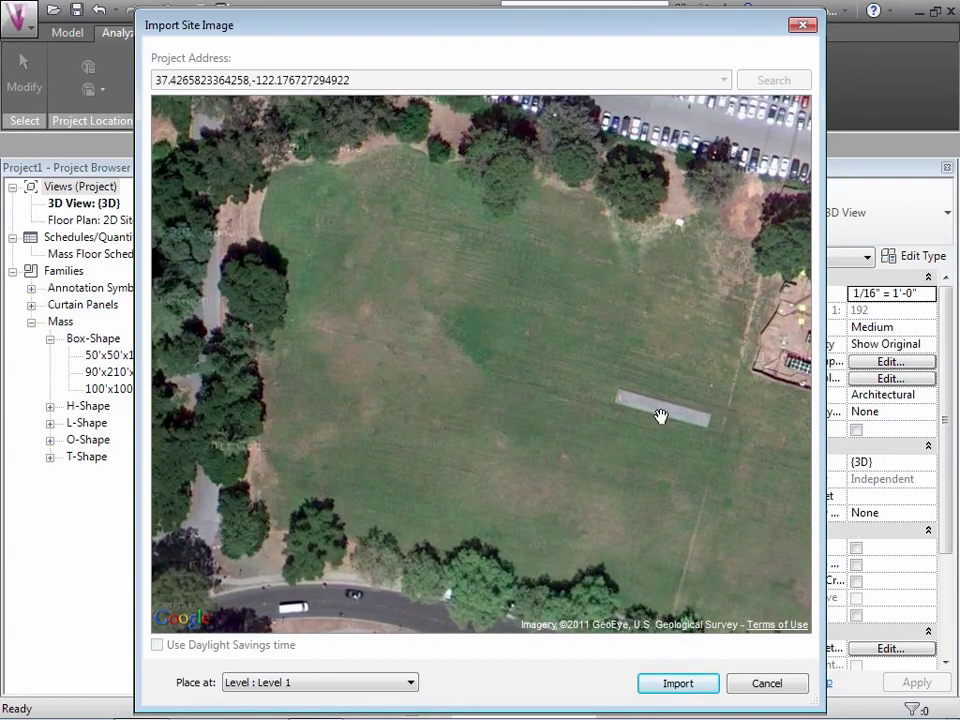
click(678, 684)
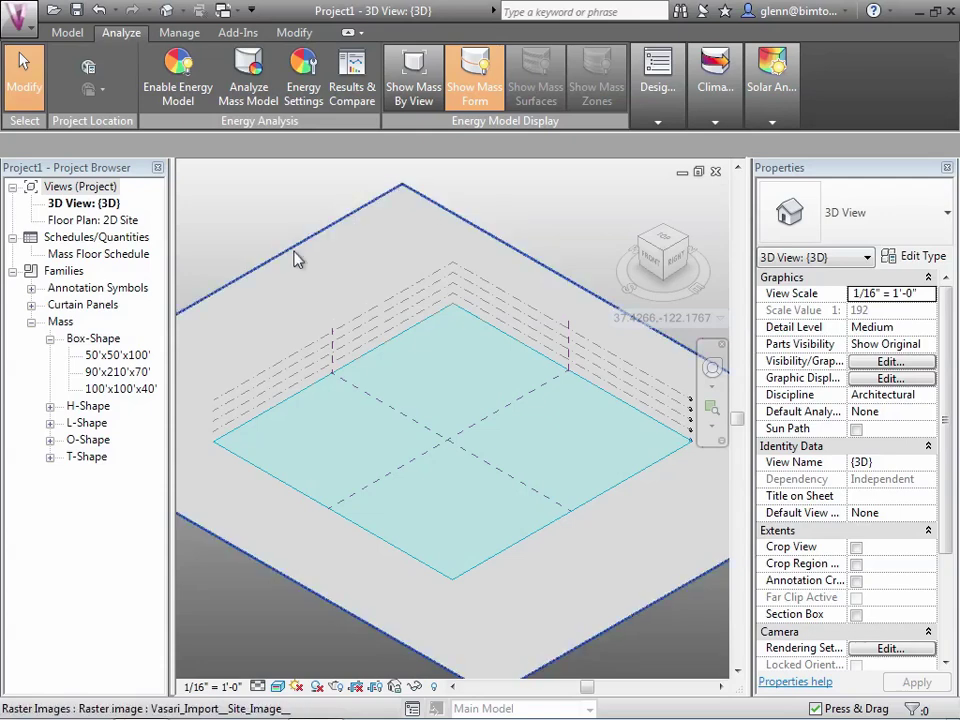
- Examine the imported site image around the work plane in the 3D view, close up, in full and from a steeper angle
click(277, 686)
click(283, 666)
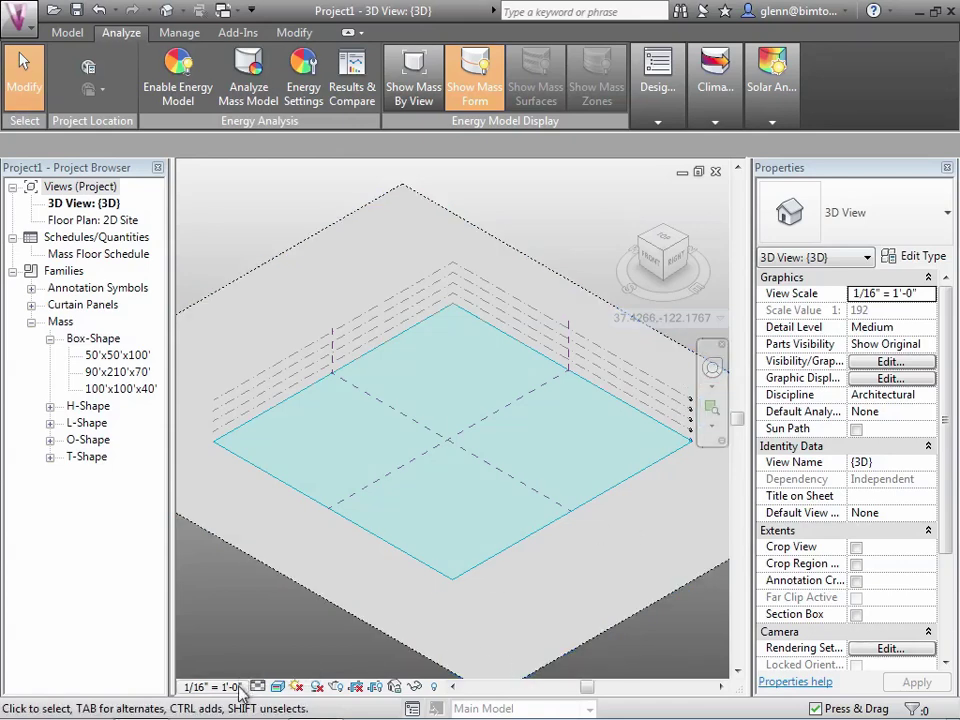
click(711, 405)
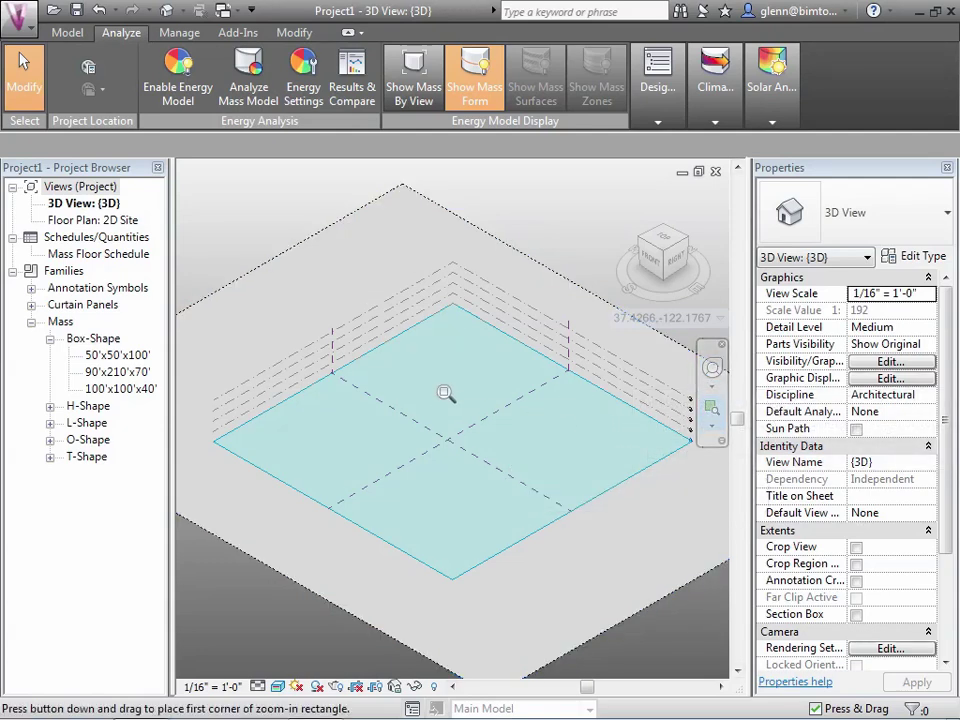
drag(436, 383, 614, 523)
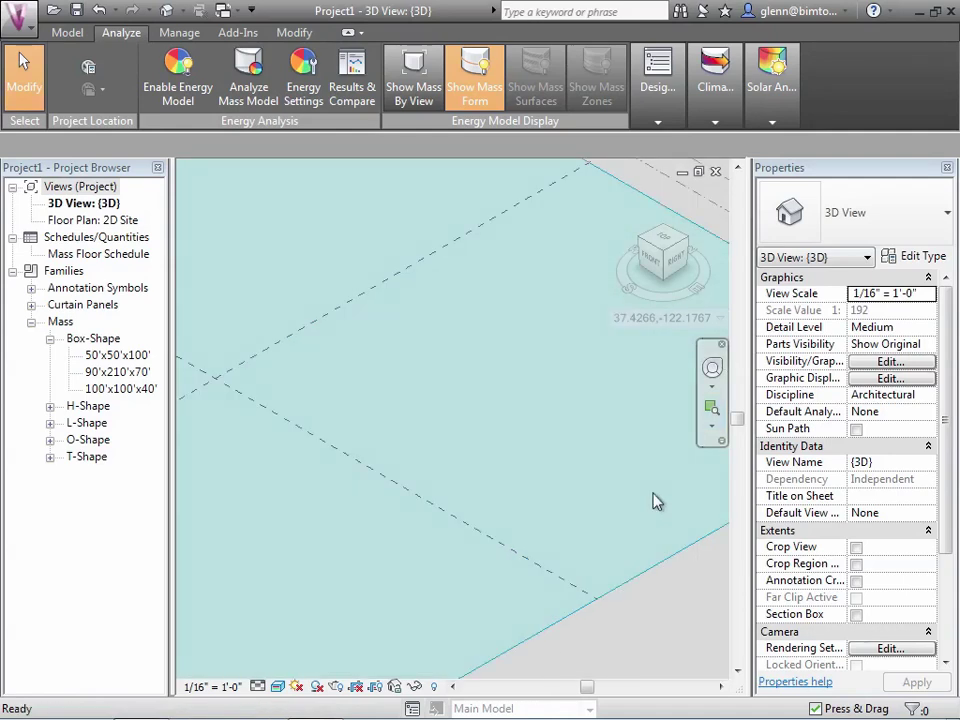
key(z)
key(a)
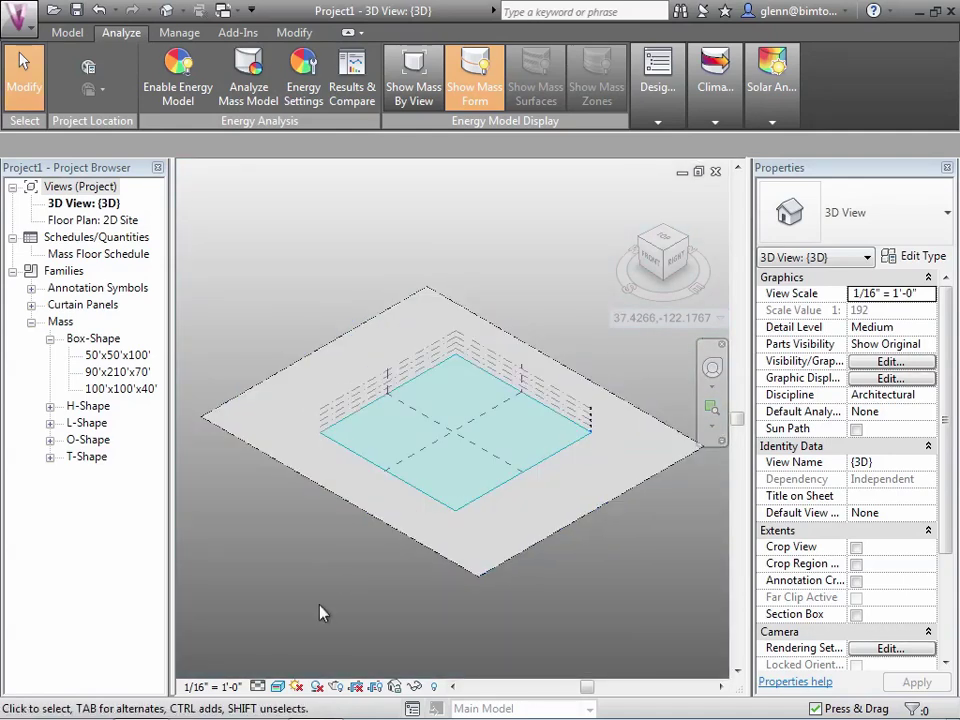
click(712, 367)
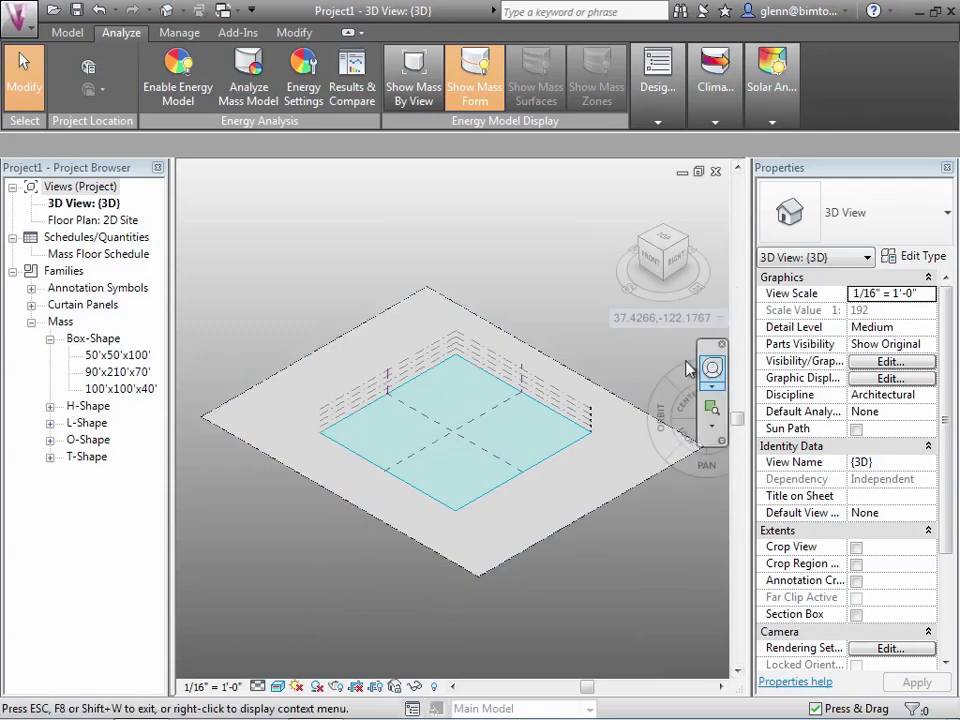
drag(632, 398, 645, 435)
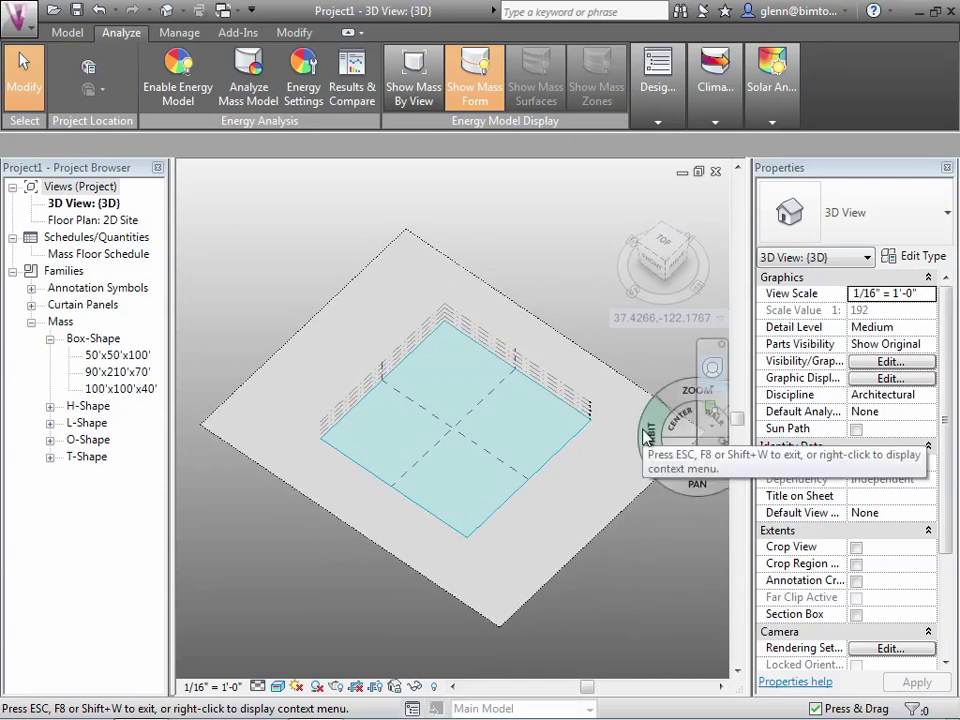
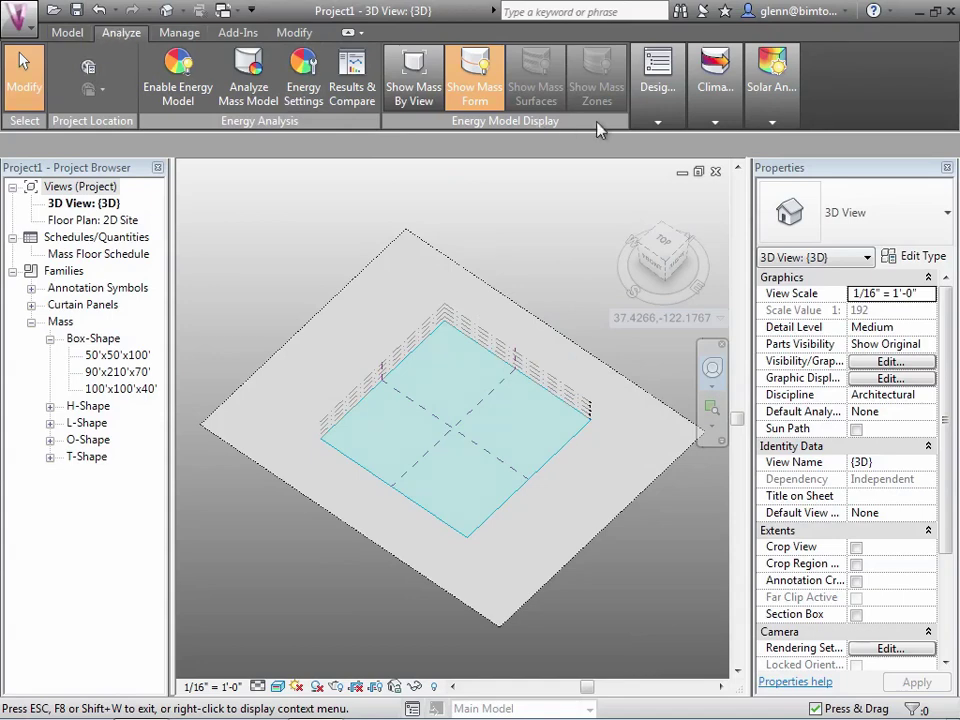
- Create a new design option set for the main model
mouse_move(657, 127)
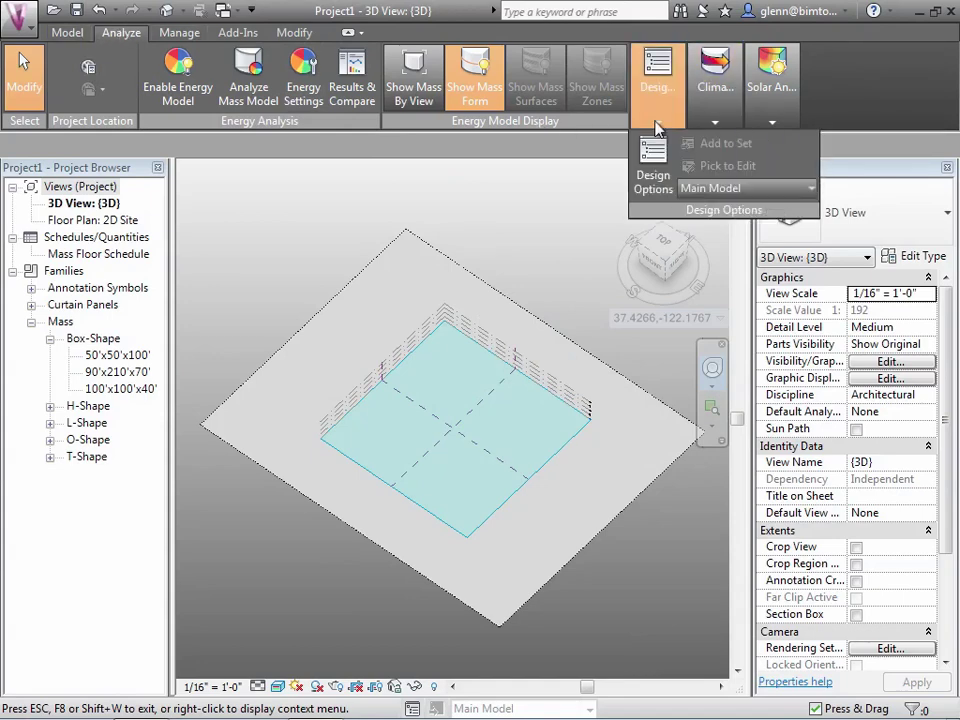
click(652, 152)
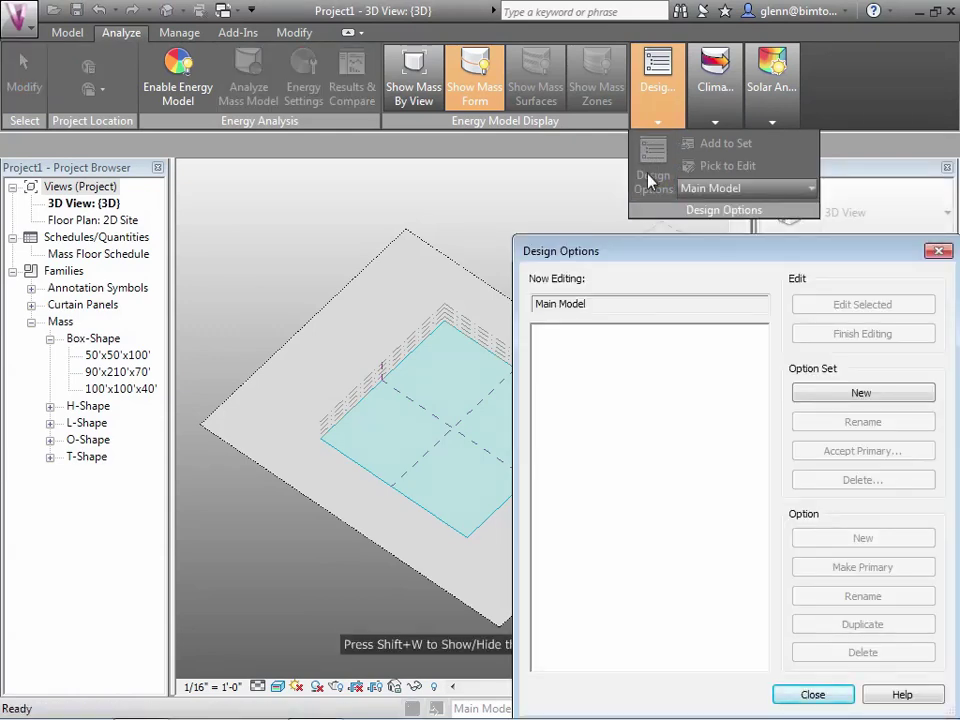
drag(649, 262, 484, 181)
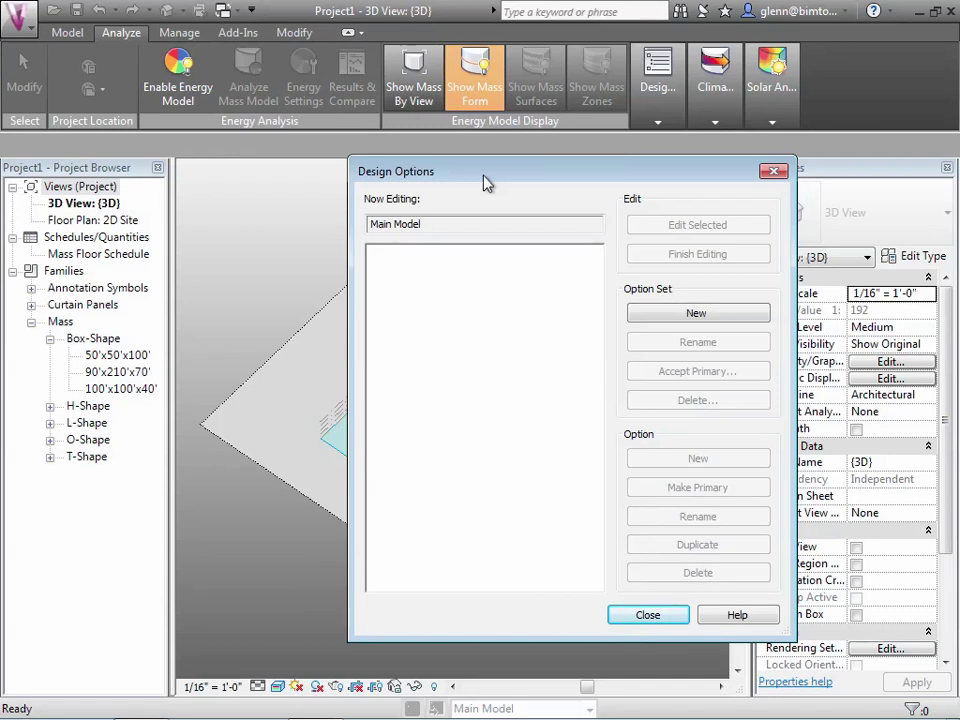
click(673, 314)
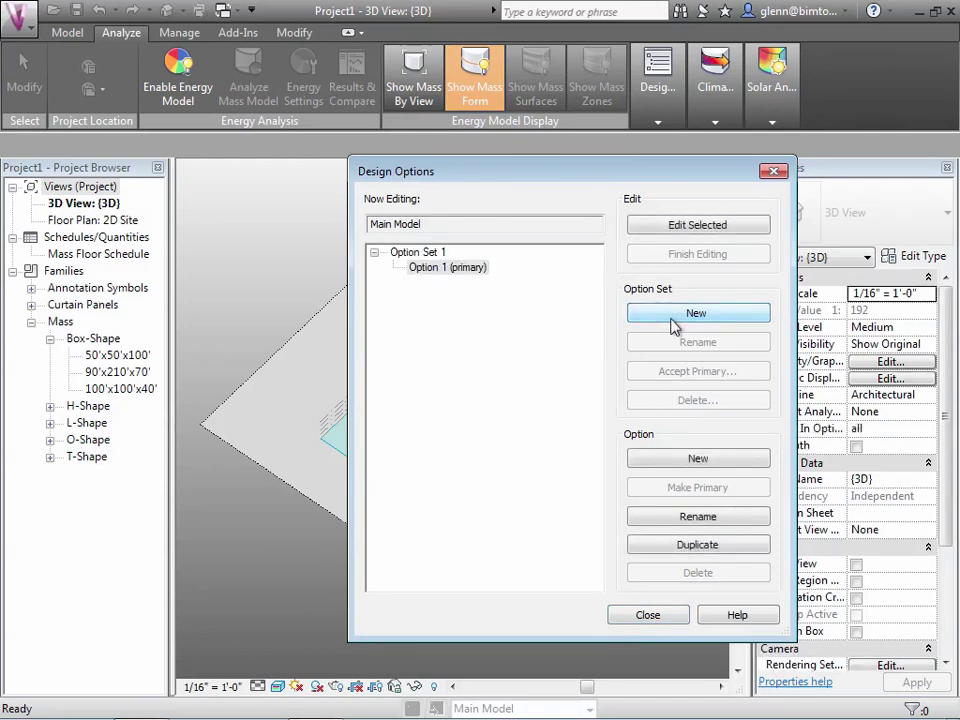
- Rename the new option set to Classroom Bldg Shapes
click(413, 255)
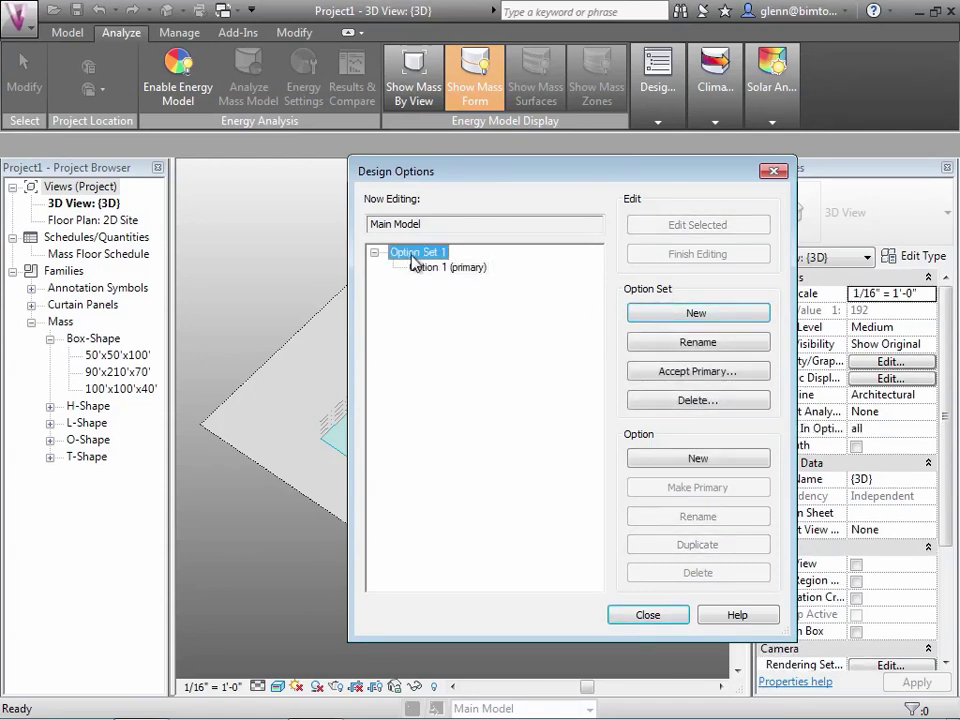
click(667, 347)
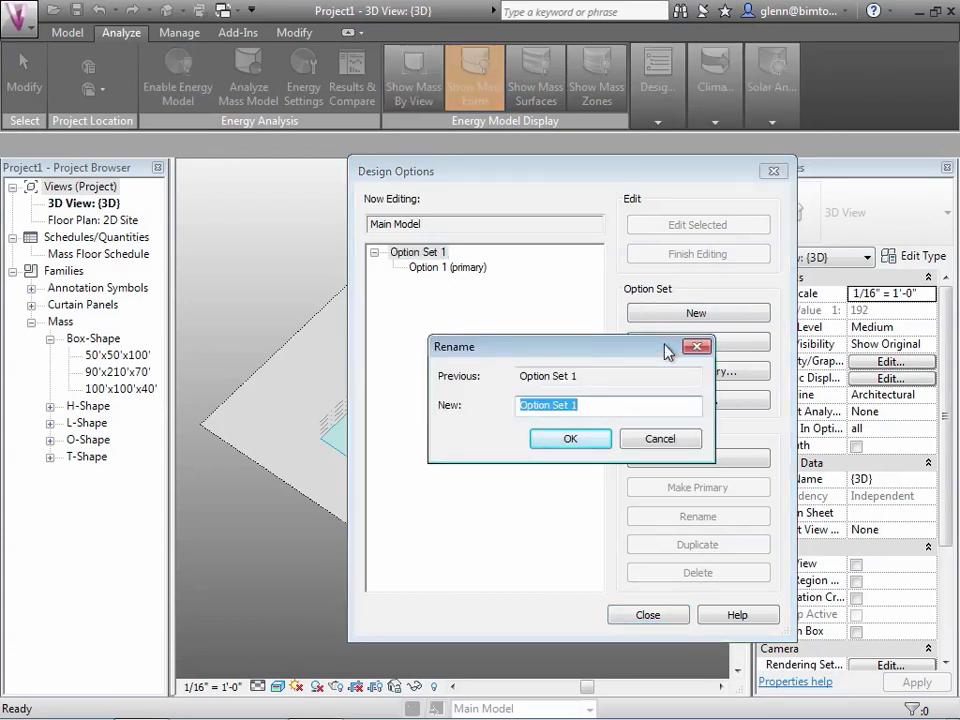
text(Classroom)
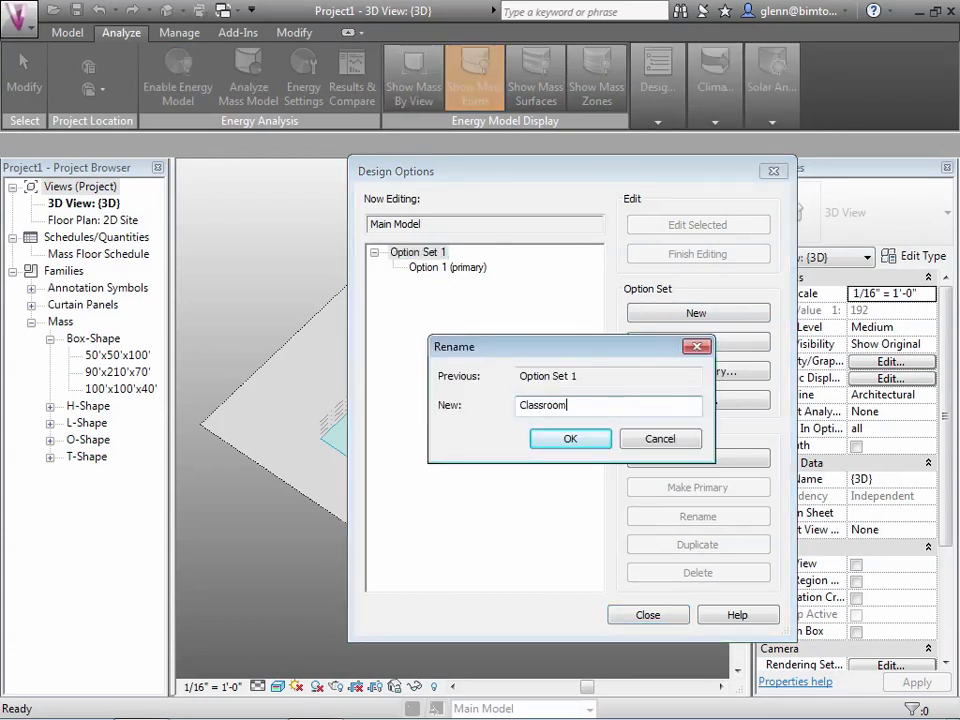
text( Bldg Shapes)
click(583, 443)
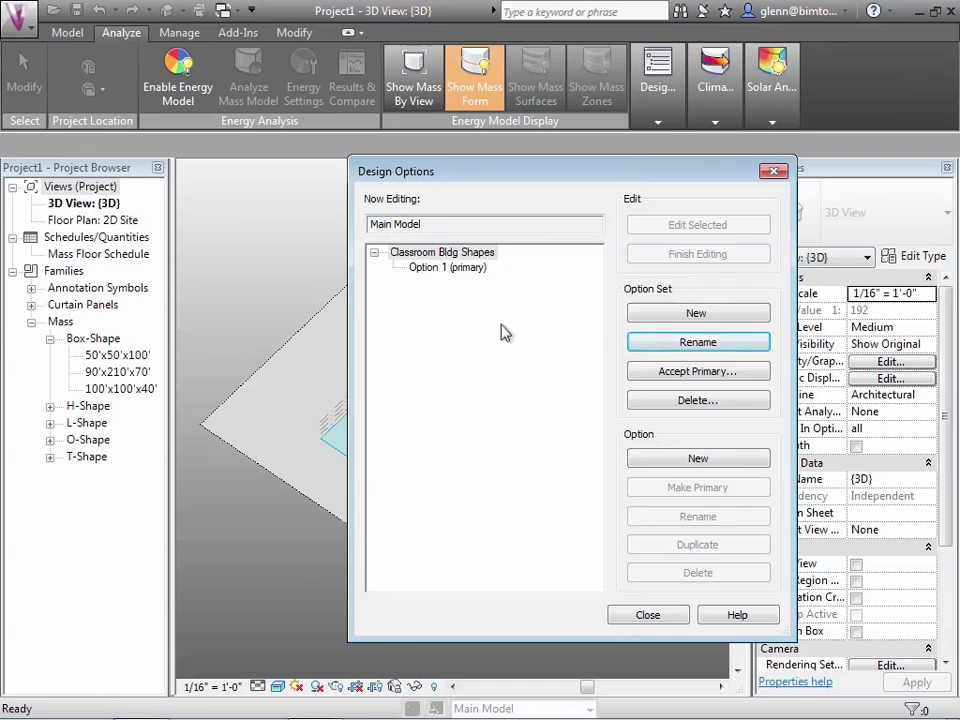
- Add two more design options to the Classroom Bldg Shapes set
click(429, 272)
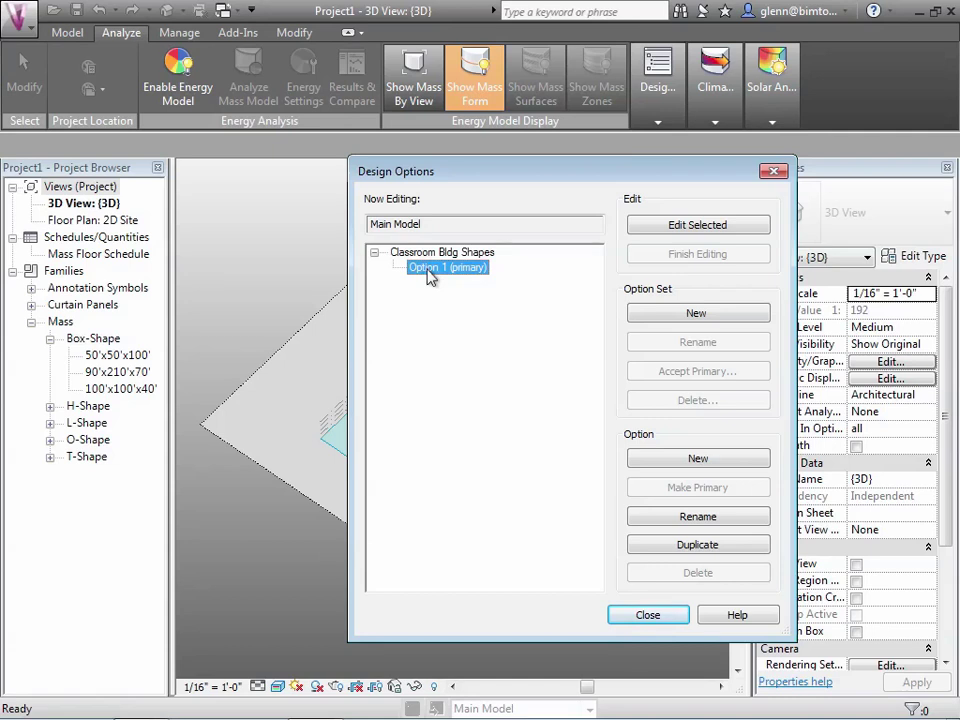
click(668, 469)
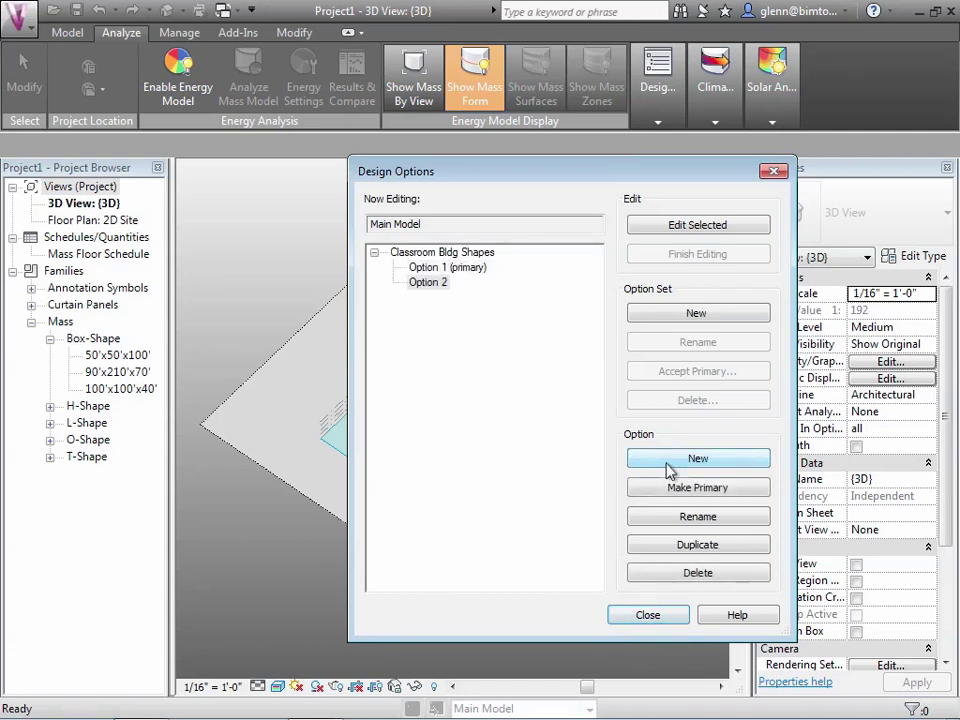
click(668, 469)
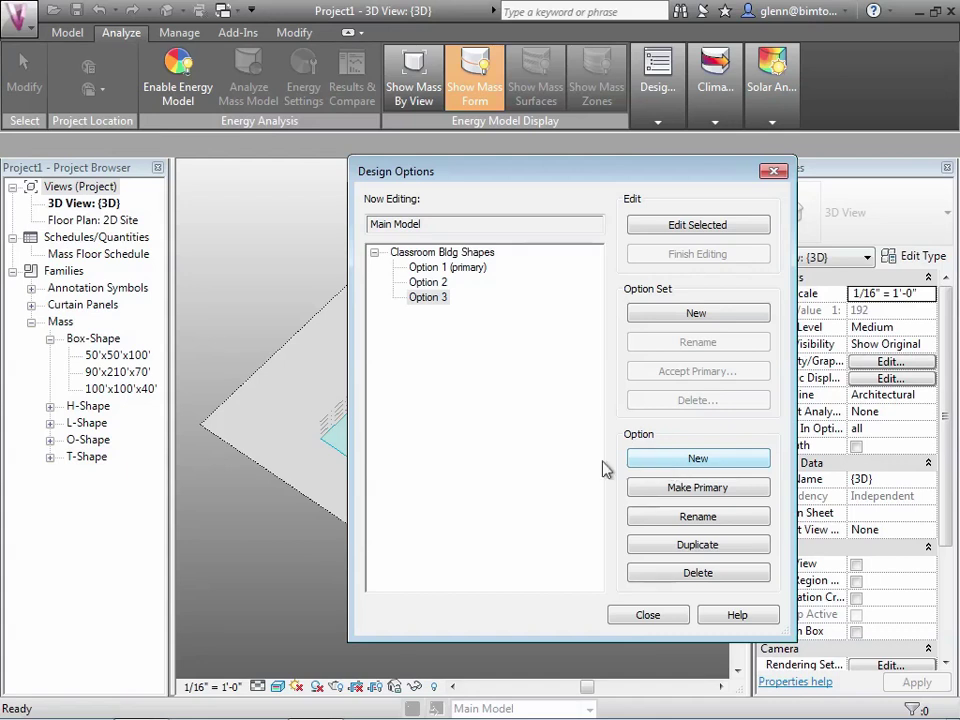
- Rename the primary option of the Classroom Bldg Shapes set to Flat and Low
click(435, 270)
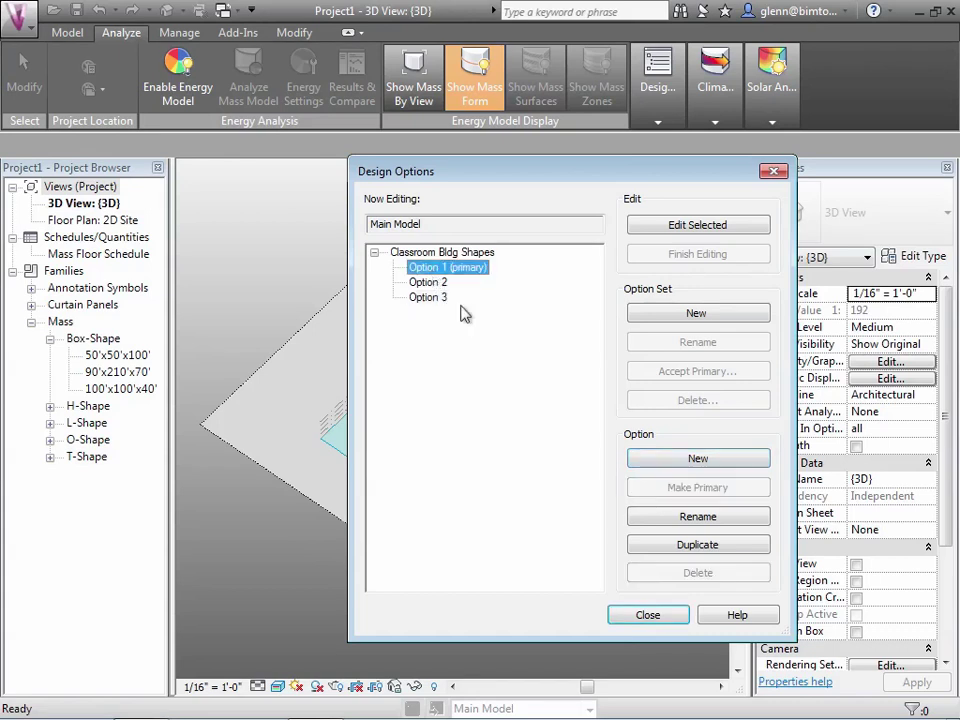
click(682, 519)
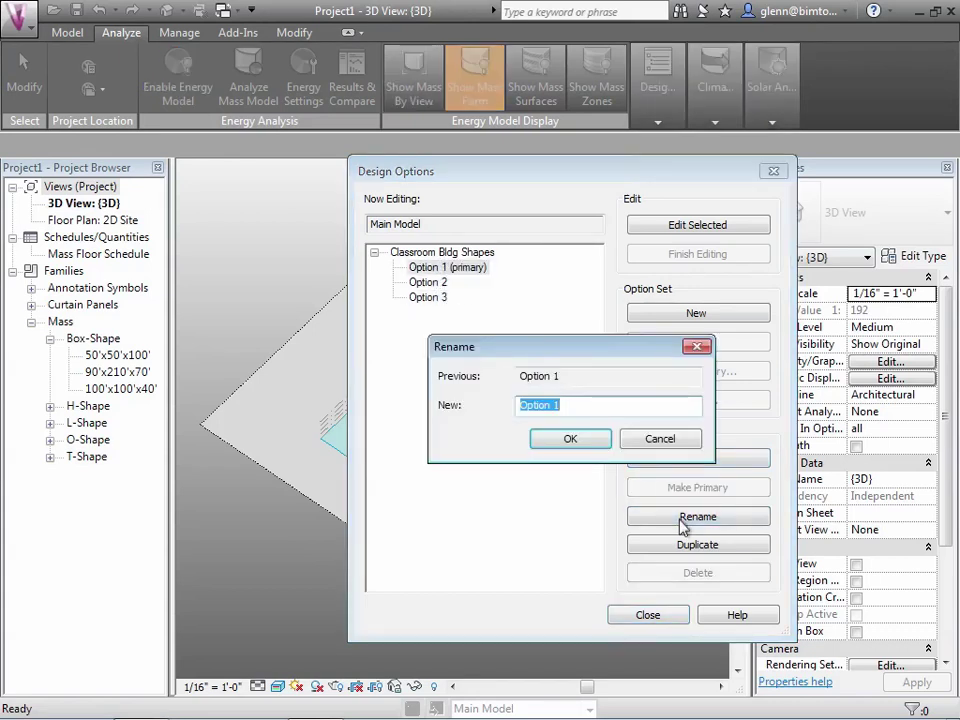
text(F)
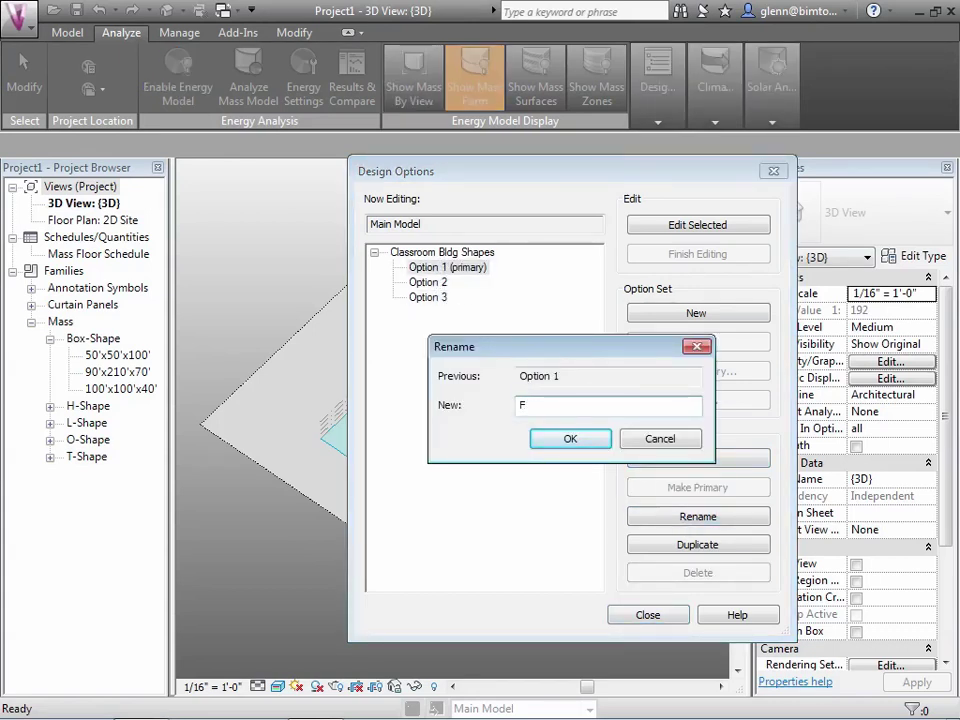
text(lat and Low)
key(Return)
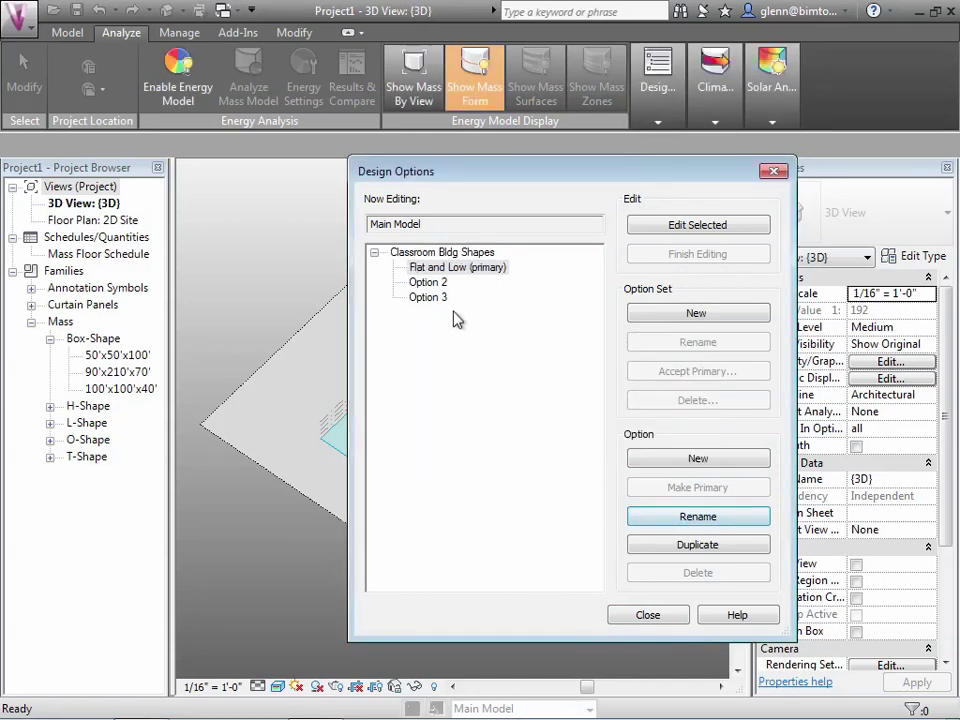
- Rename the second option of the Classroom Bldg Shapes set to Tall and Skinny
click(437, 285)
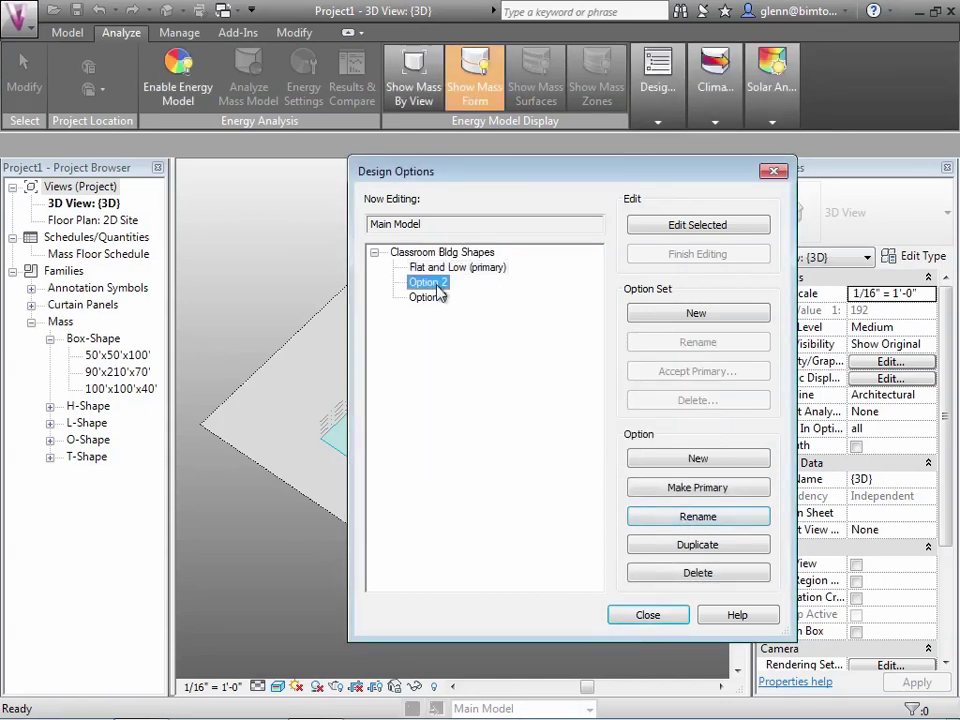
click(689, 516)
text(Tal)
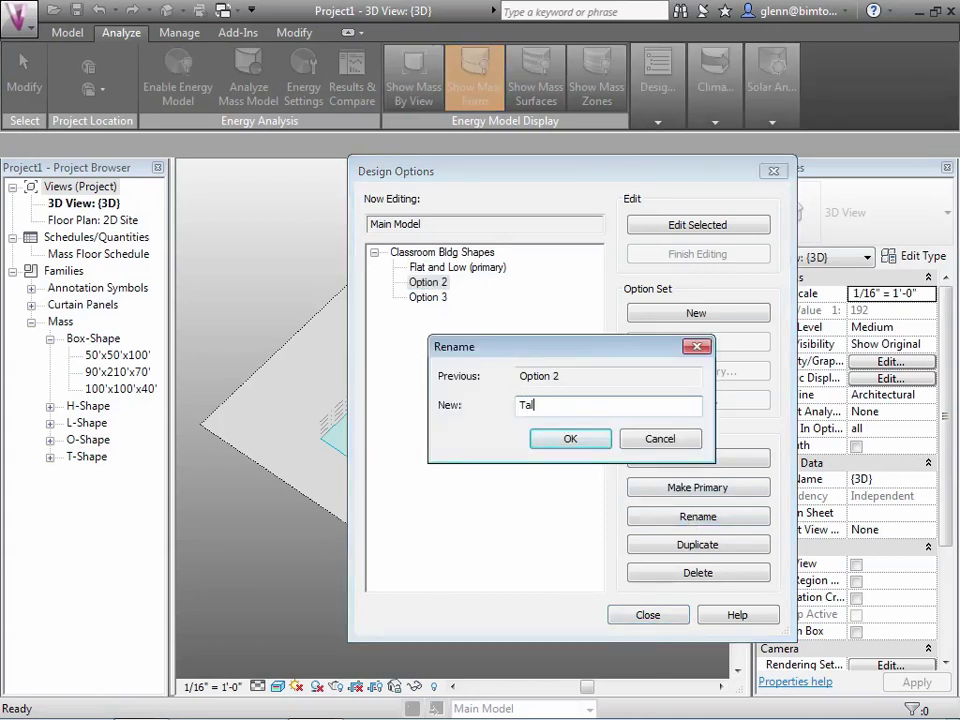
text(l and Skinny)
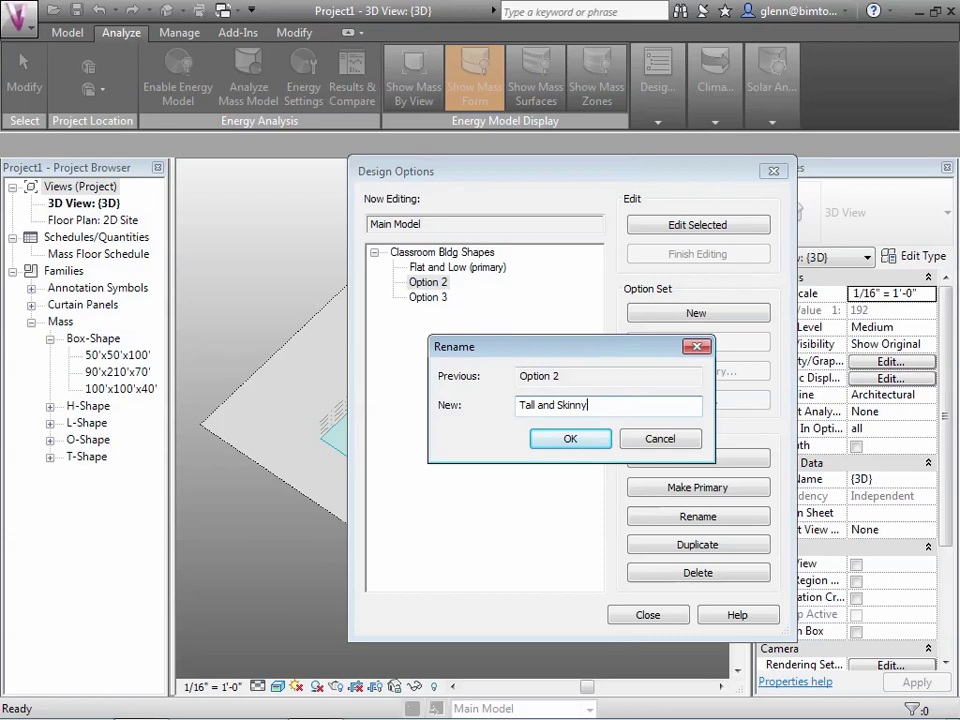
click(588, 441)
- Rename the third option of the Classroom Bldg Shapes set to Pyramid
click(428, 297)
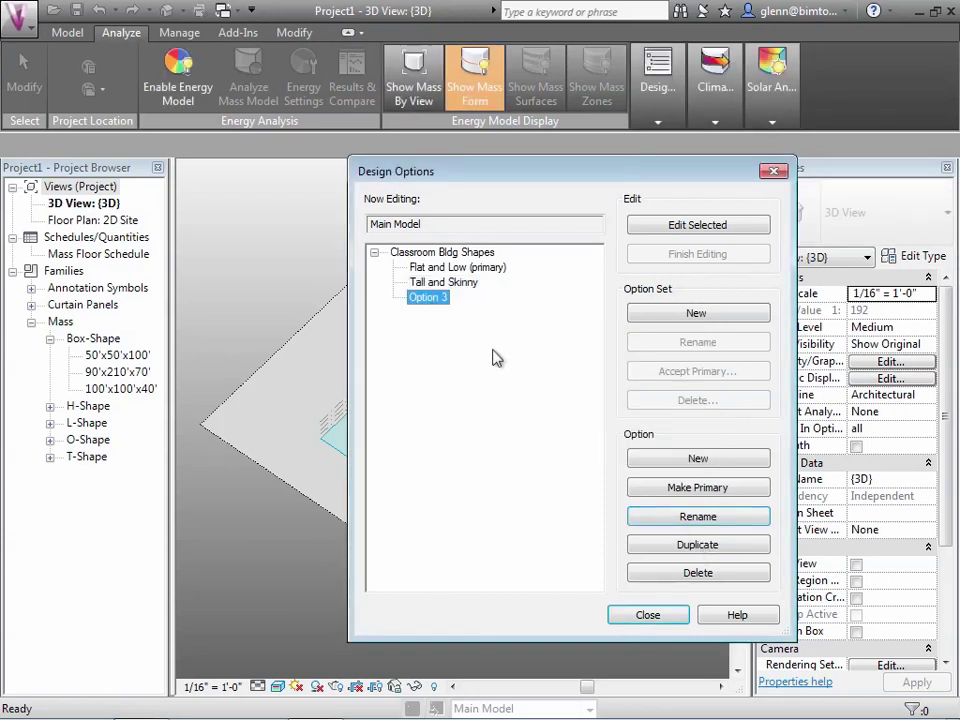
click(698, 517)
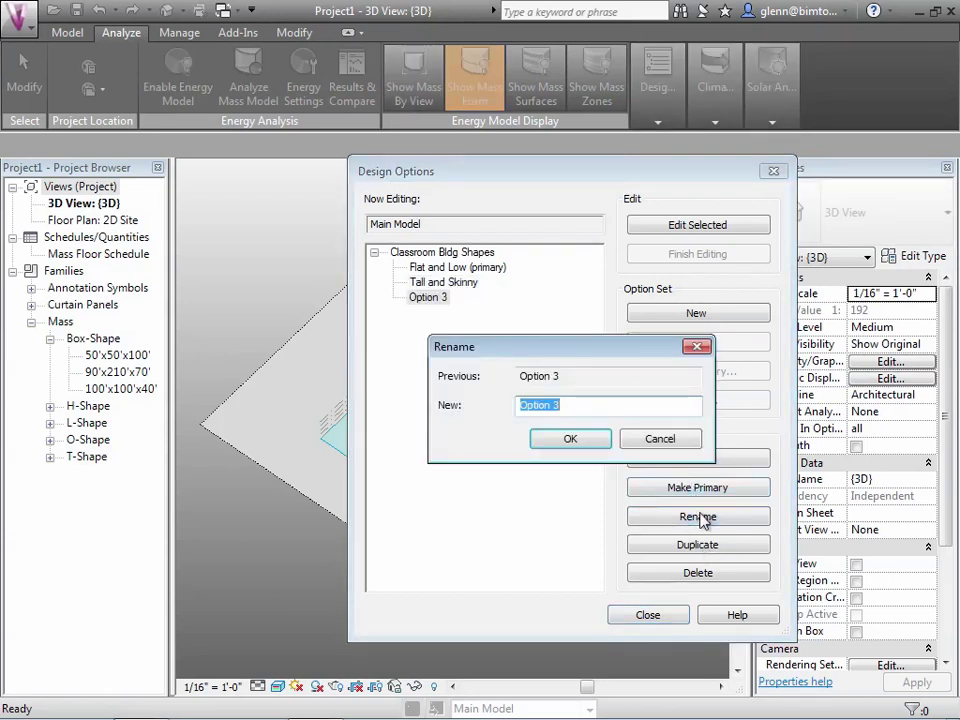
text(Pyram)
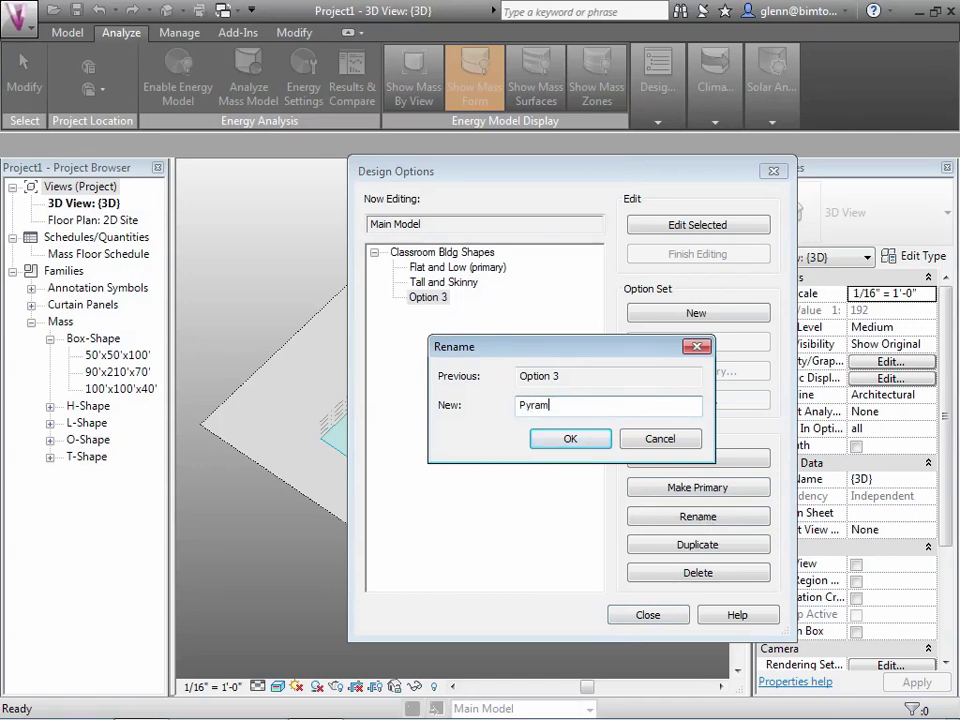
text(id)
click(578, 443)
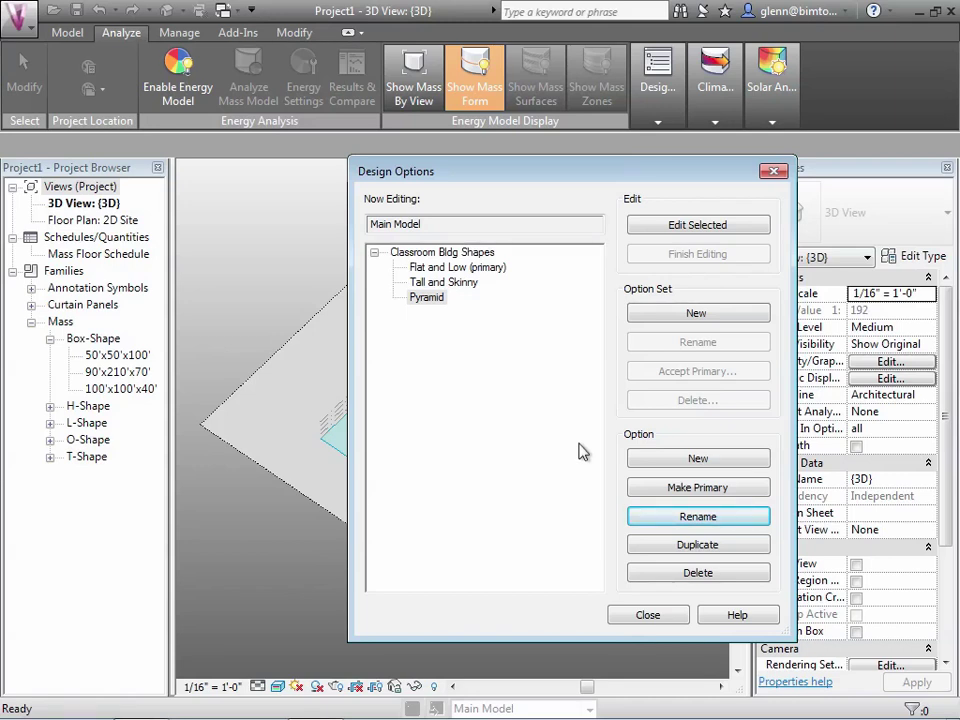
- Create a second option set, rename it to Garage Options and finish the design option setup
click(482, 256)
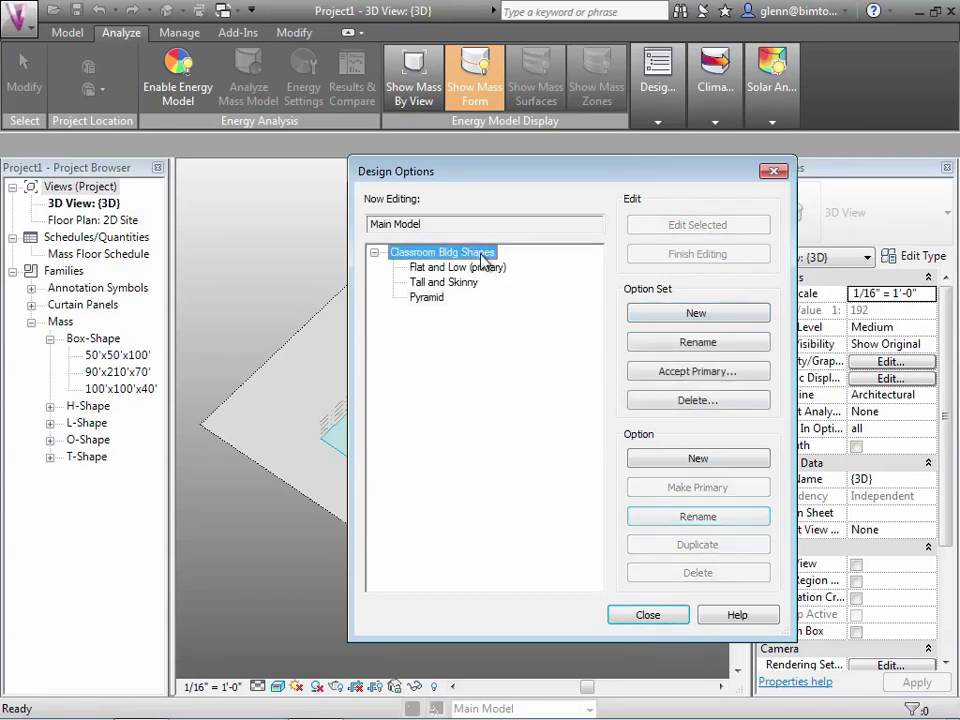
click(695, 316)
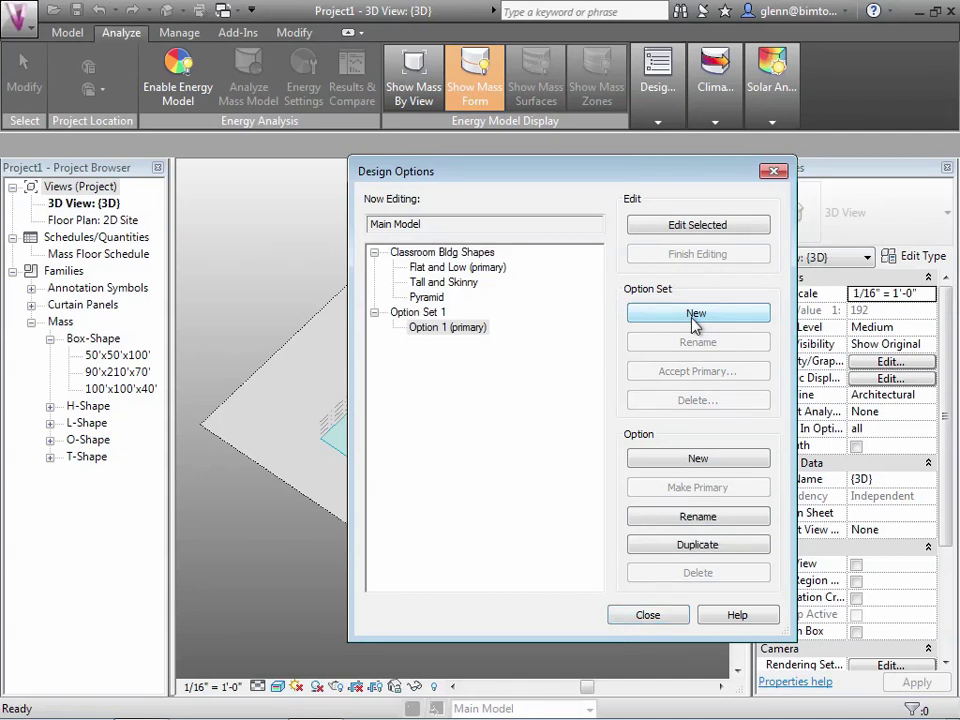
click(447, 327)
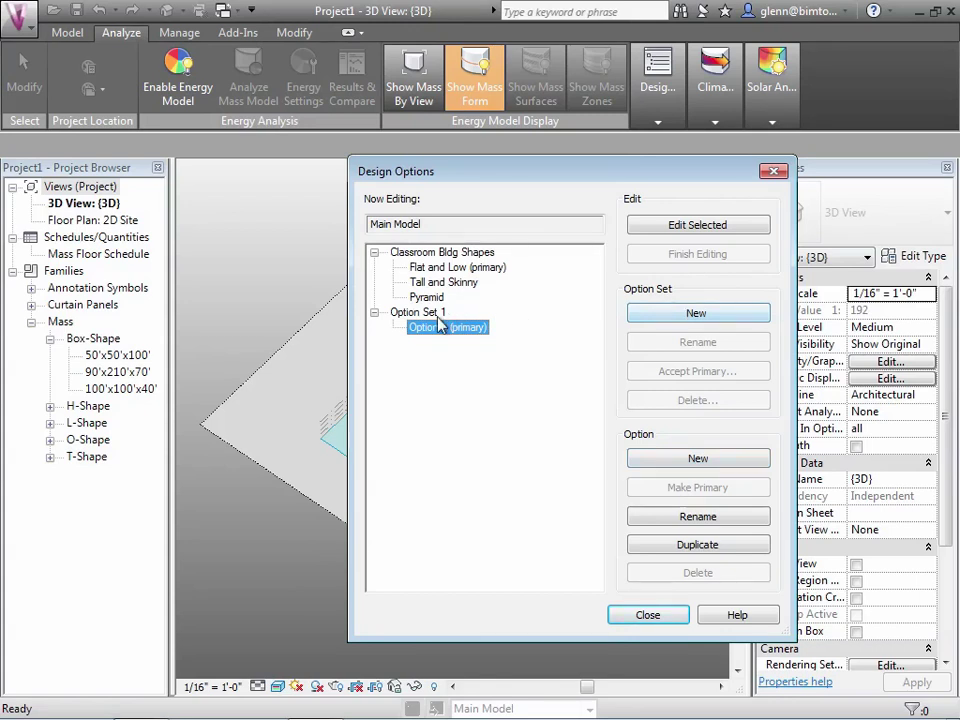
click(432, 313)
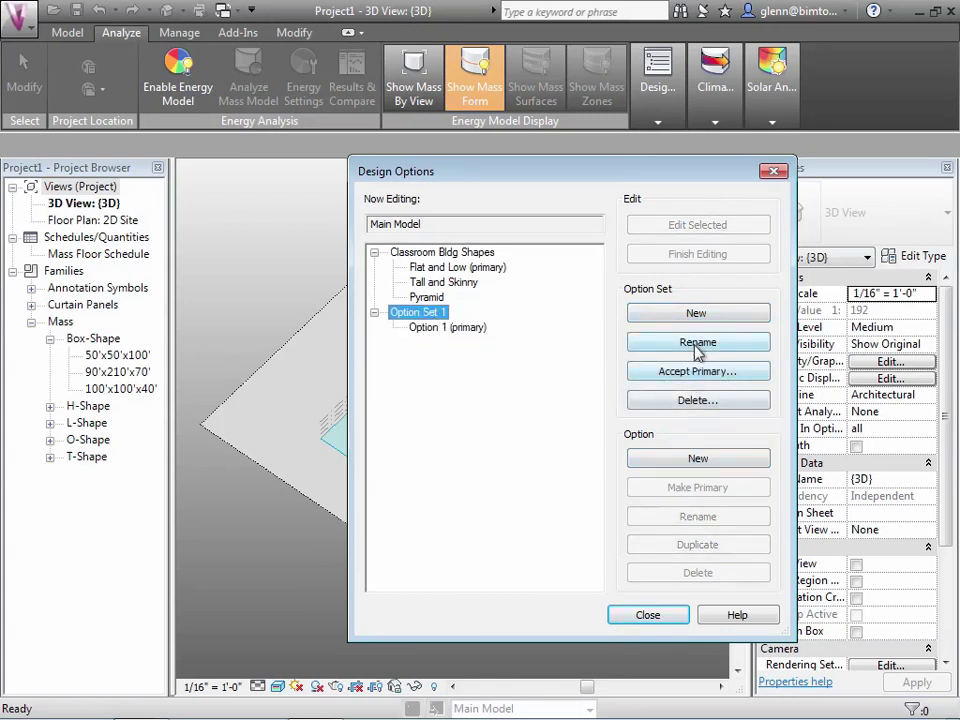
click(697, 342)
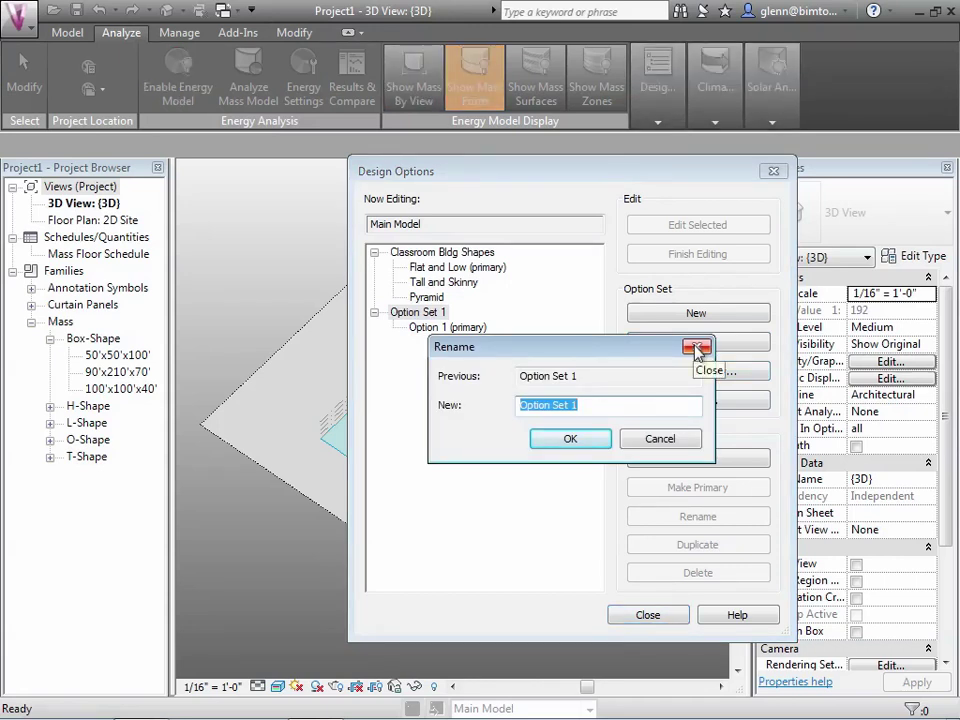
text(Second Set o)
key(BackSpace)
key(BackSpace)
key(BackSpace)
key(BackSpace)
key(BackSpace)
key(BackSpace)
key(BackSpace)
key(BackSpace)
key(BackSpace)
key(BackSpace)
key(BackSpace)
key(BackSpace)
text(Garage Options)
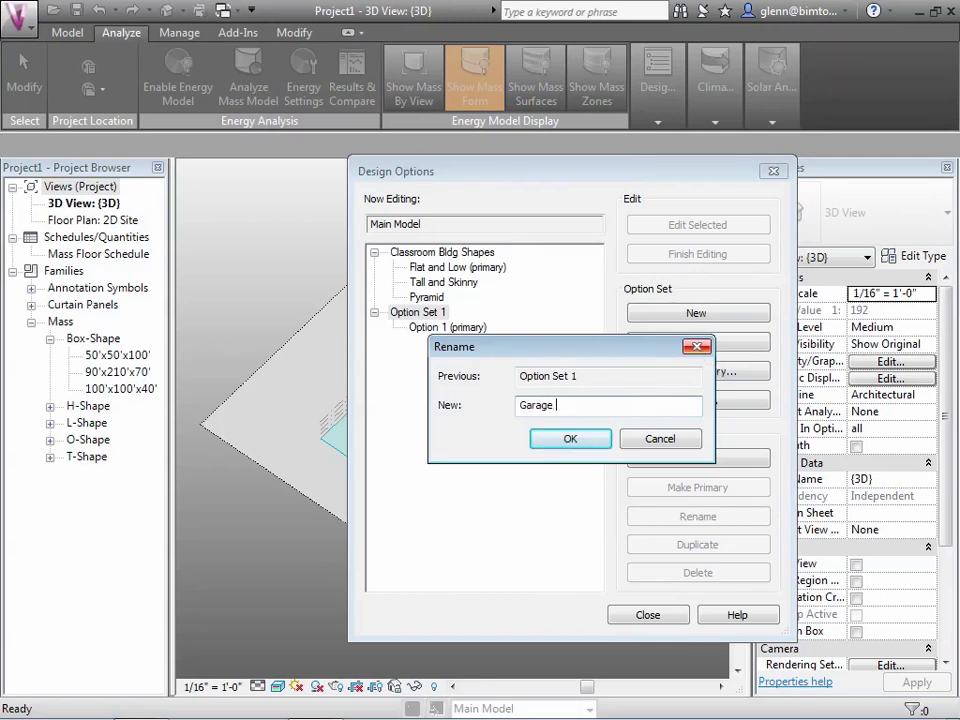
key(Return)
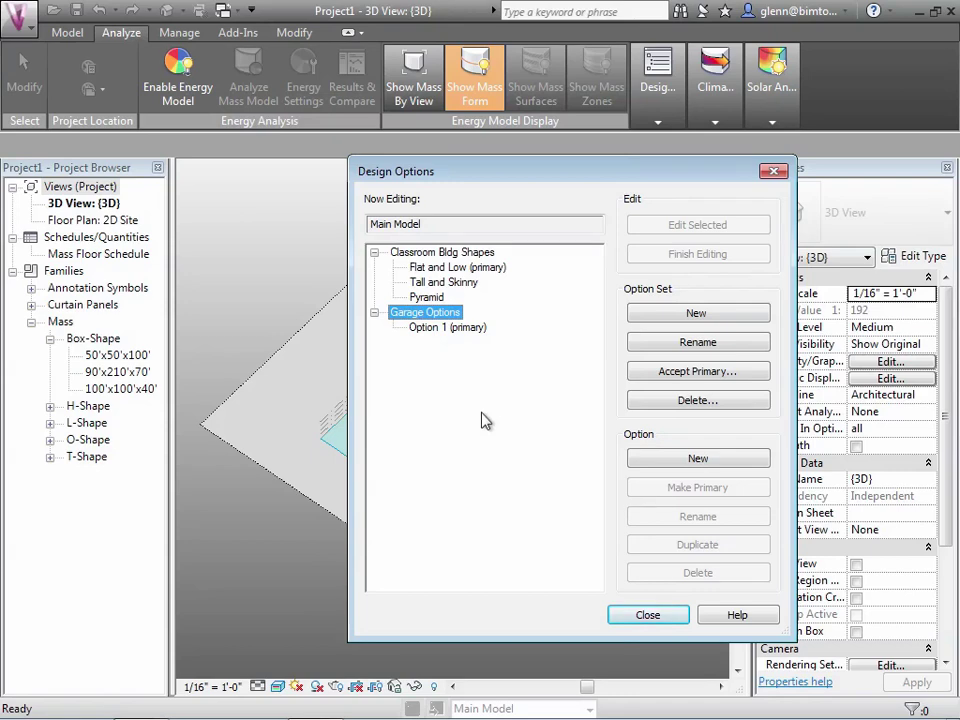
click(645, 615)
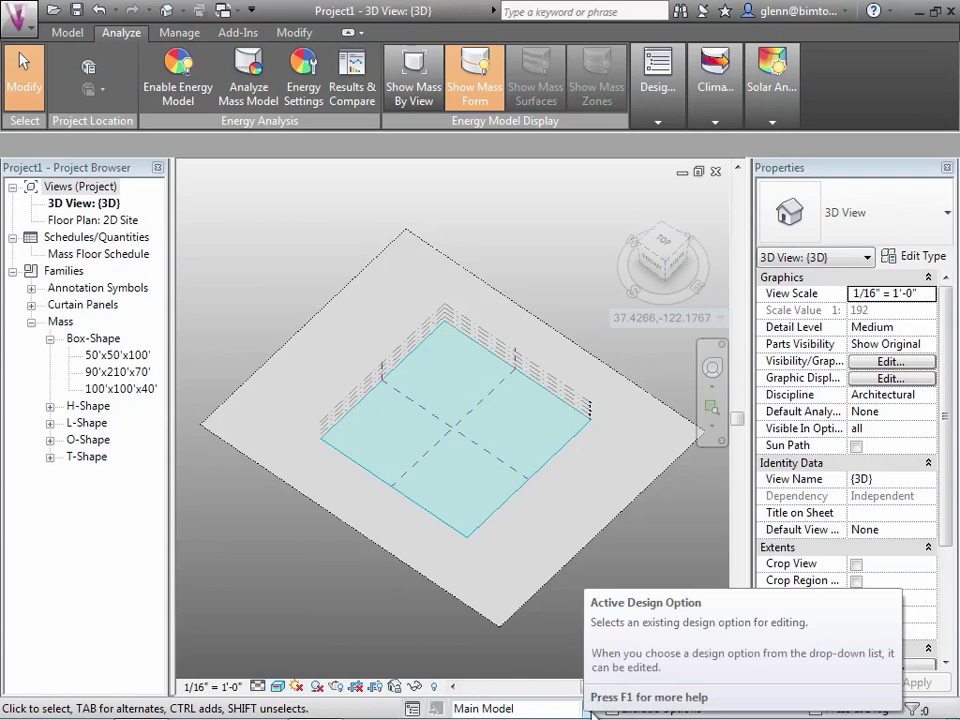
- Review which design options can be made active for editing, keeping Main Model as the active one
click(590, 709)
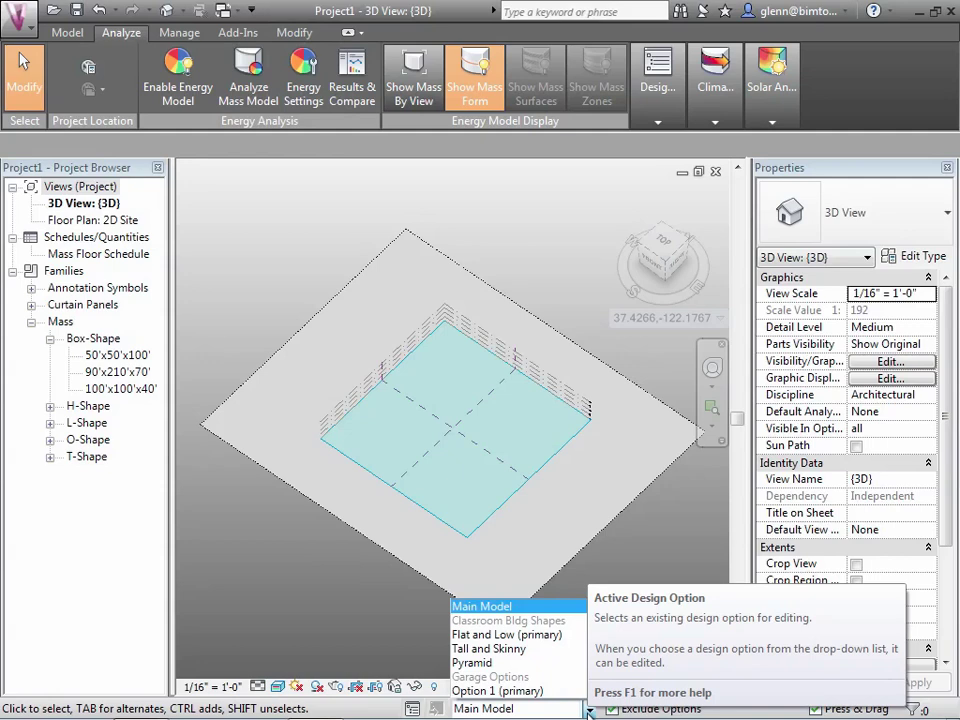
click(481, 606)
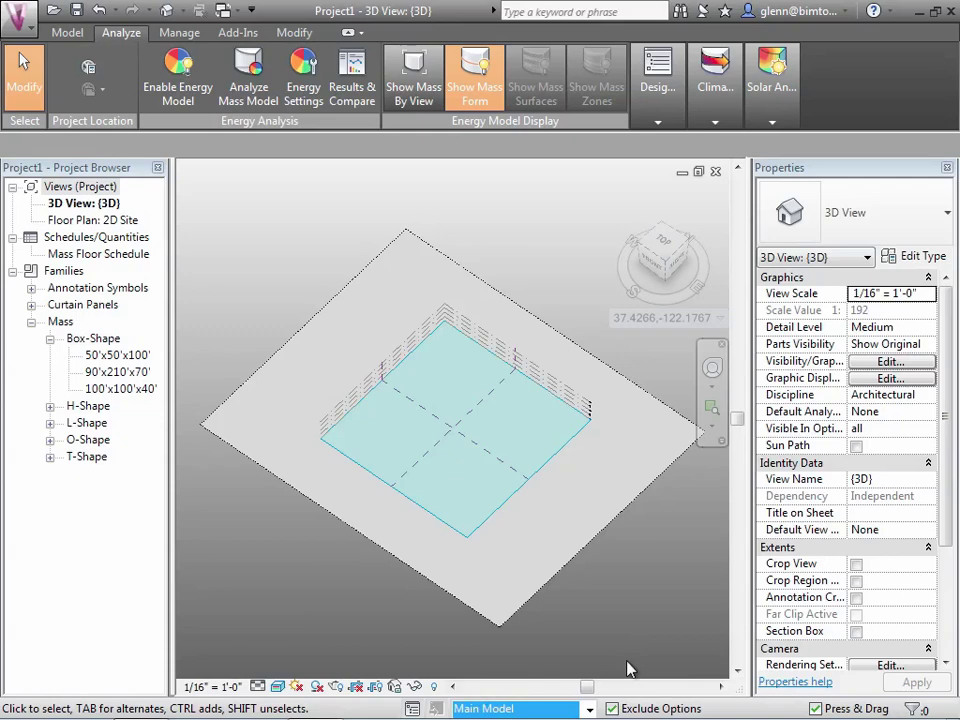
key(ctrl+Left)
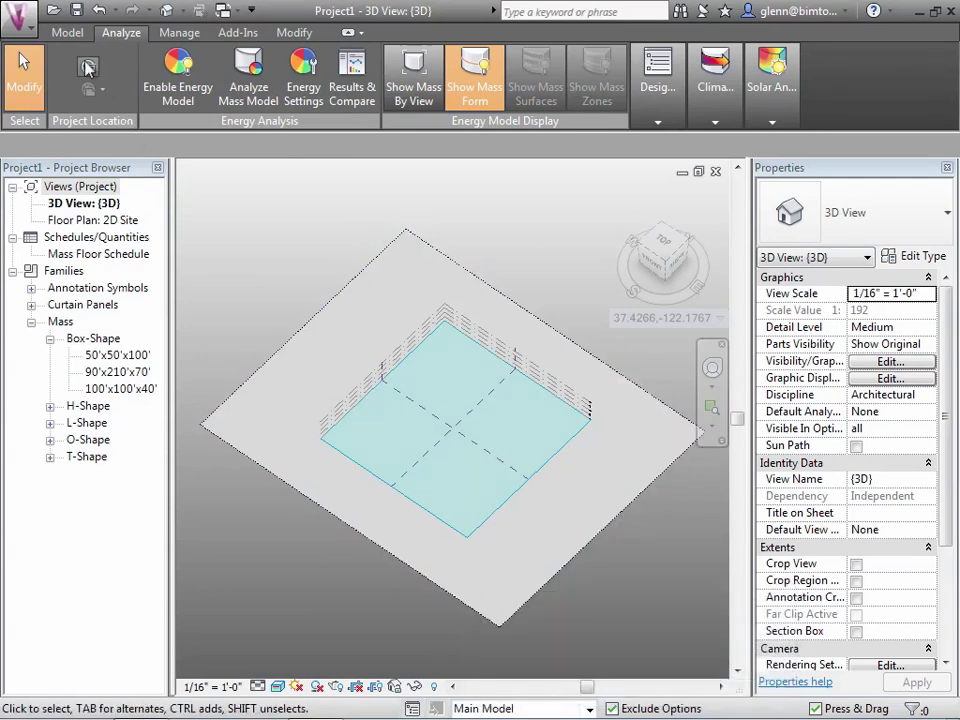
- Start a new in-place conceptual mass in the main model, keeping its default name
click(67, 32)
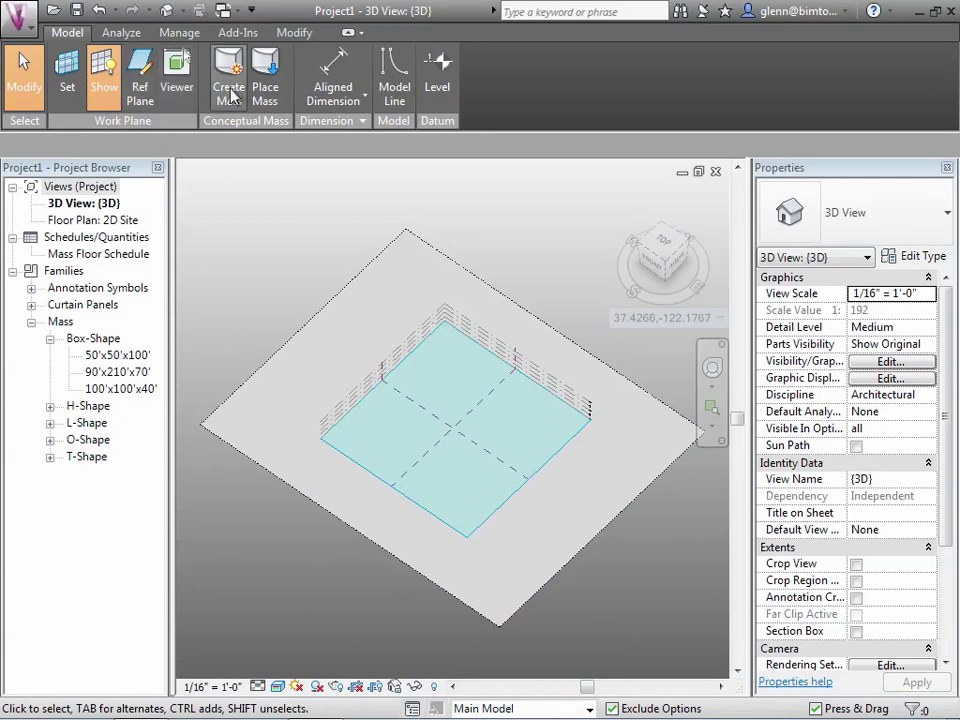
click(229, 90)
key(Return)
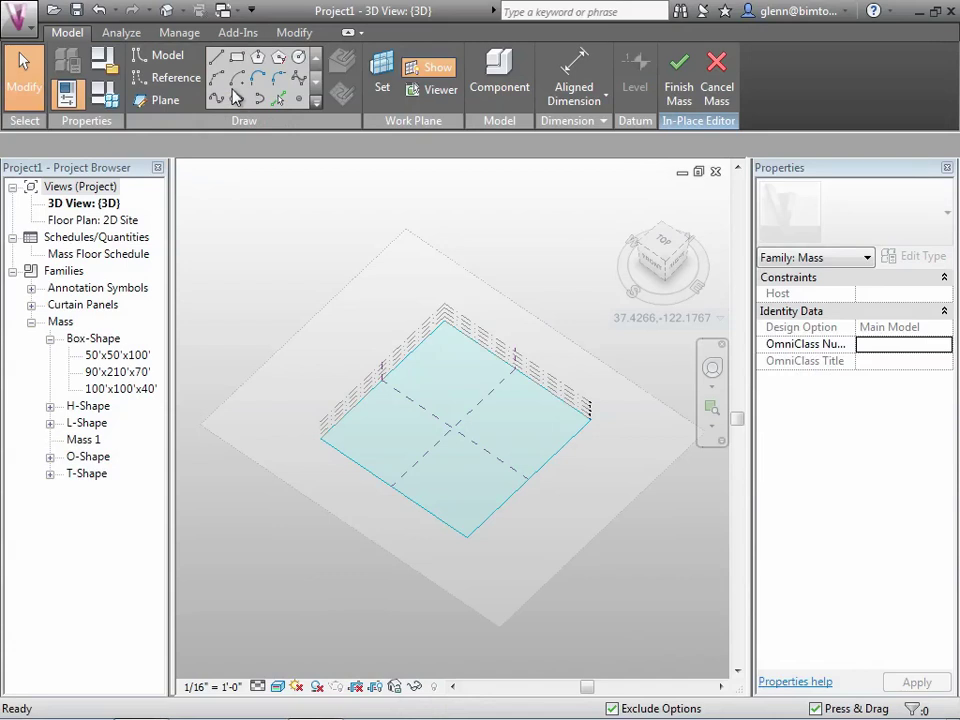
- Try drawing a rectangular surface about 128' by 88' on Level 1 beside the shaded site area's southeast edge, and undo it
click(237, 57)
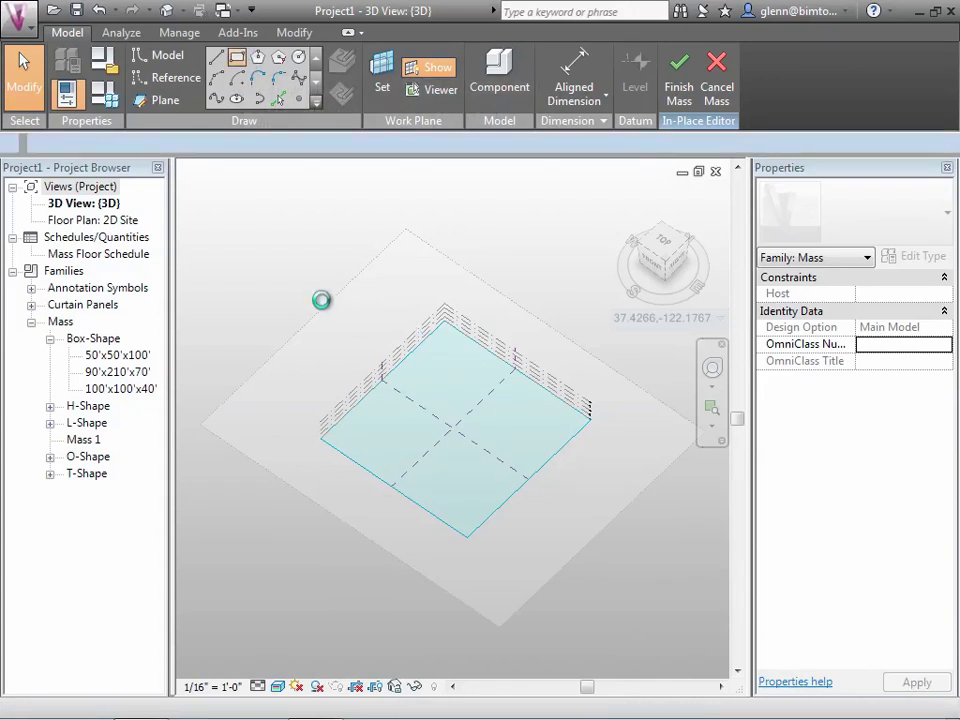
click(278, 57)
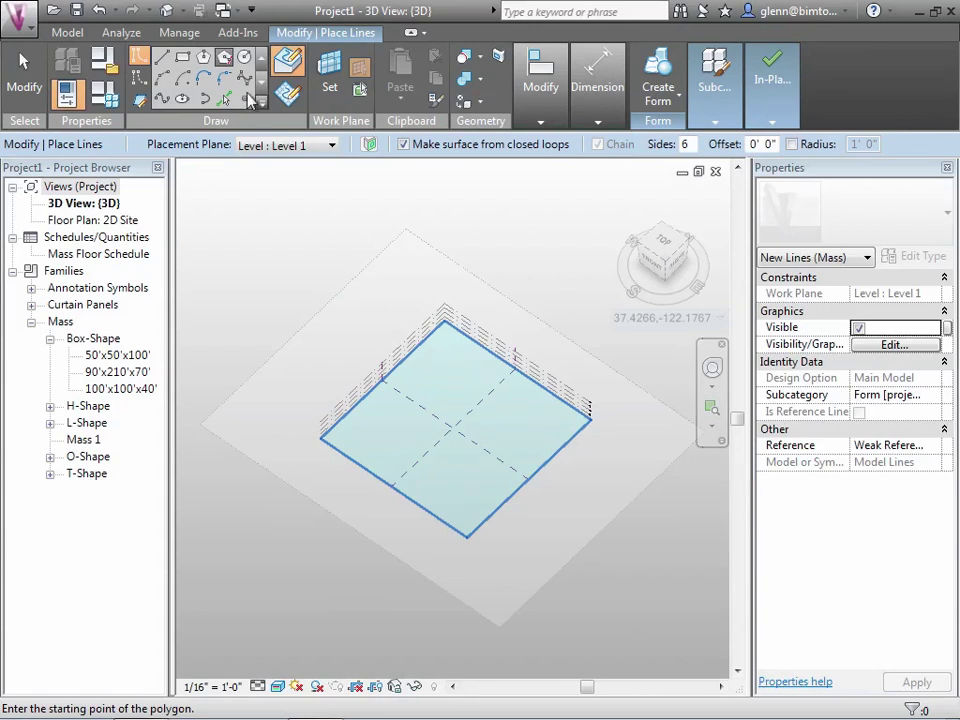
click(227, 100)
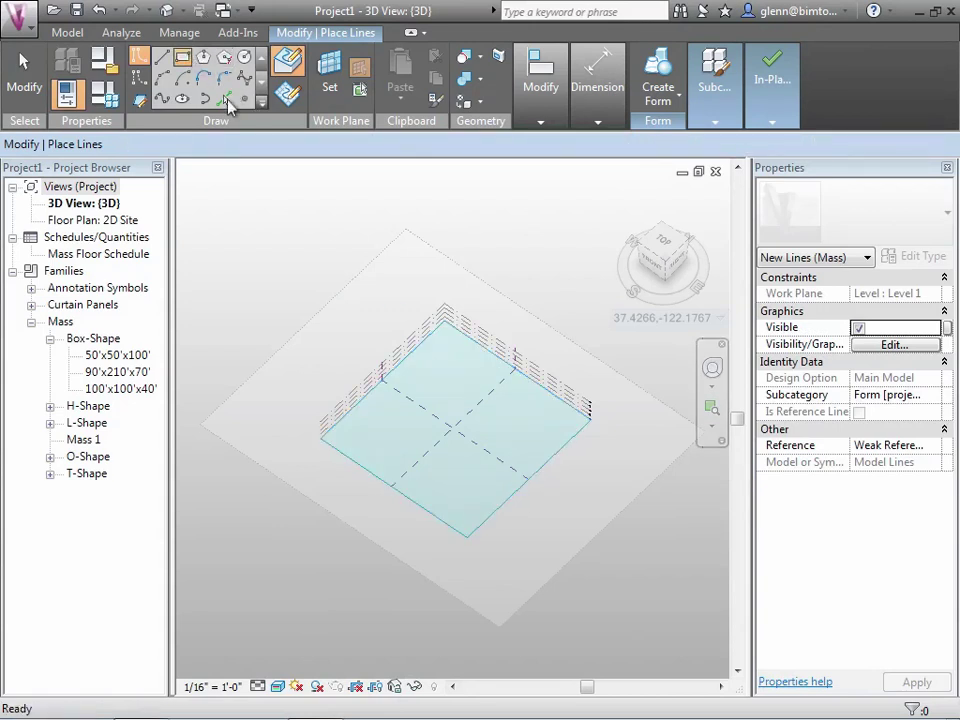
click(590, 425)
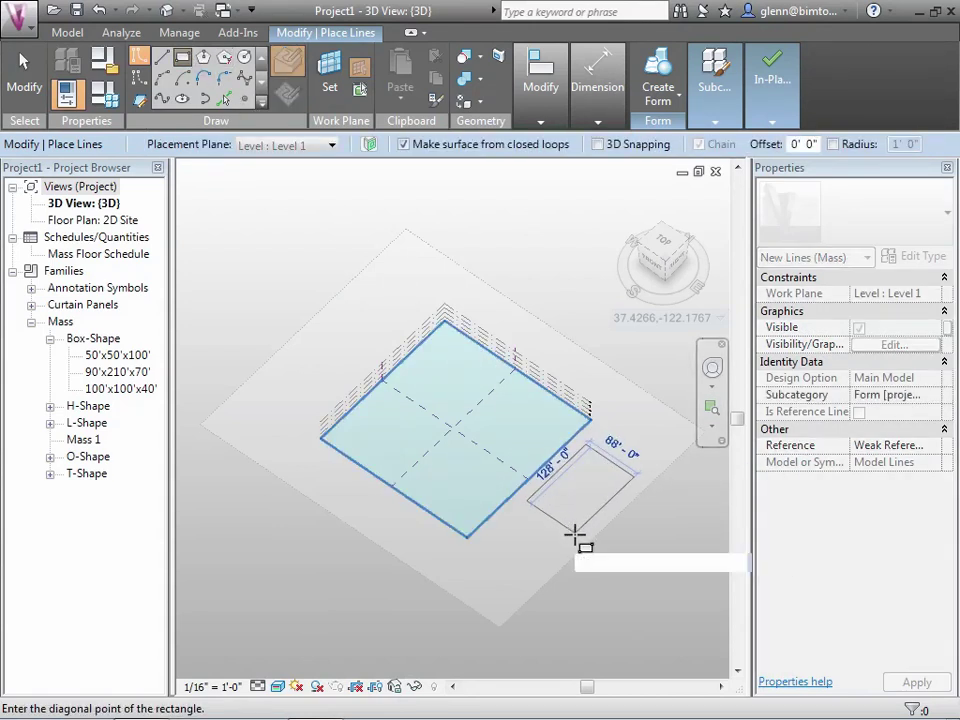
click(575, 537)
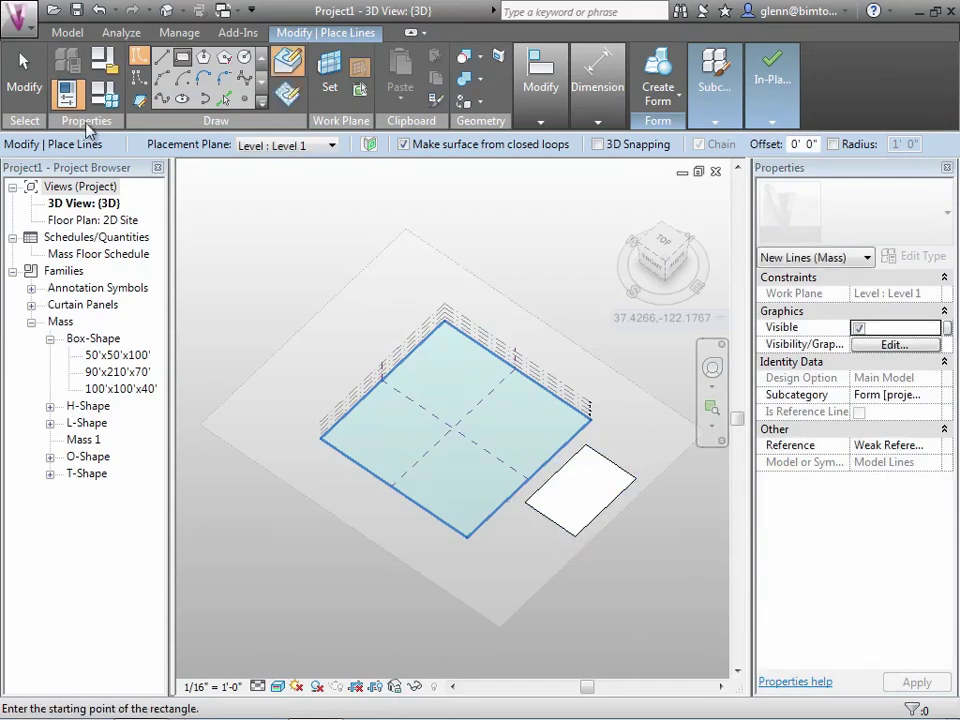
click(30, 85)
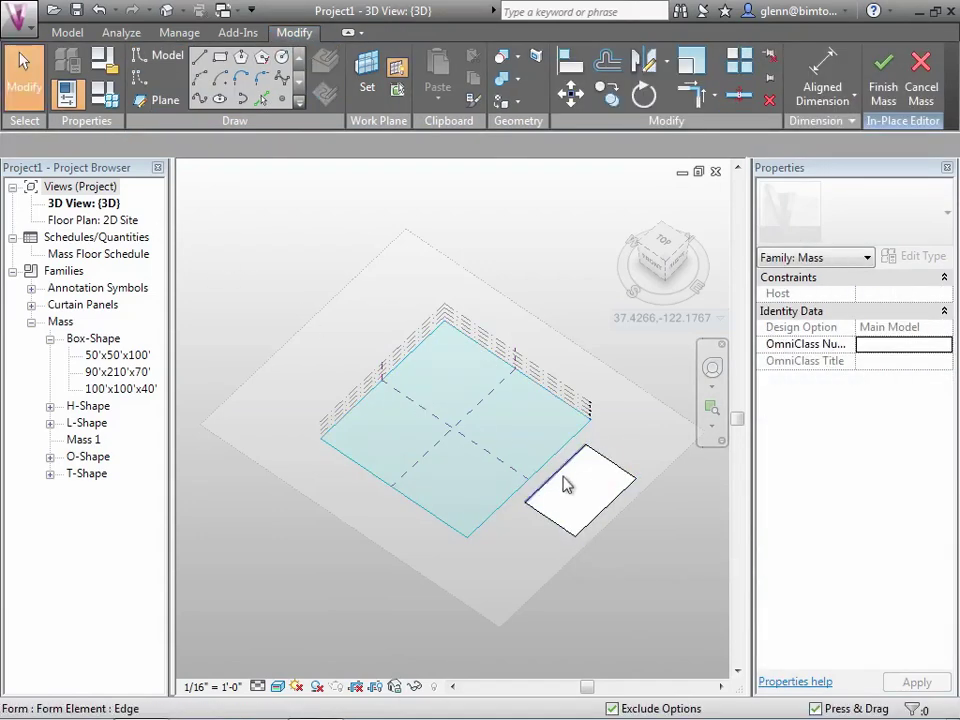
click(567, 484)
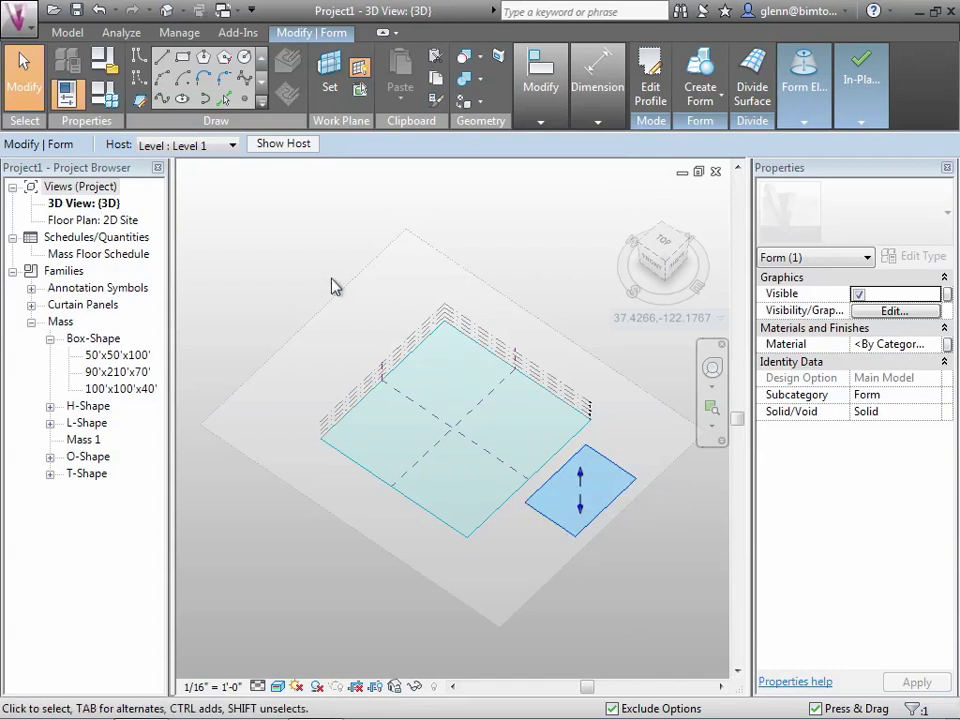
click(99, 12)
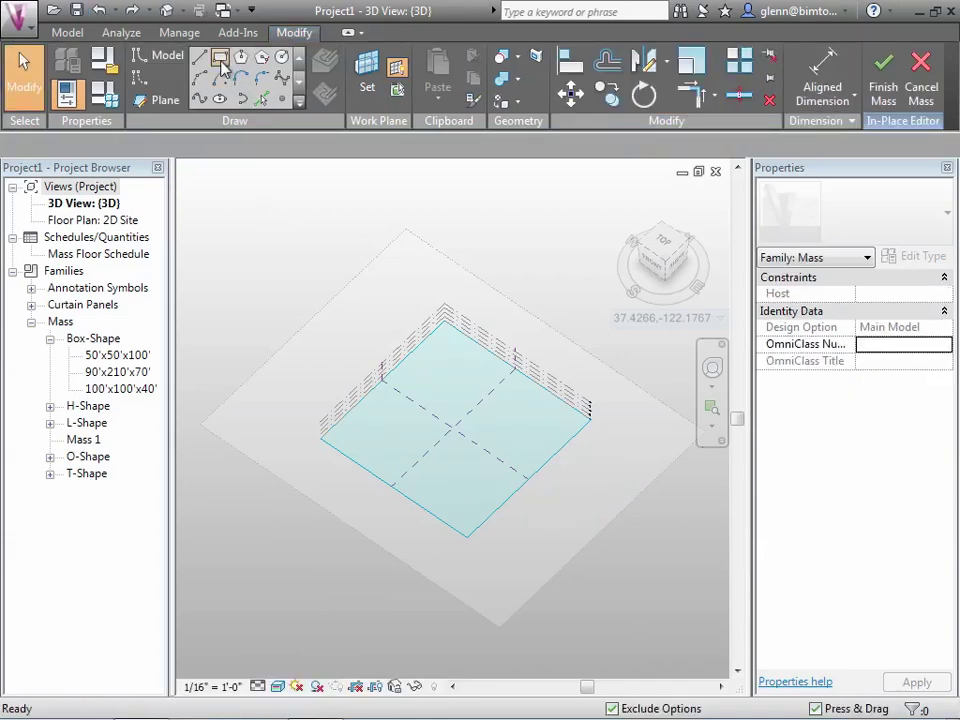
- Draw a rectangular surface on Level 1 just outside the shaded site area, near its eastern corner, making a surface from the closed loop
click(221, 59)
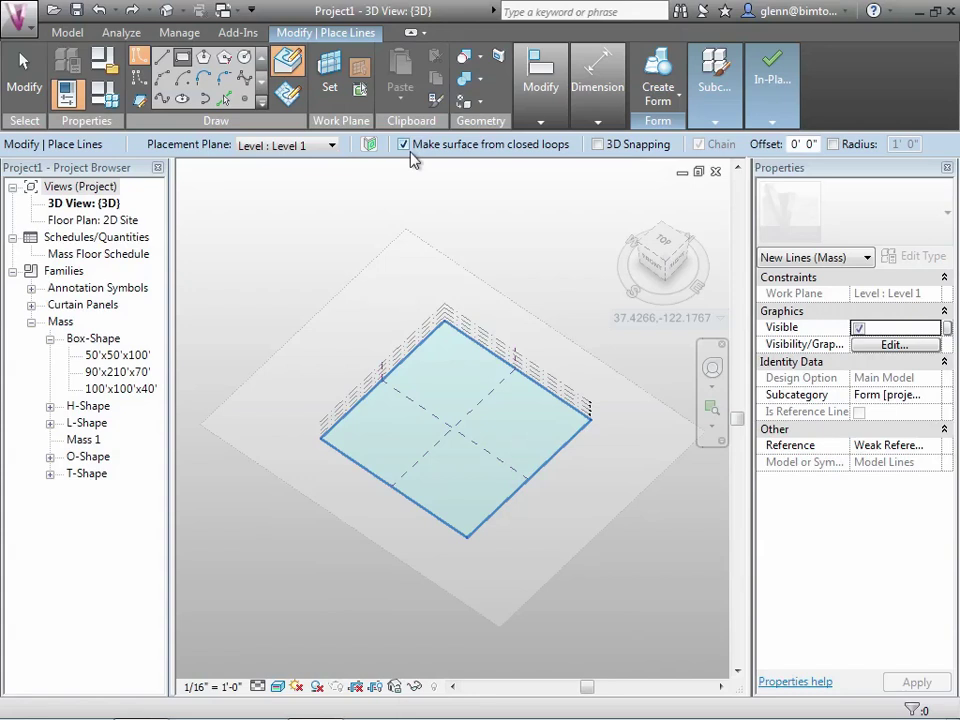
click(184, 57)
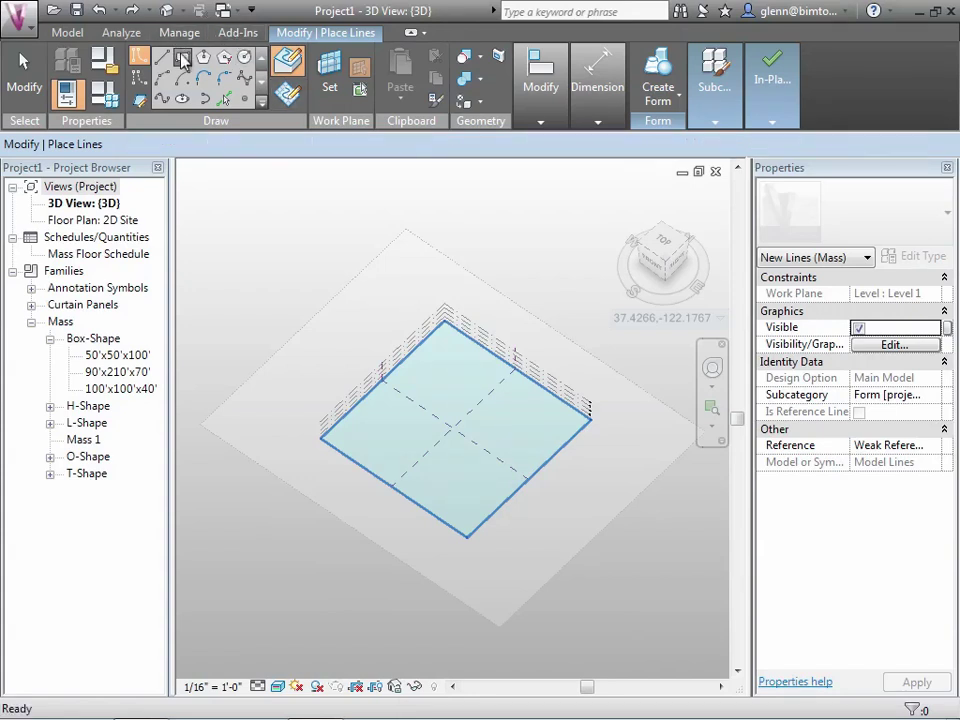
click(596, 448)
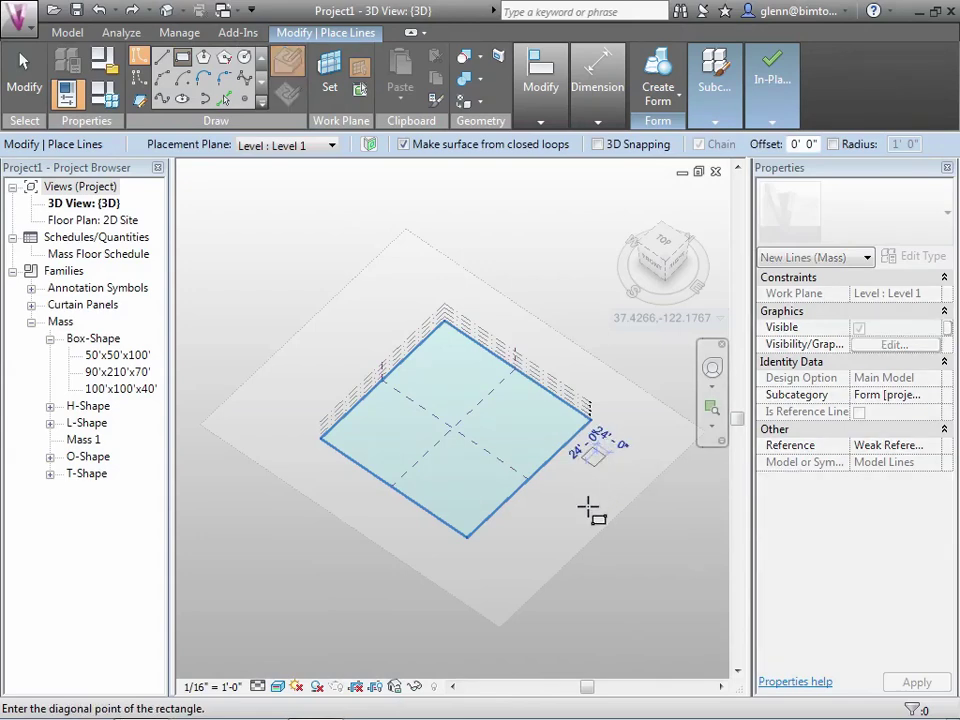
click(584, 529)
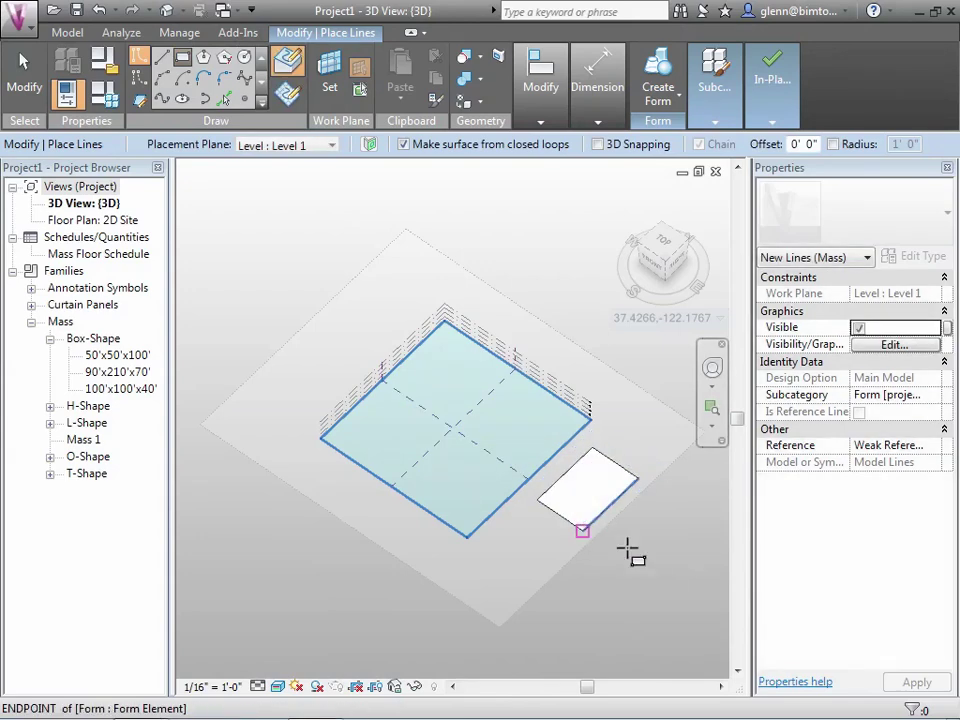
click(30, 72)
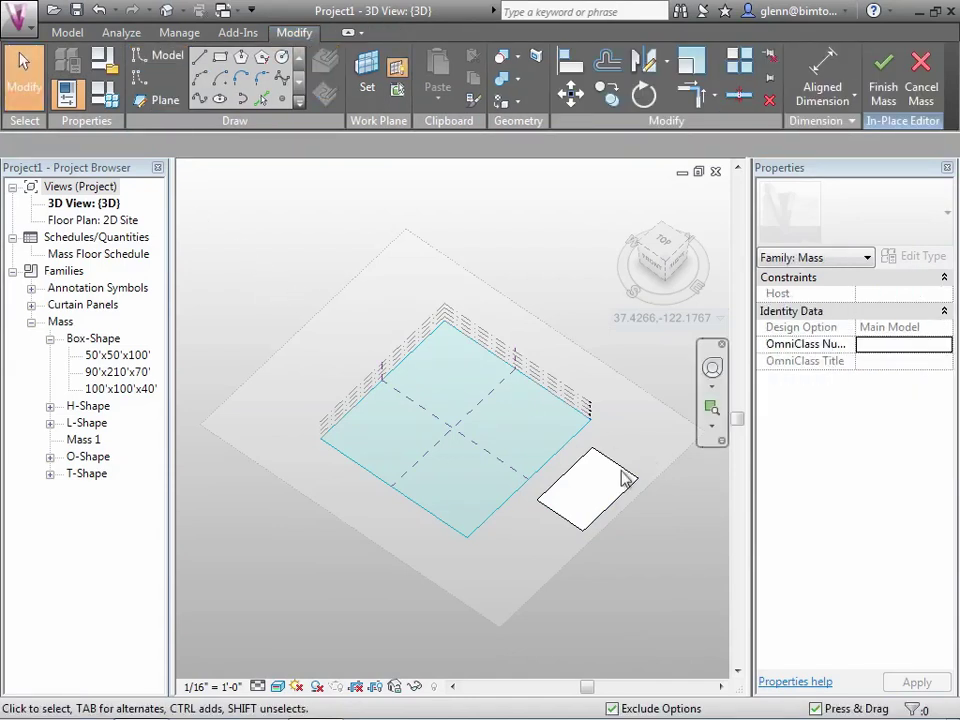
- Extrude the rectangular surface upward into a low box-shaped building mass
click(604, 489)
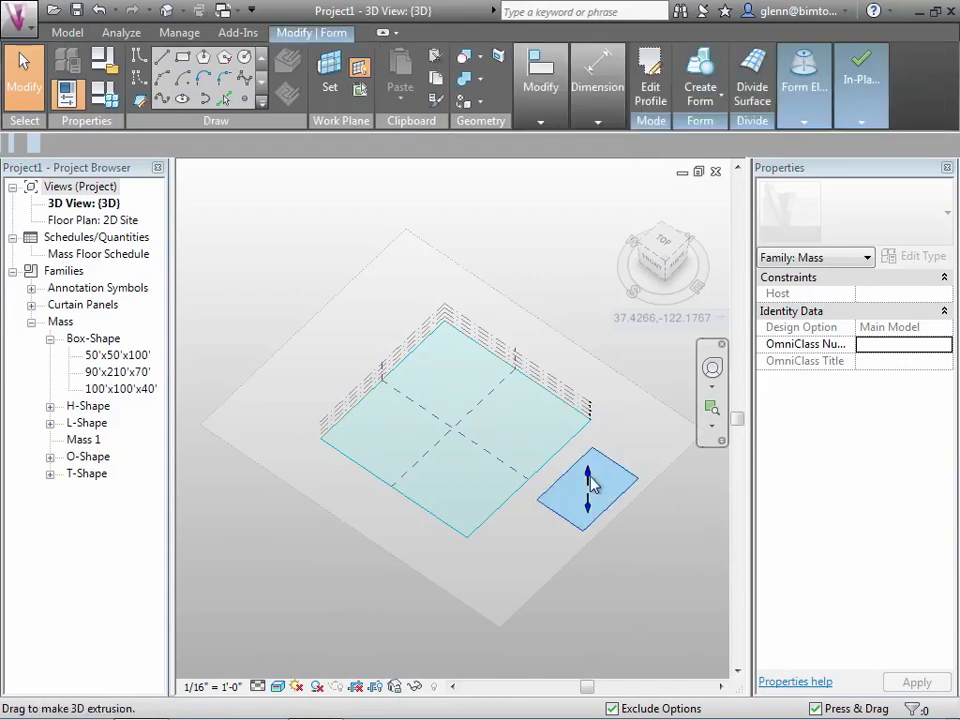
drag(590, 485, 527, 545)
key(Escape)
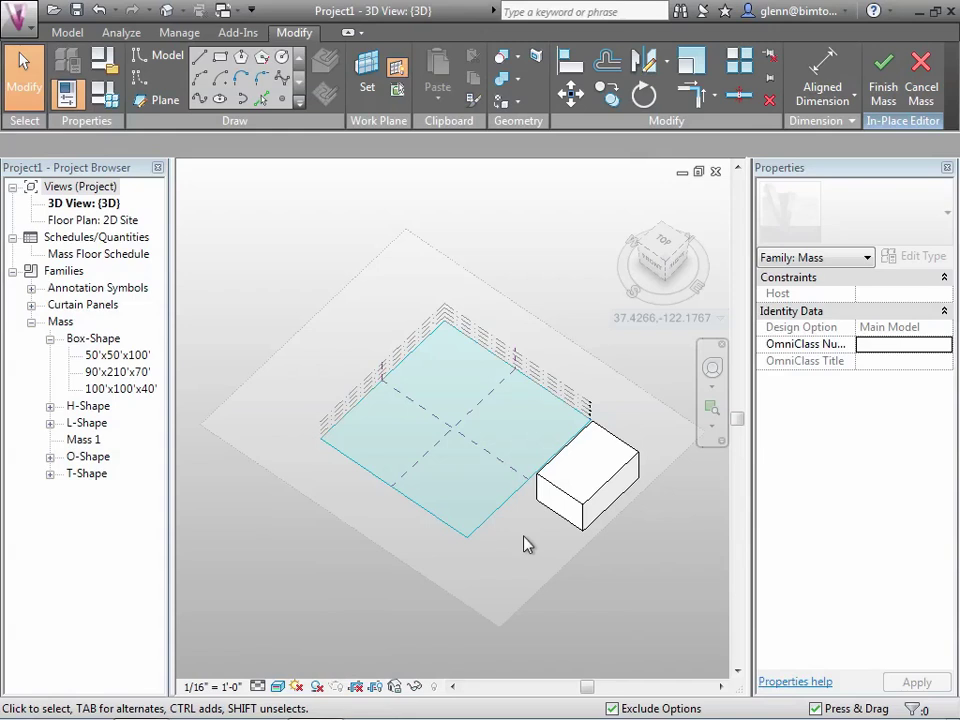
- Draw a circular surface on Level 1 along the site area's far edge, behind the low box
click(281, 63)
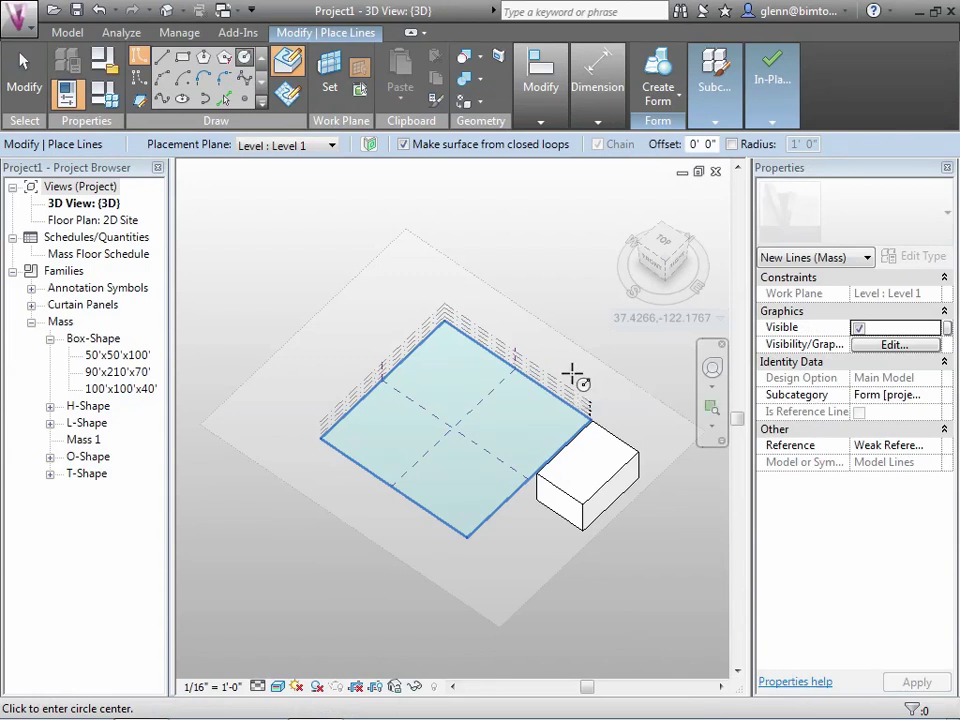
click(571, 374)
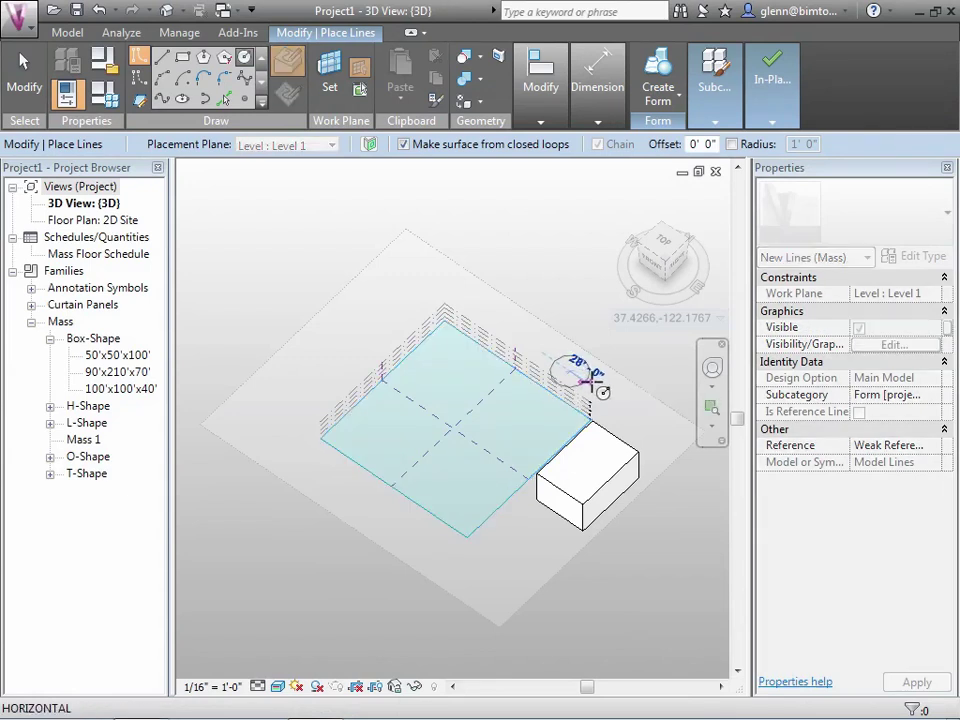
click(602, 386)
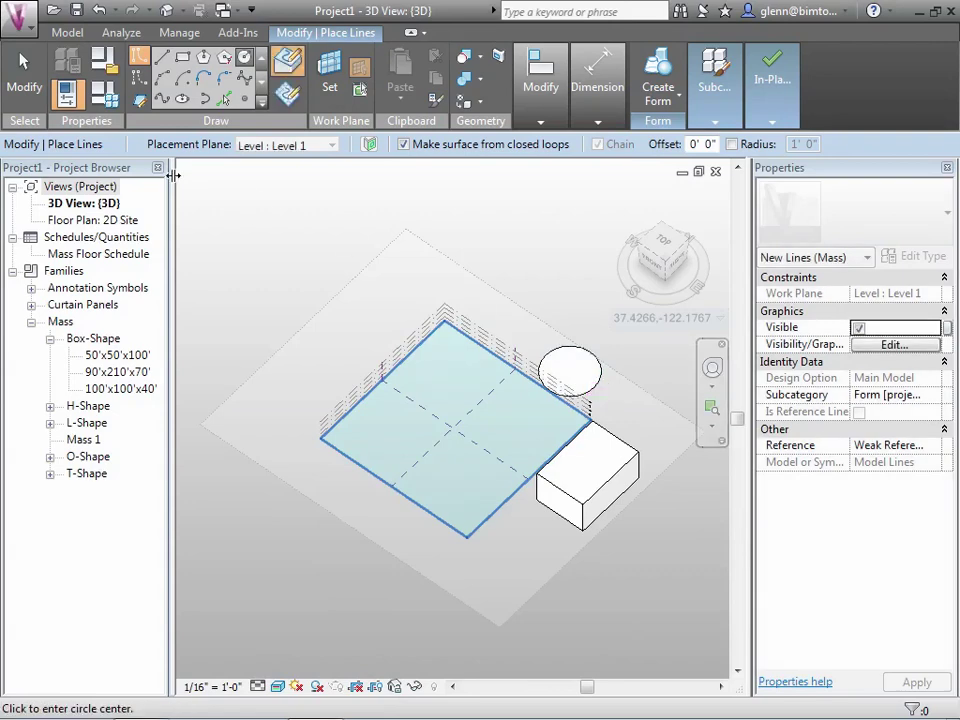
key(Escape)
key(Escape)
- Extrude the circular surface upward into a tall cylinder about 265' high
click(596, 383)
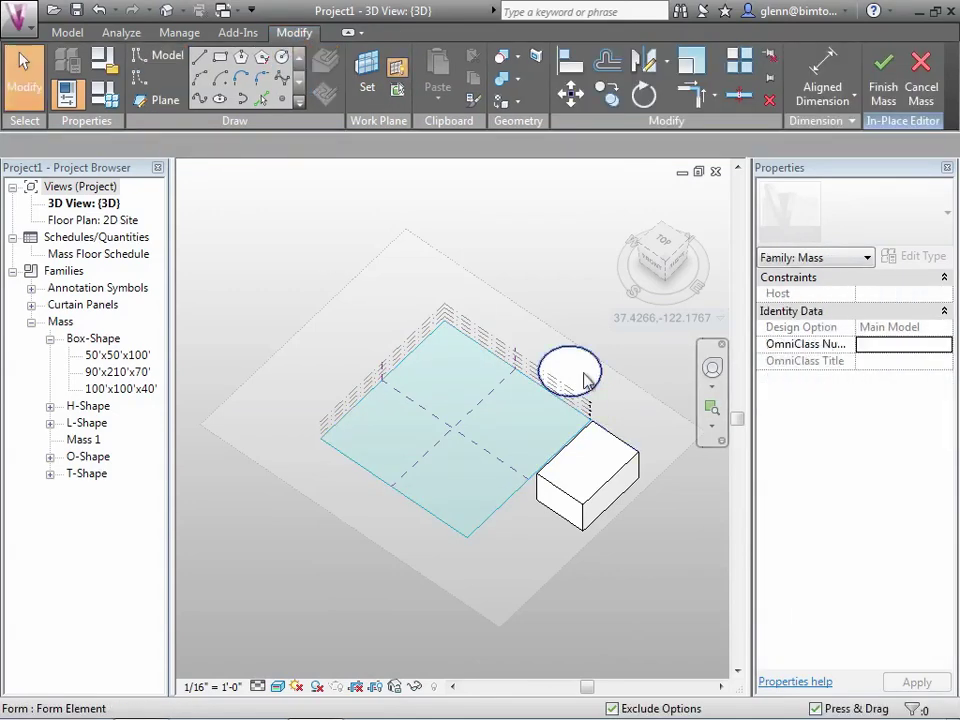
click(574, 358)
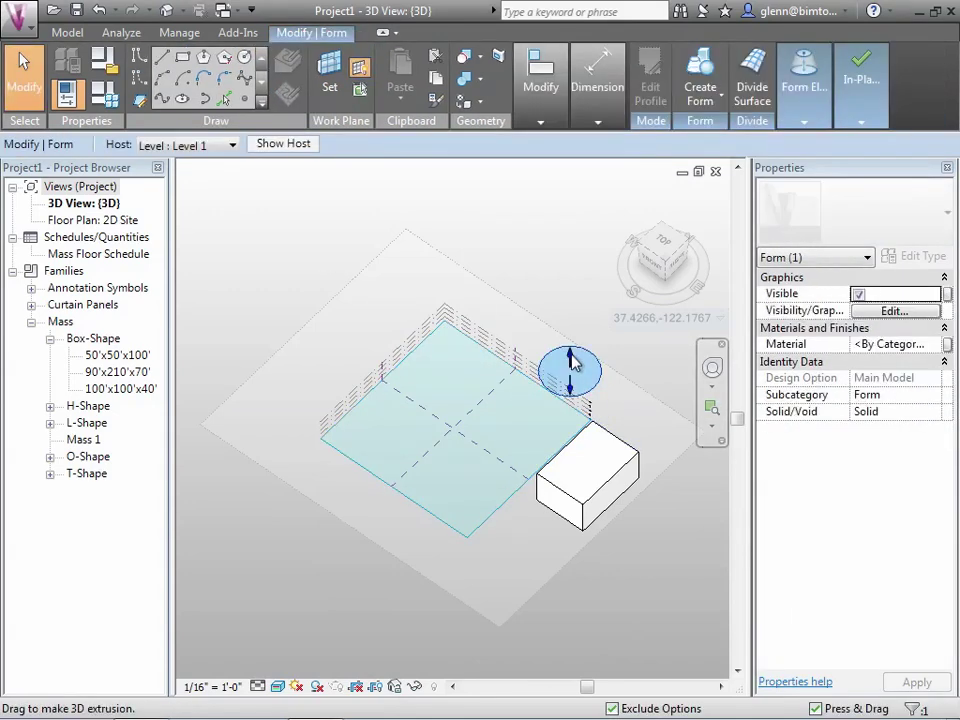
drag(569, 360, 566, 198)
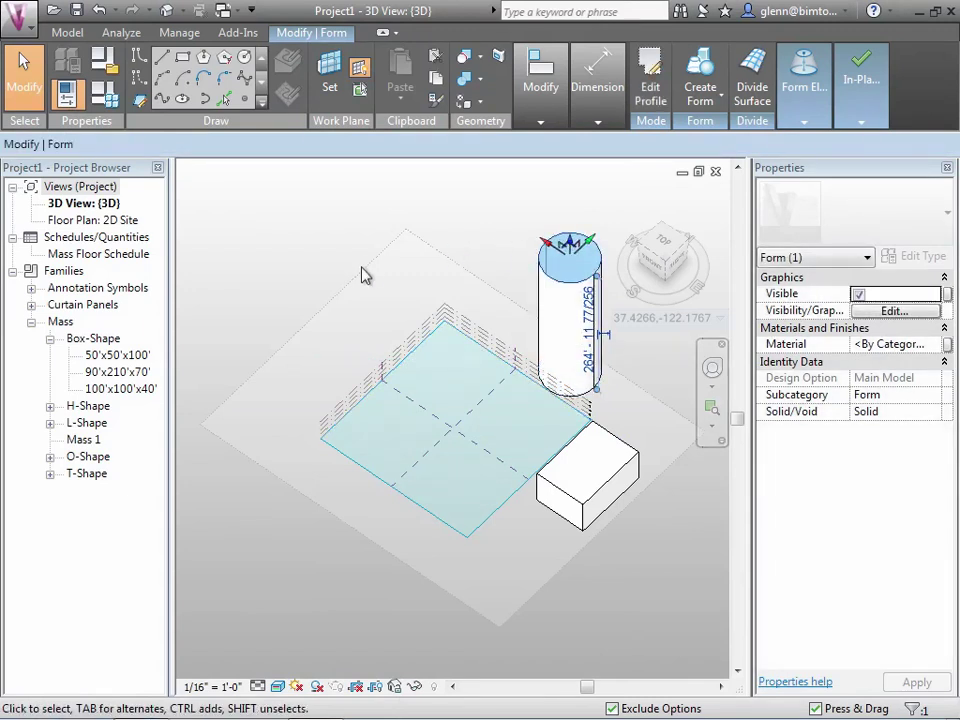
click(365, 277)
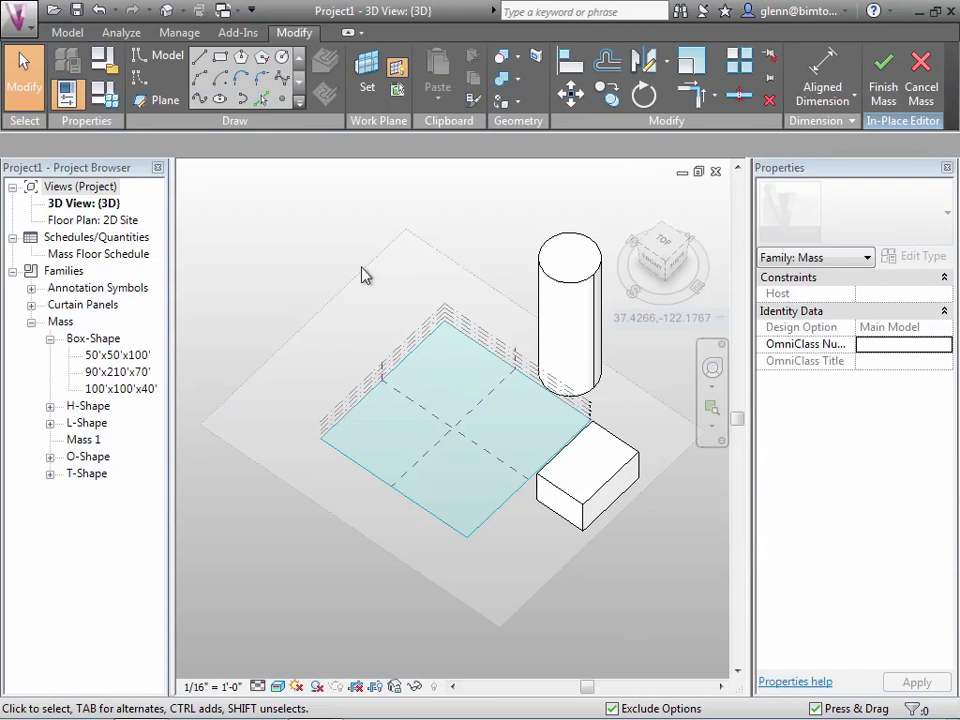
- Draw a rectangular surface on Level 1 overlapping the front corner of the shaded site area
click(220, 57)
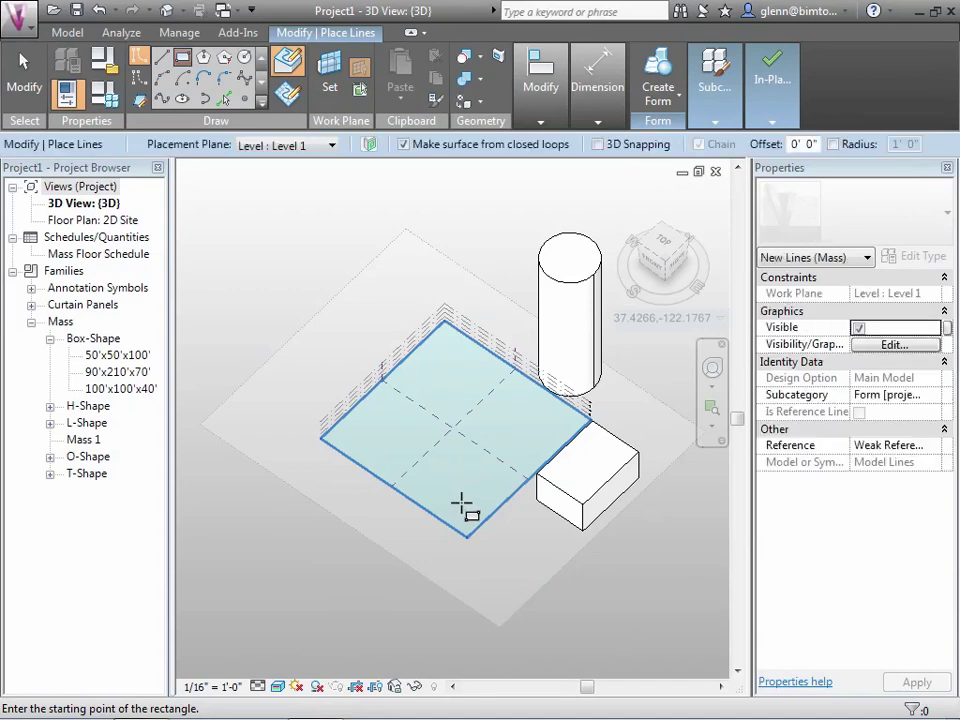
click(462, 505)
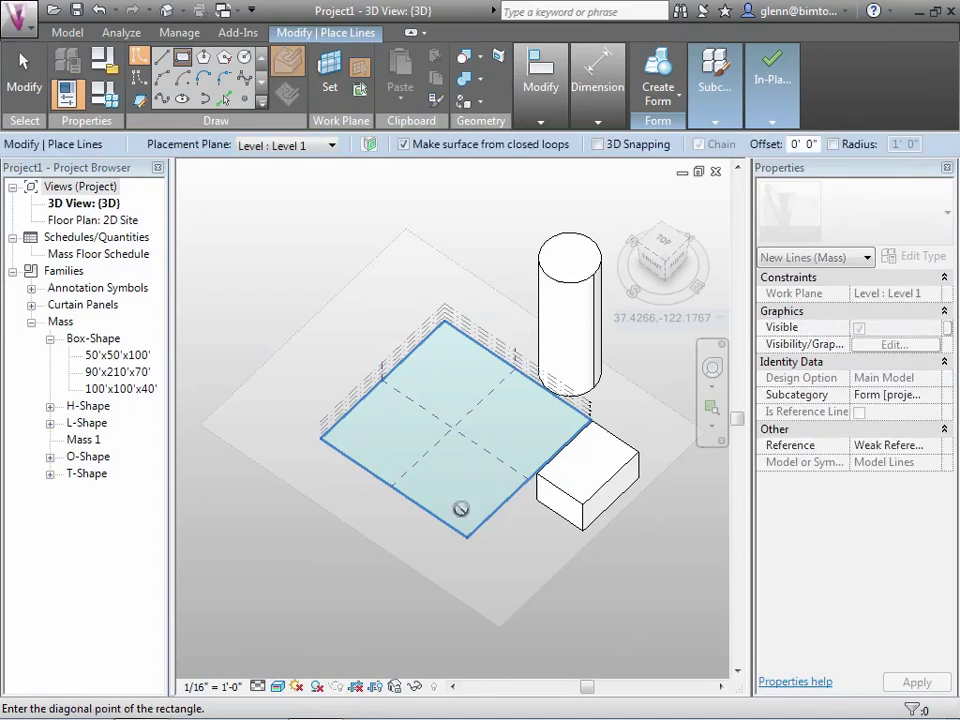
click(502, 595)
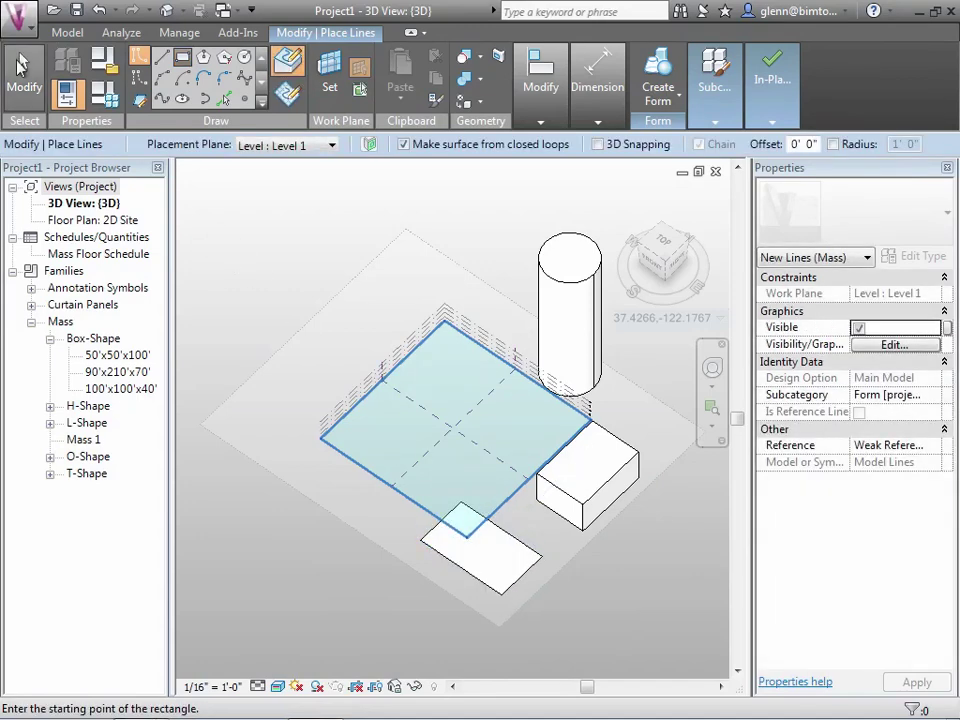
click(24, 72)
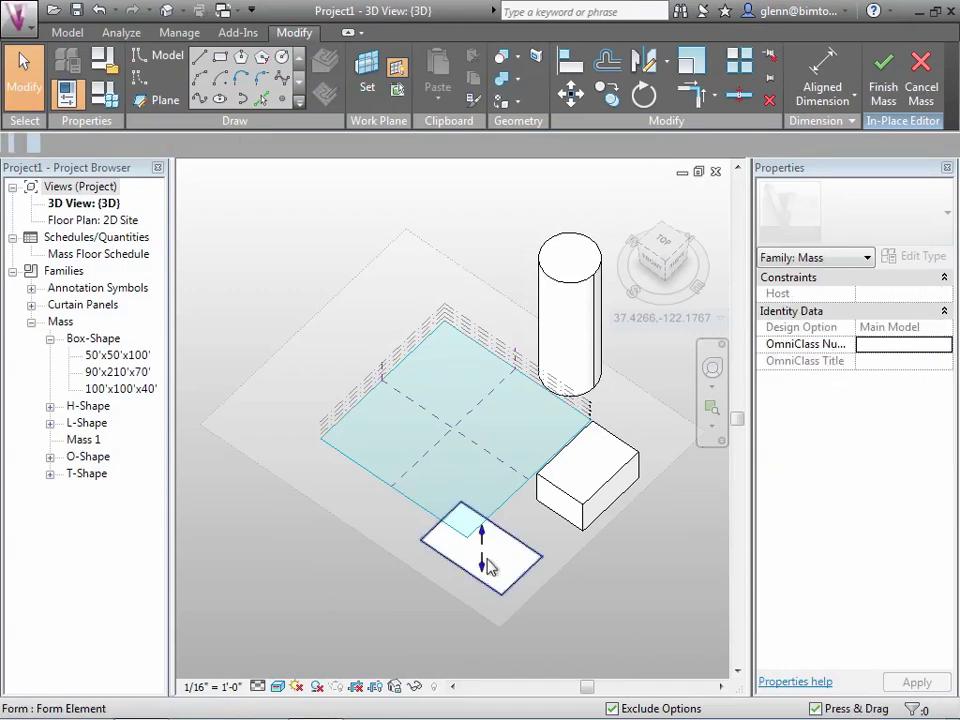
- Extrude the front rectangle upward into a box taller than the first one and finish the in-place mass
click(485, 550)
drag(483, 545, 483, 490)
click(360, 481)
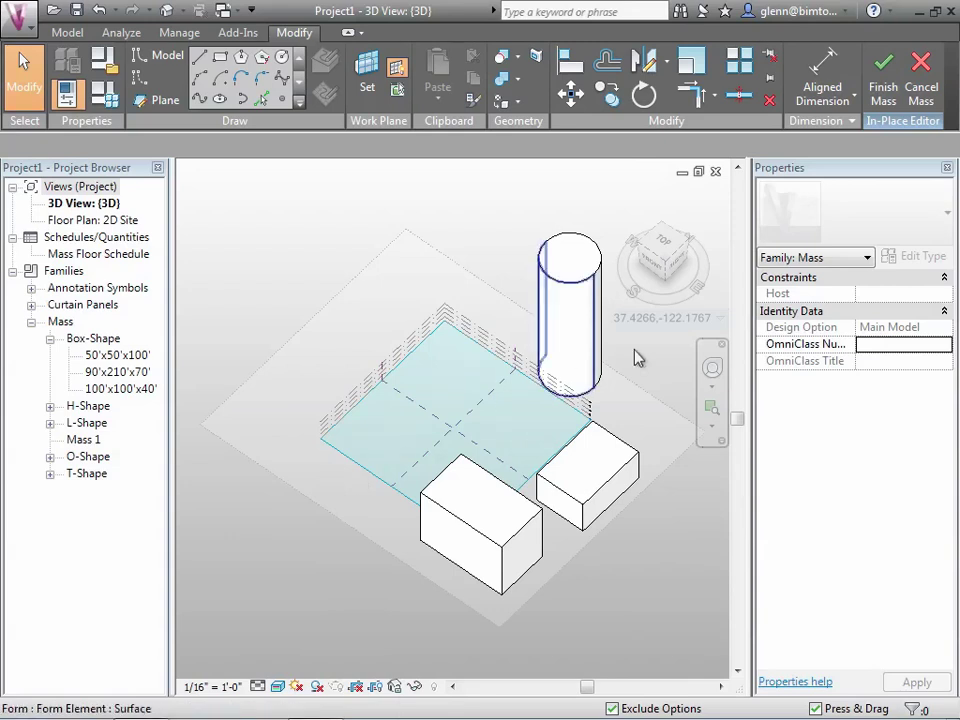
click(884, 88)
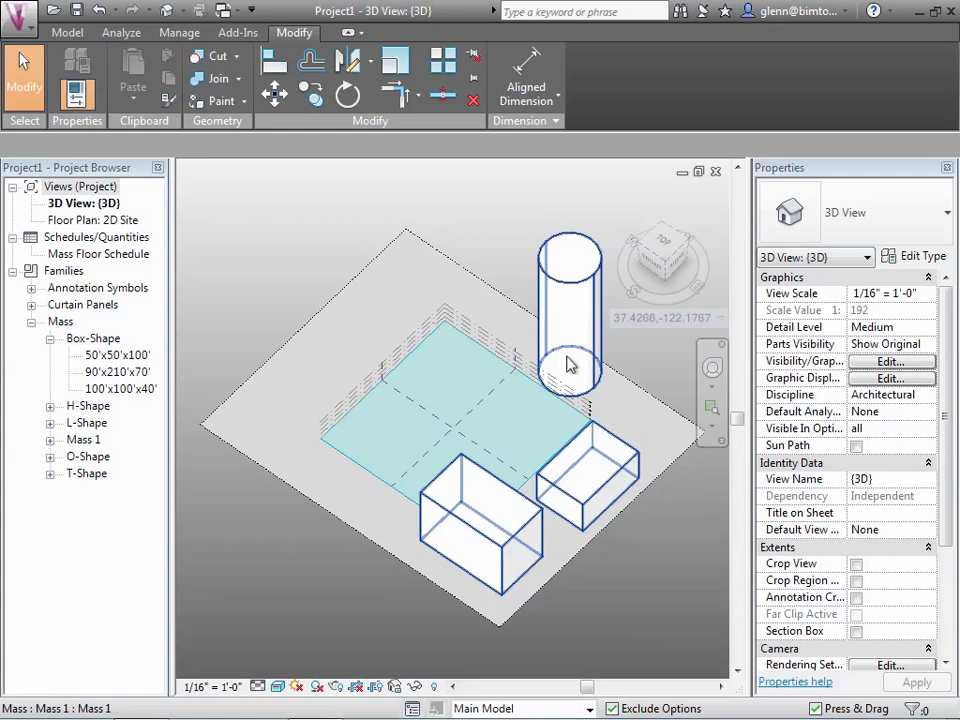
- Make Flat and Low (primary) the active design option and start a new in-place mass in it with the default name
click(576, 709)
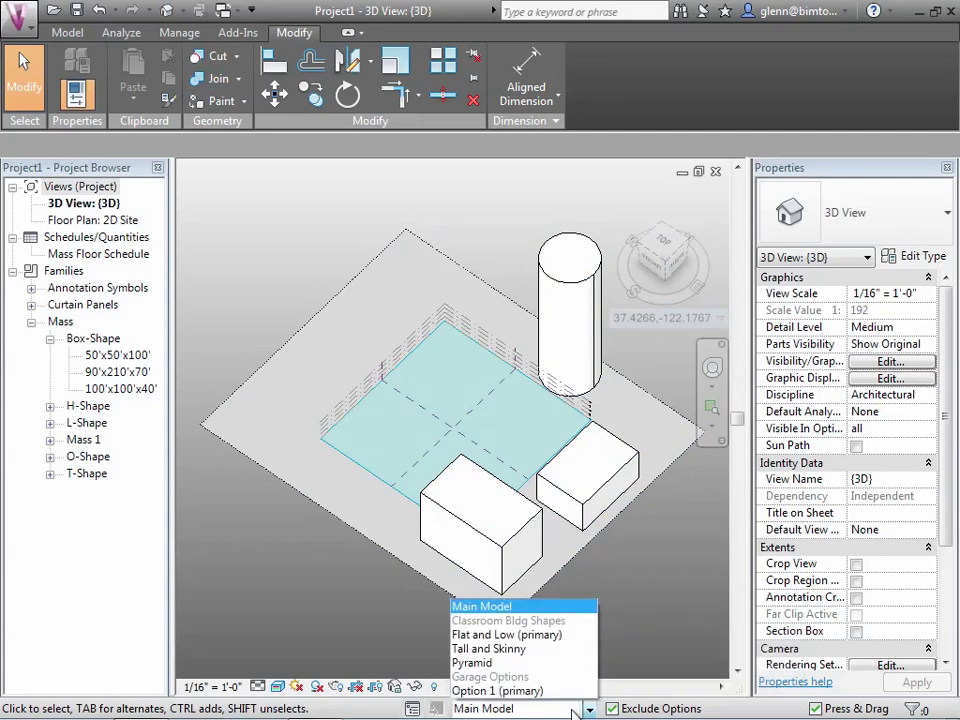
click(537, 636)
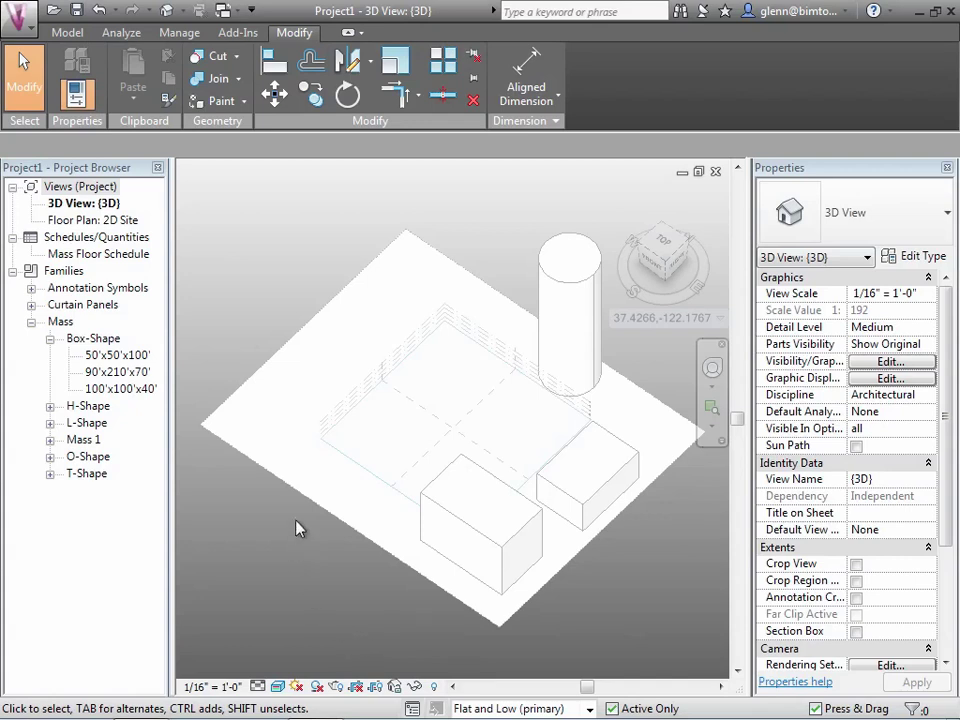
click(70, 33)
click(229, 86)
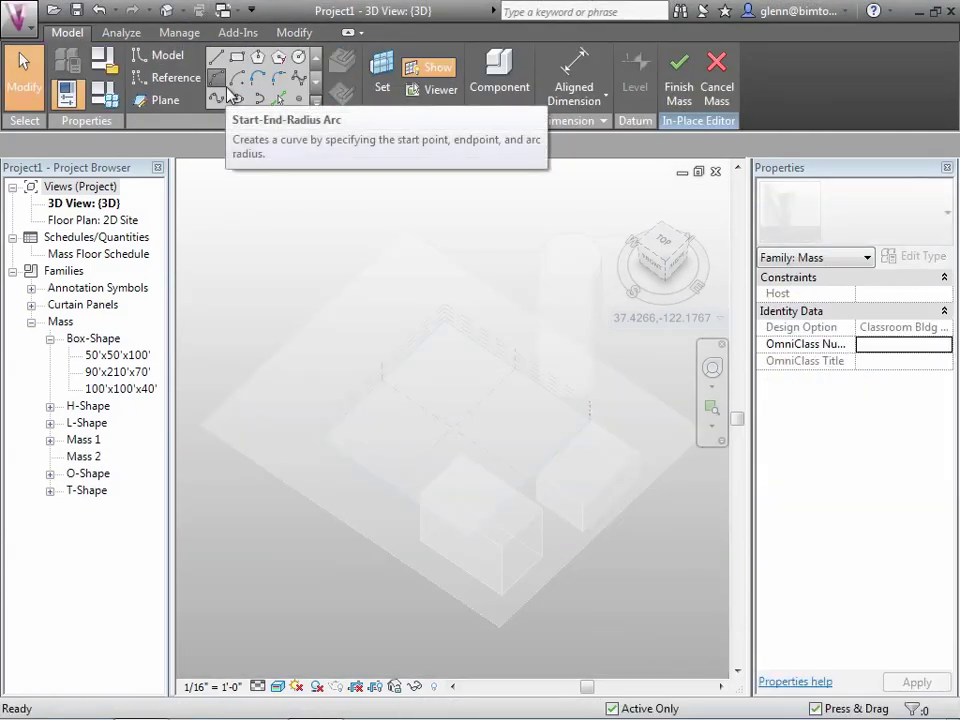
- Draw a rectangular surface about 84' by 196' on Level 1 inside the far half of the site area
click(237, 57)
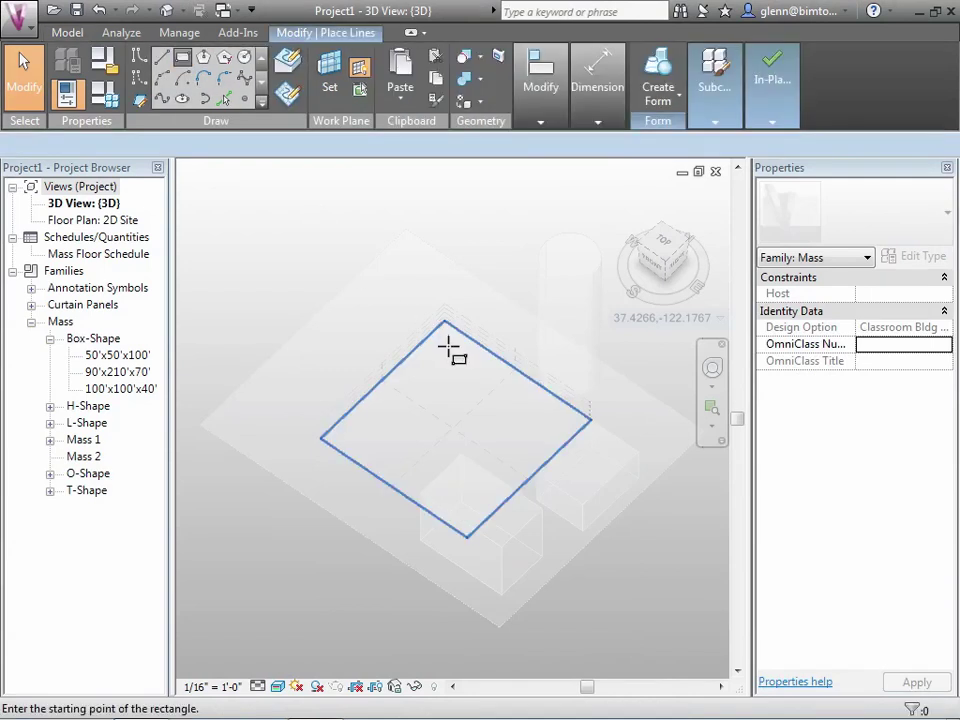
click(447, 347)
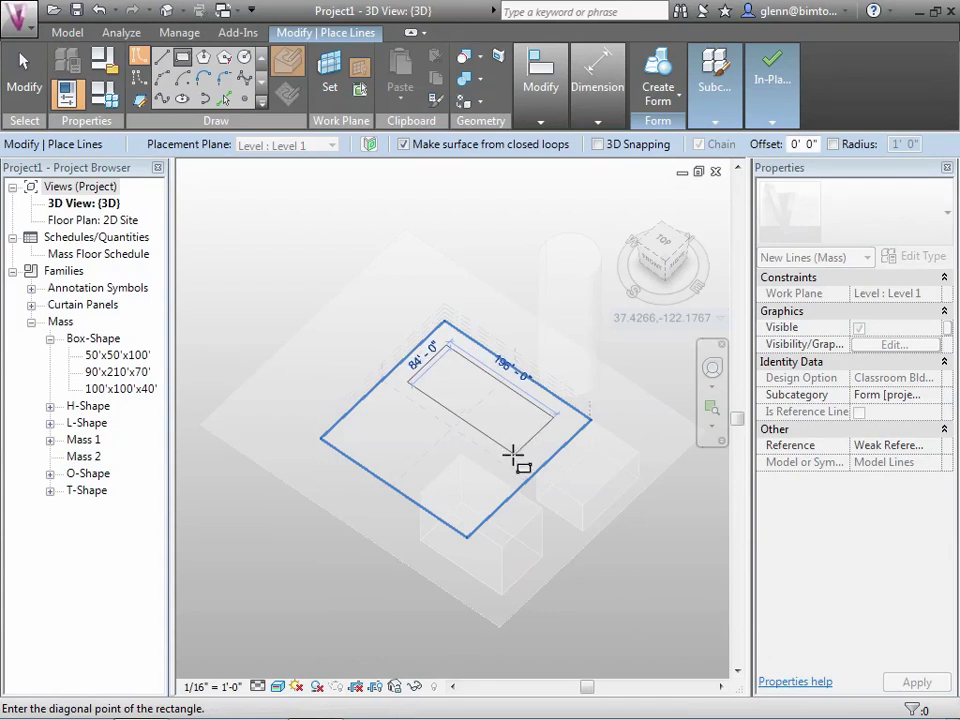
click(513, 454)
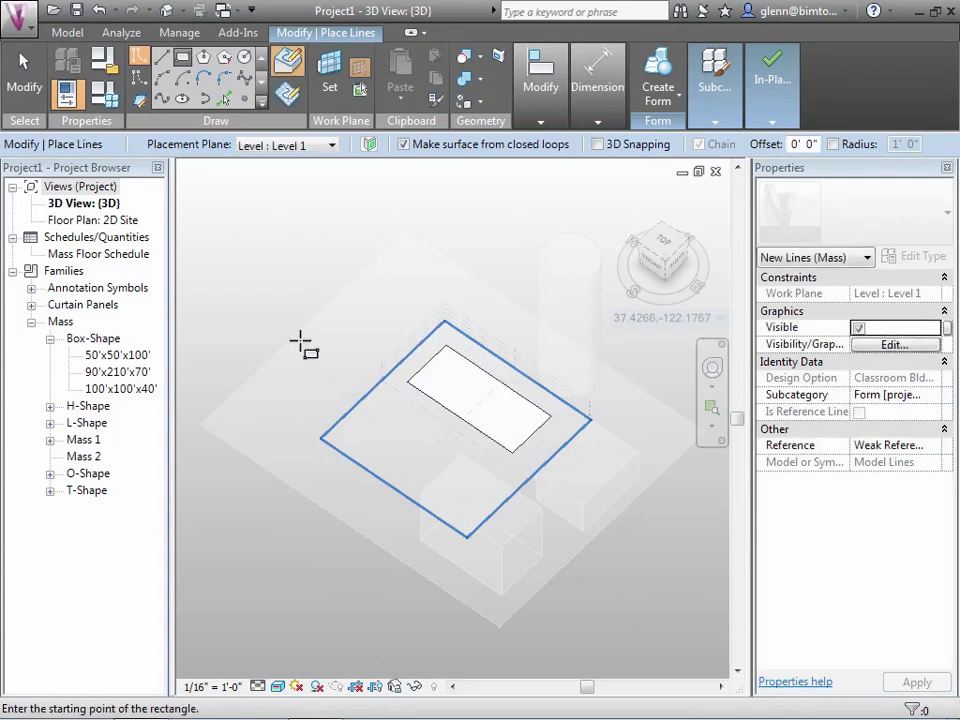
click(26, 76)
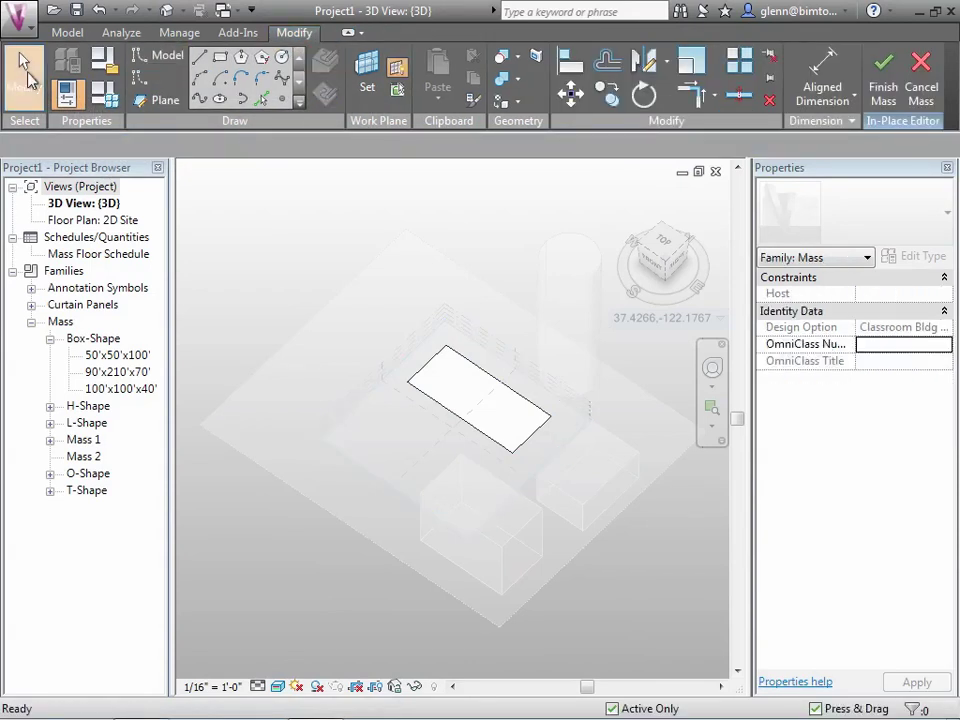
- Extrude the rectangular surface upward into a box about 40' tall and finish the in-place mass
click(484, 388)
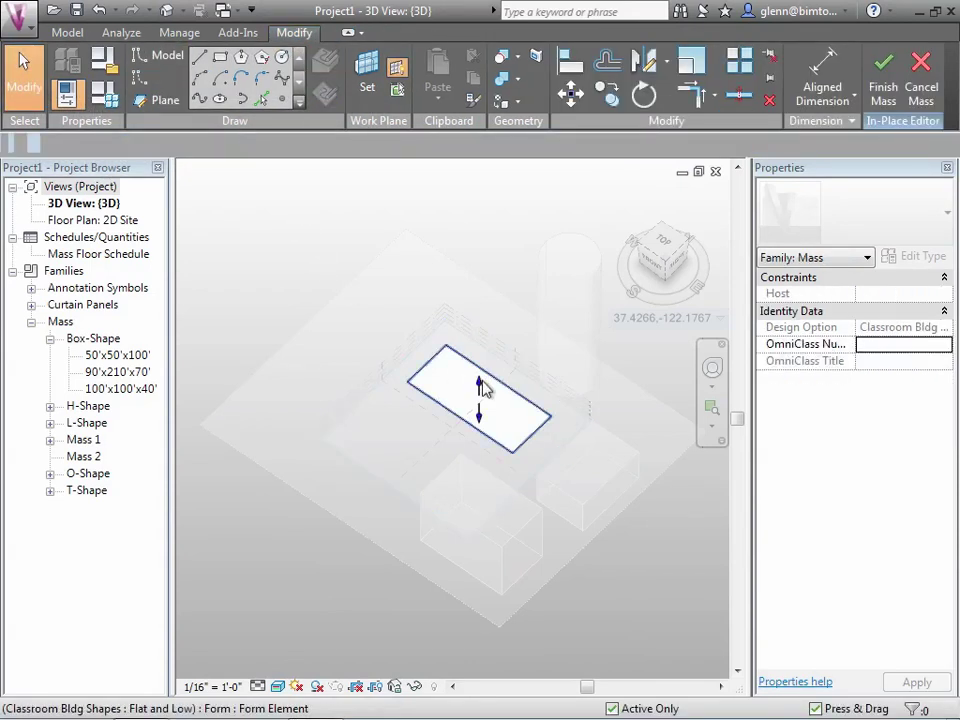
click(481, 388)
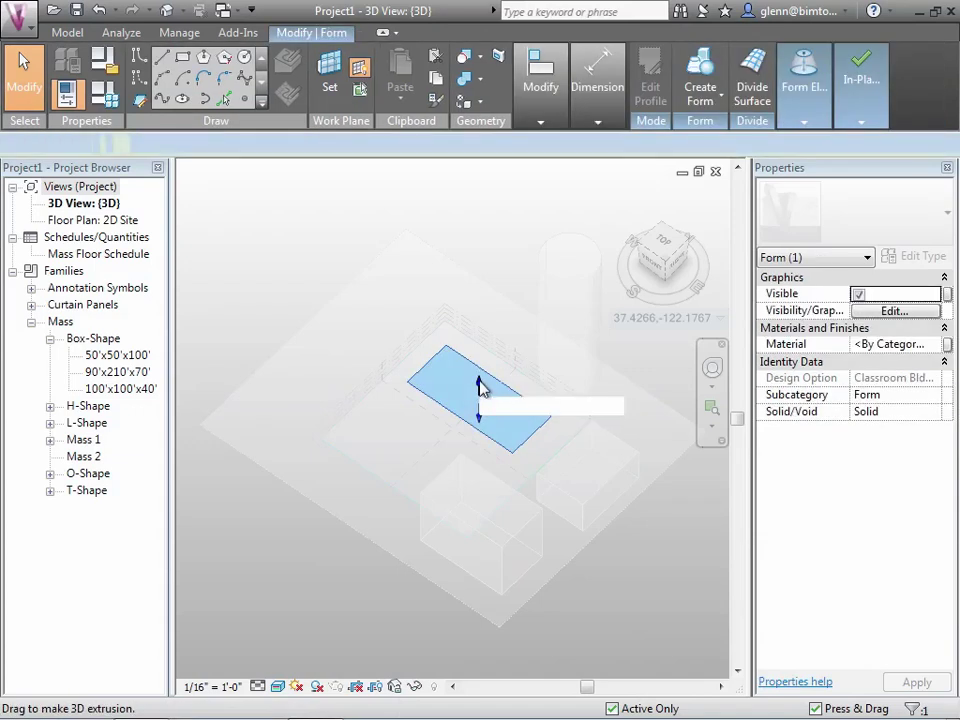
drag(479, 380, 480, 364)
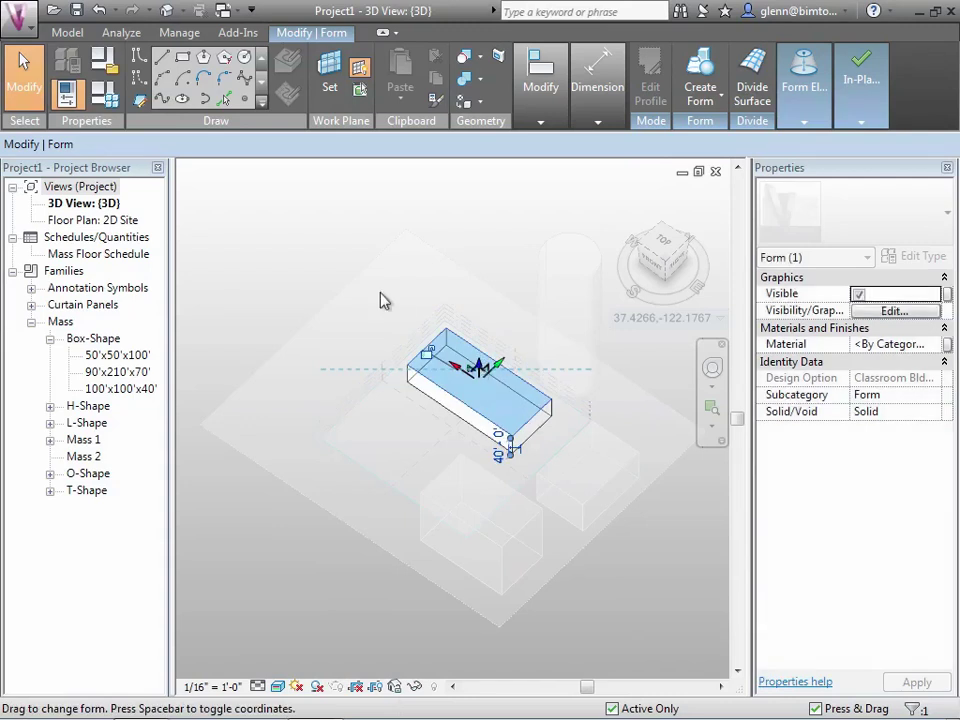
click(330, 270)
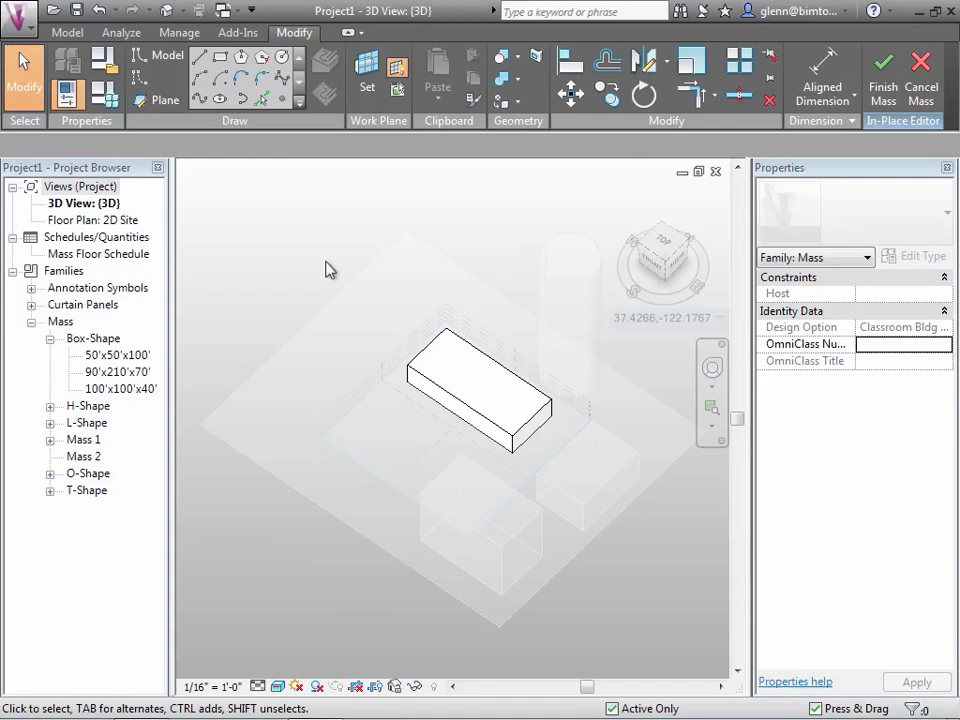
click(884, 90)
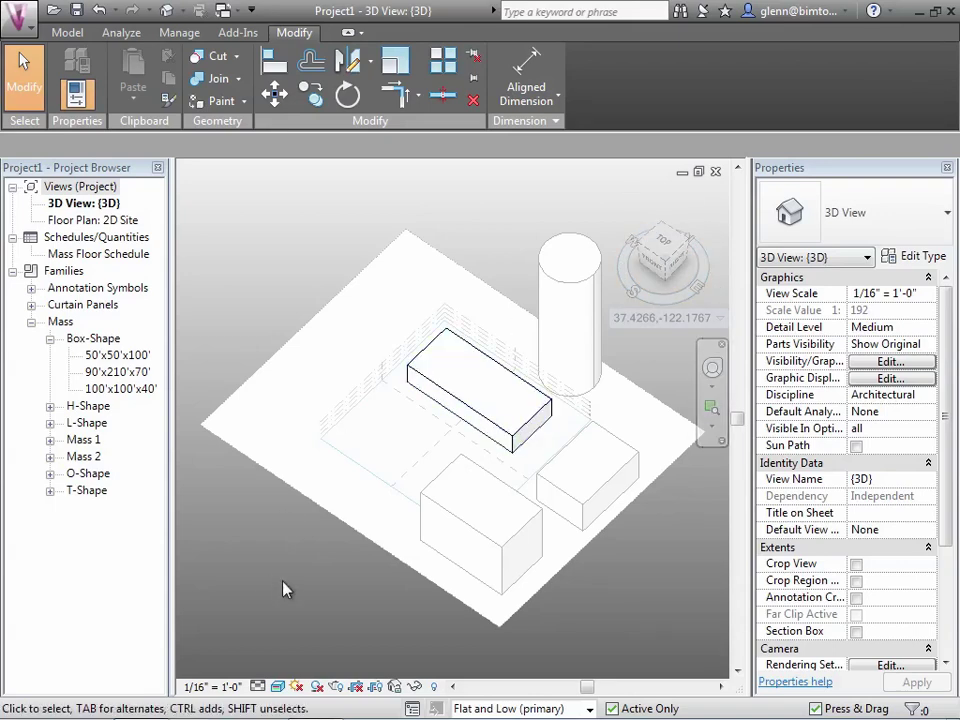
- Compare the model with Main Model and Tall and Skinny as the active design option, and return to Flat and Low (primary)
click(589, 708)
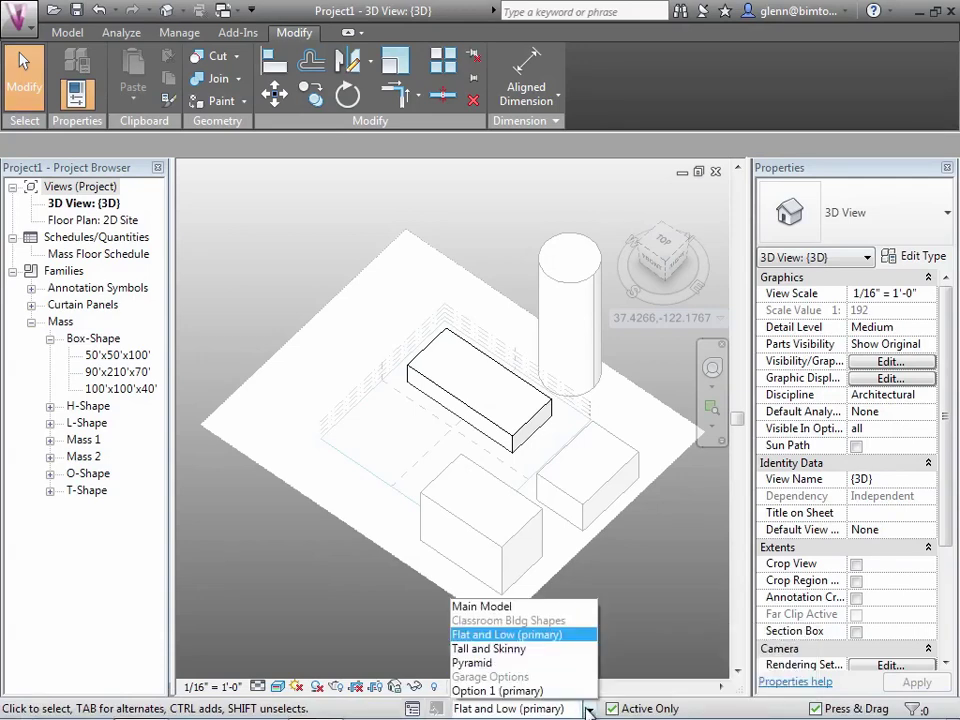
click(545, 608)
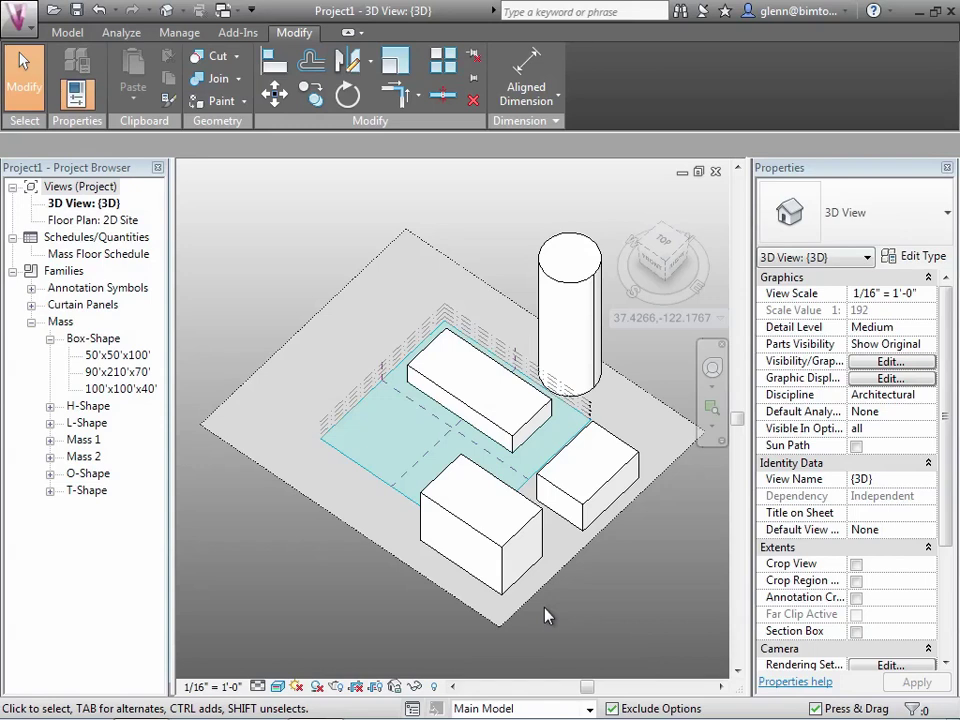
click(590, 708)
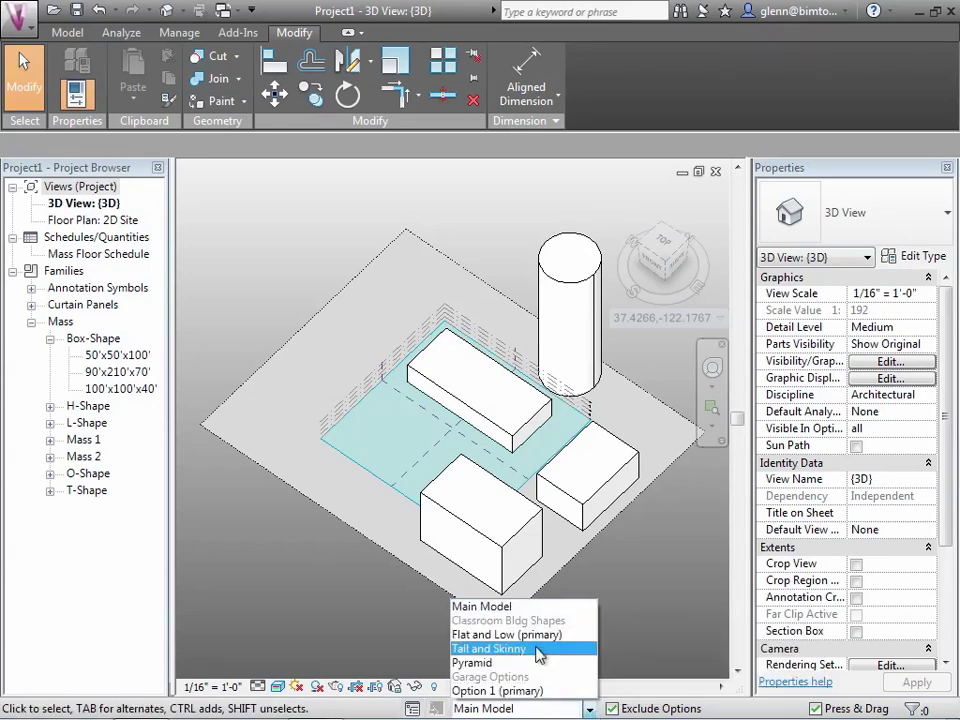
click(536, 649)
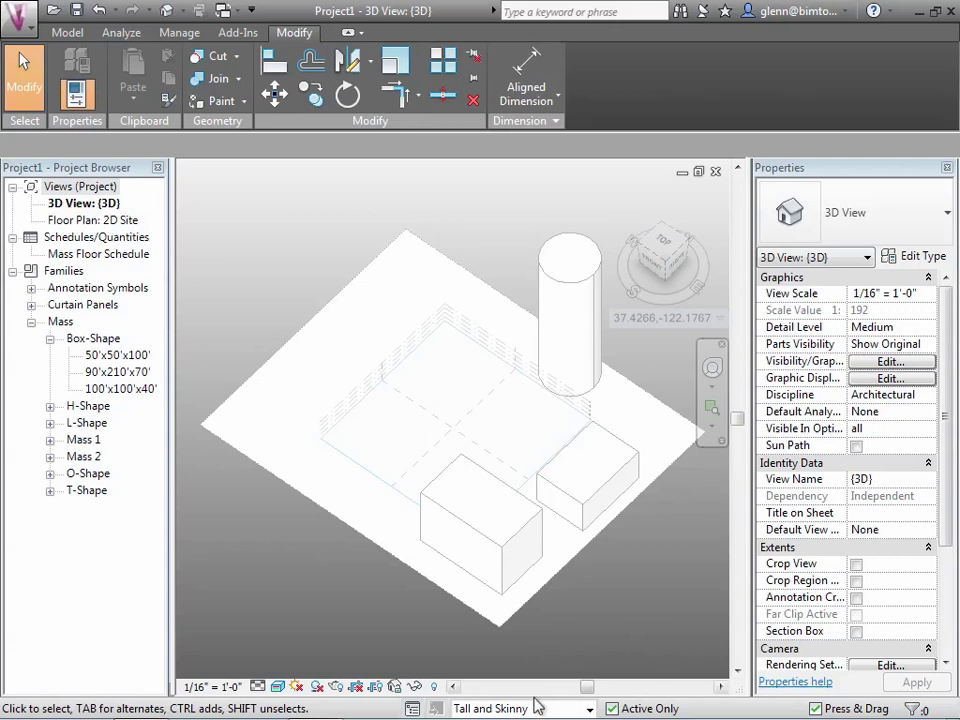
click(534, 707)
click(517, 607)
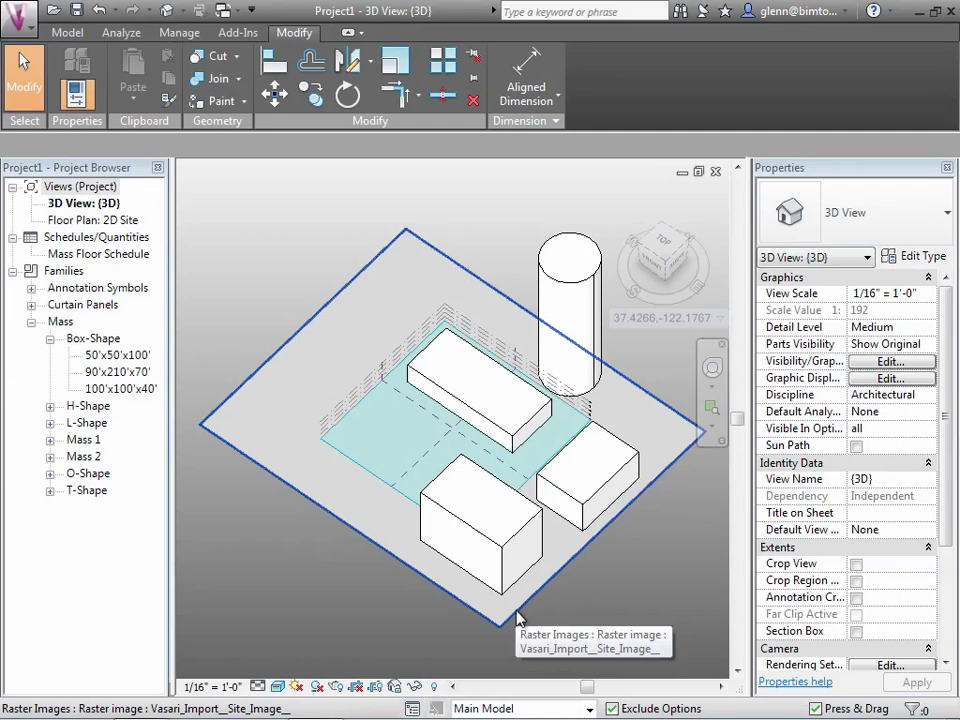
click(527, 428)
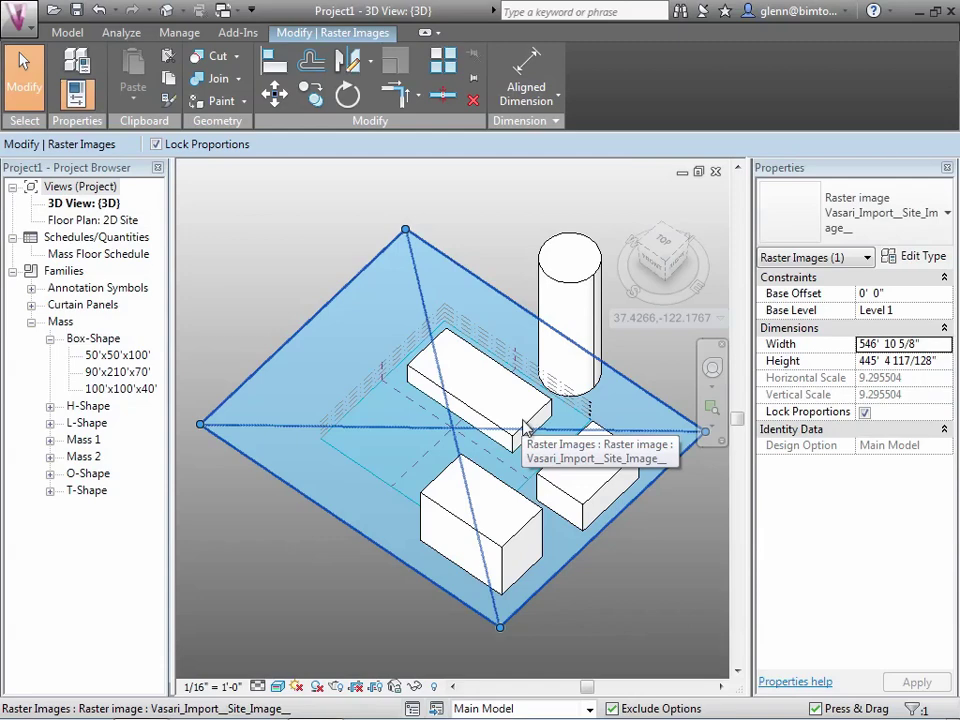
click(611, 708)
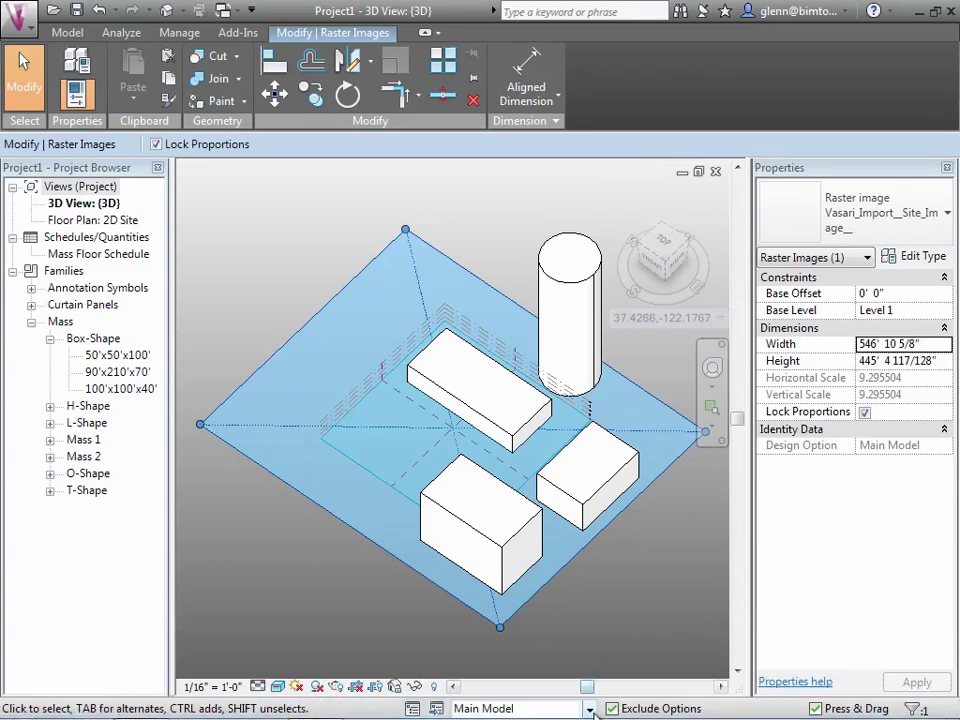
click(589, 708)
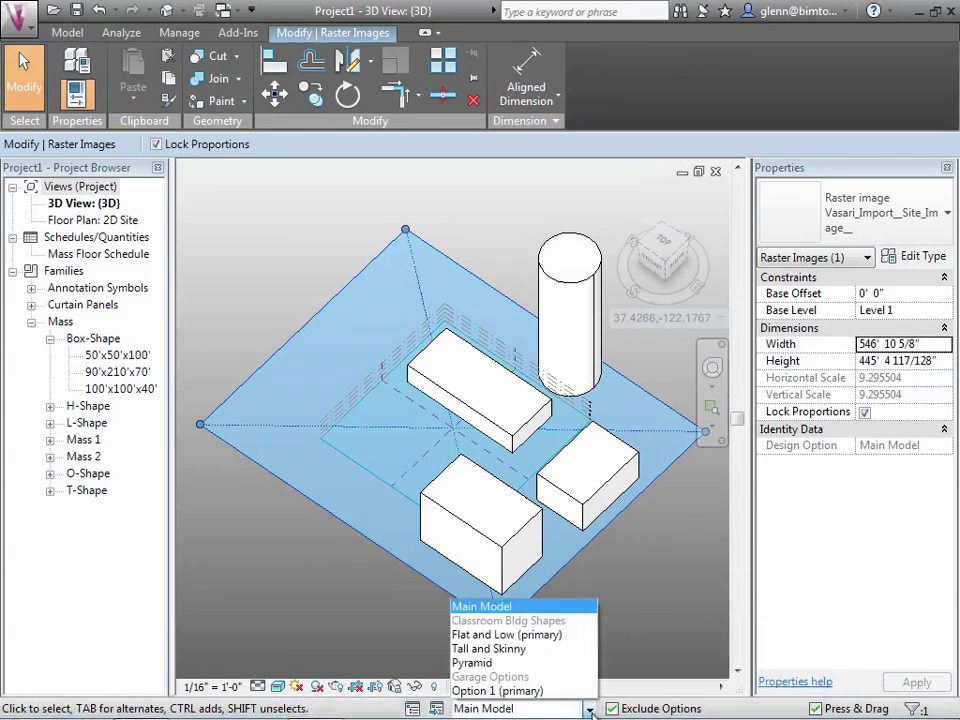
click(552, 640)
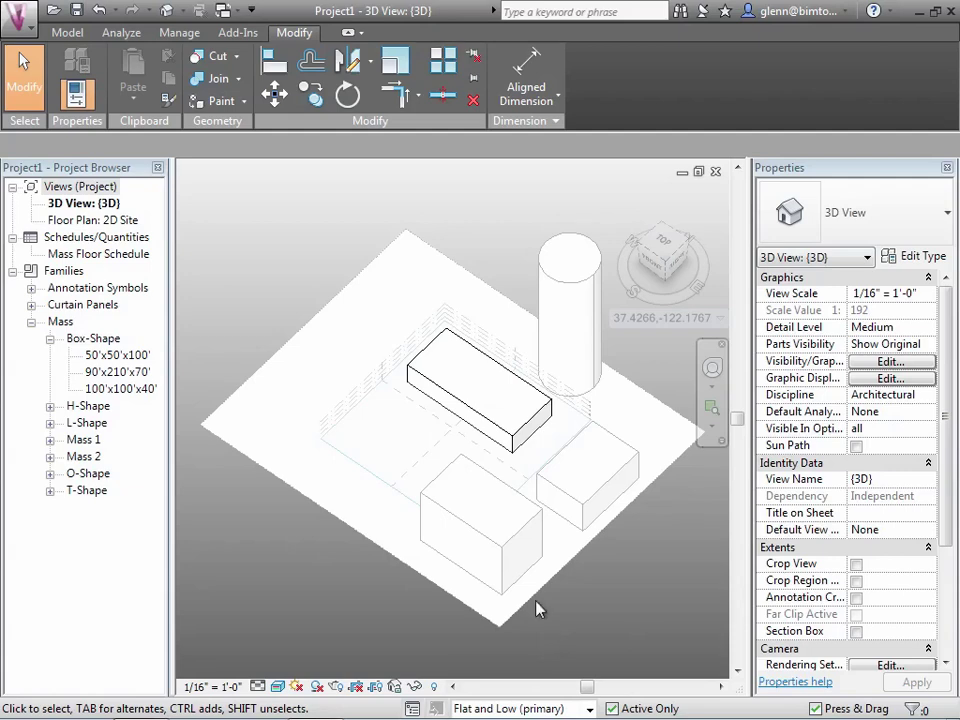
- Open the low box mass of the Flat and Low option for in-place editing
click(491, 414)
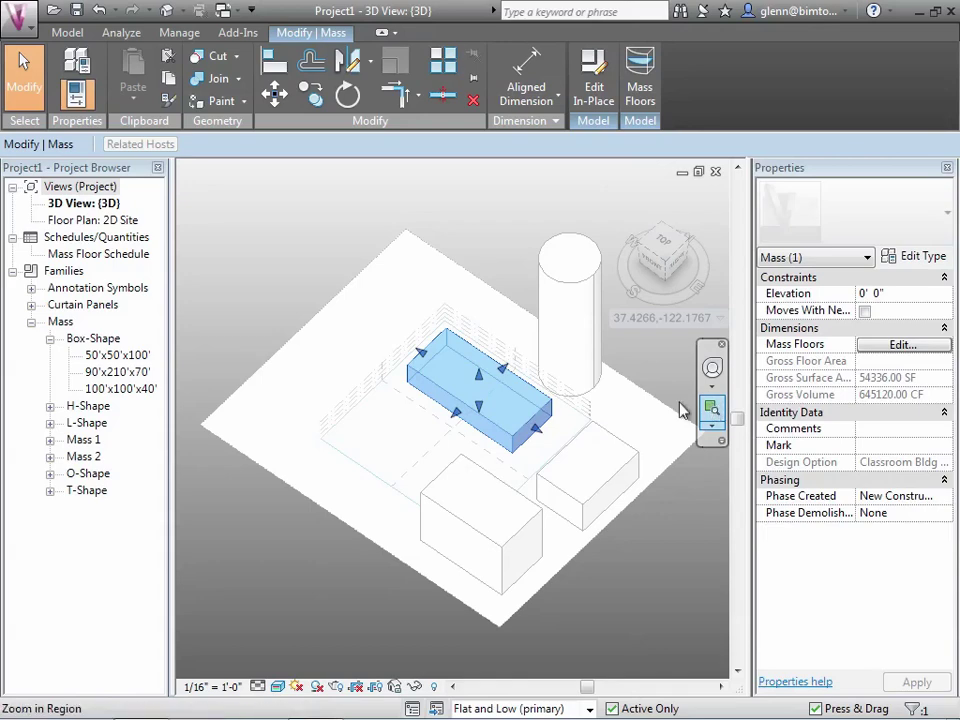
click(710, 410)
drag(381, 297, 575, 486)
click(373, 478)
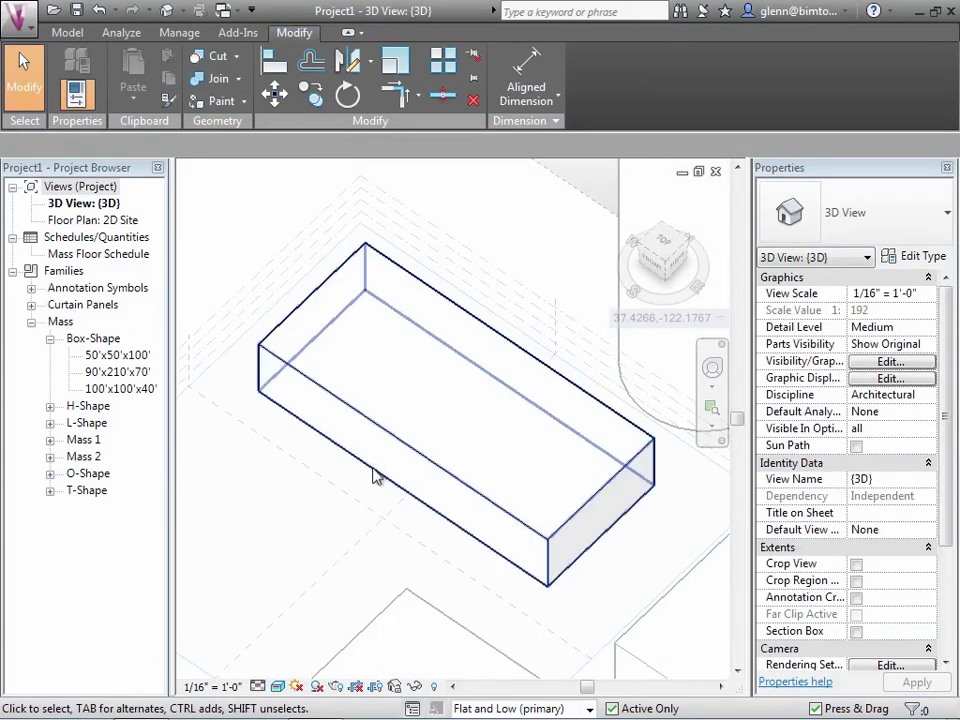
click(375, 467)
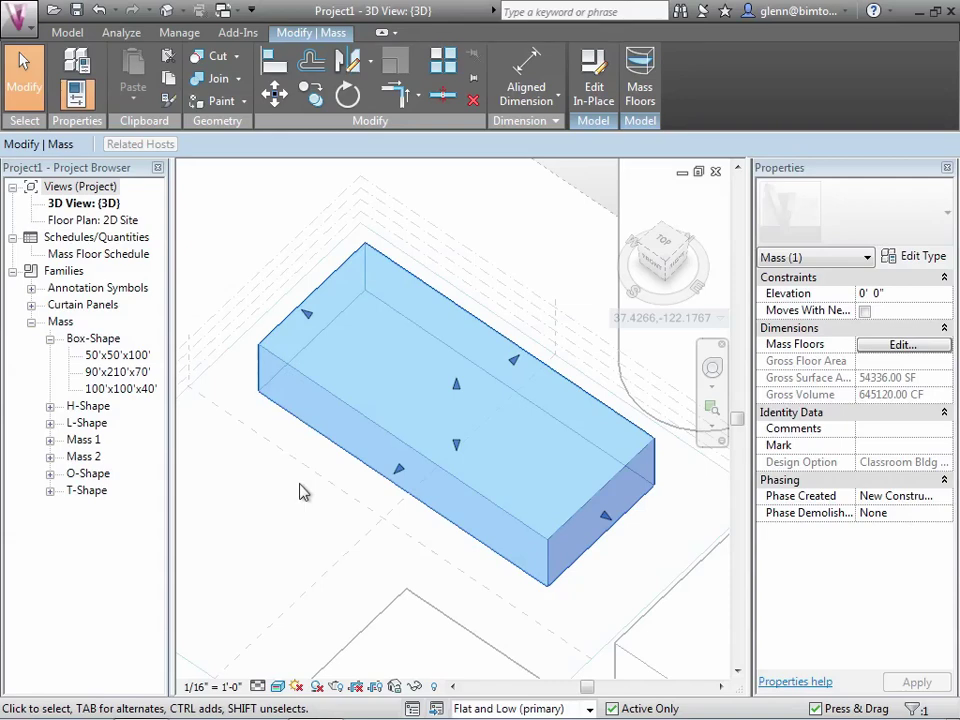
click(332, 450)
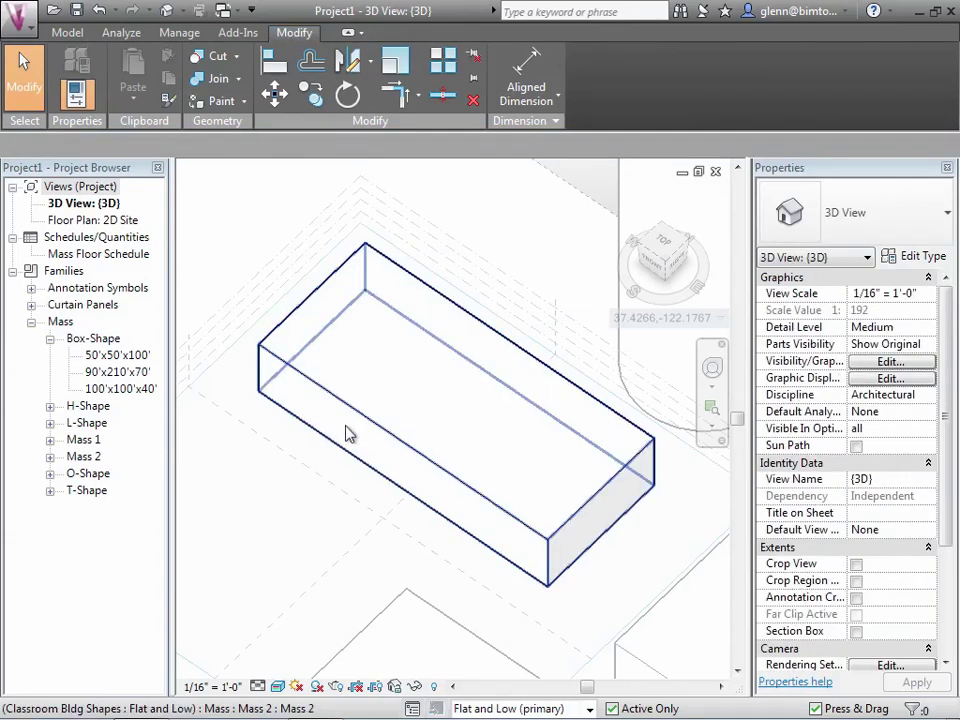
double_click(348, 433)
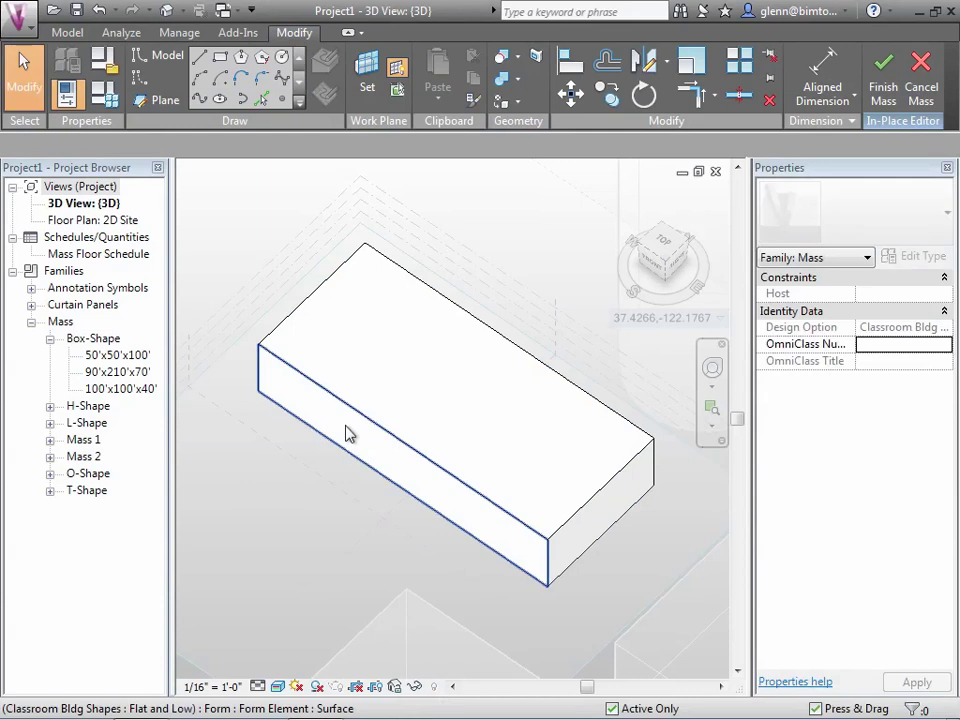
- Make the temporary dimensions for the box's depth, length and height permanent
click(348, 433)
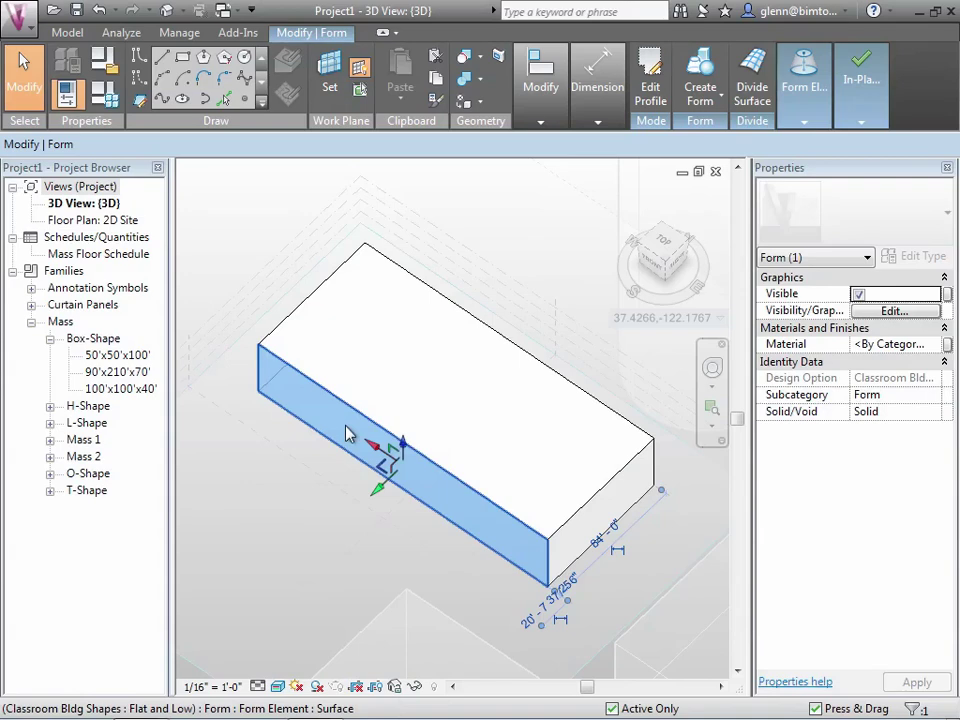
click(619, 553)
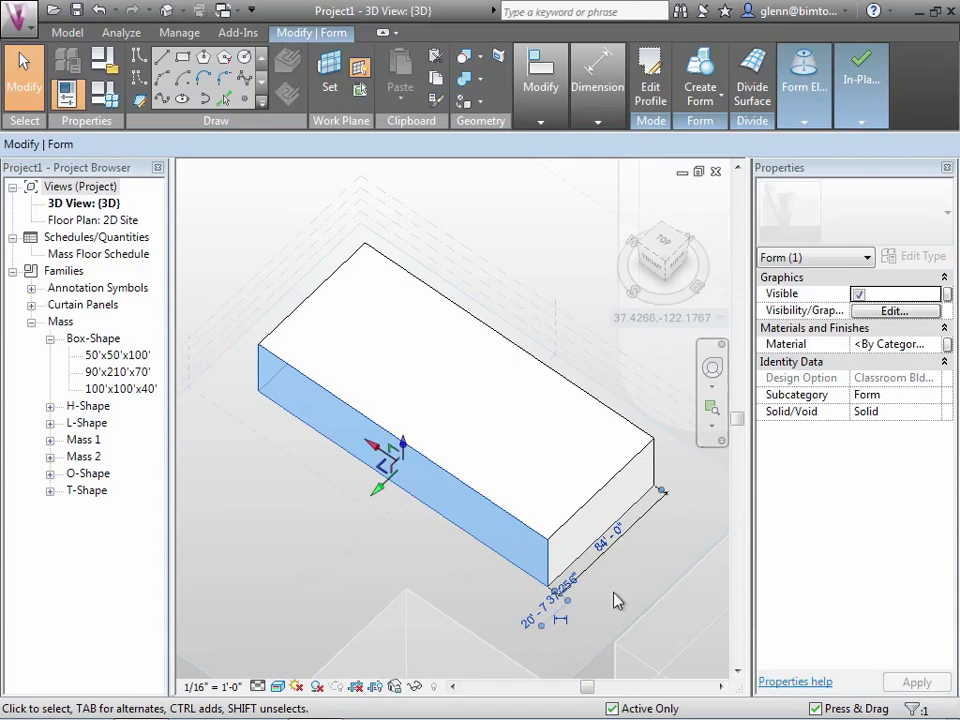
click(615, 600)
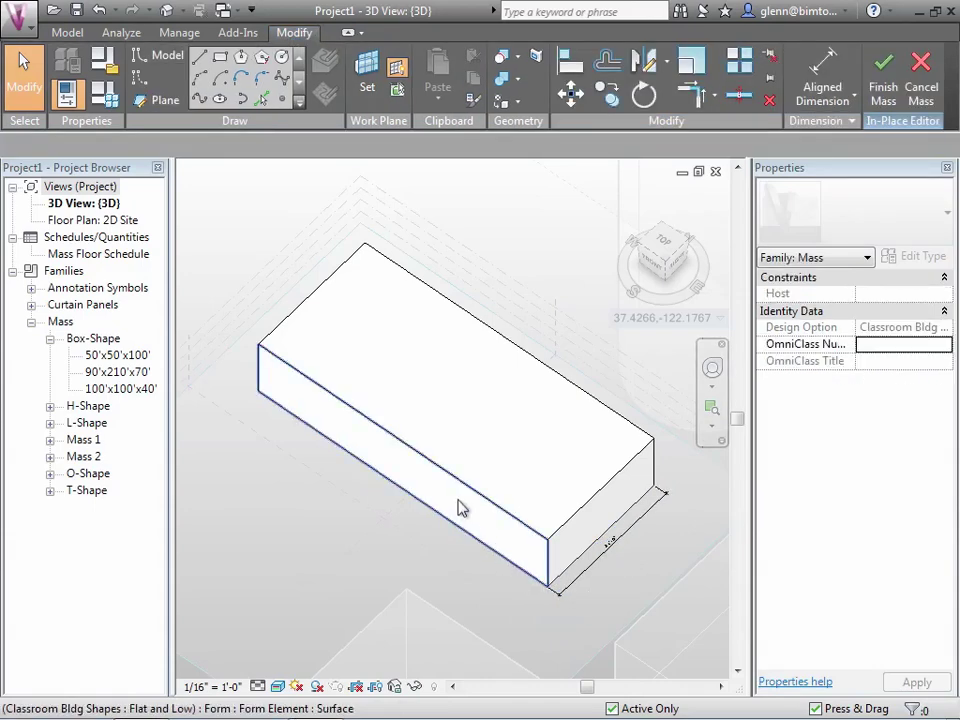
click(597, 513)
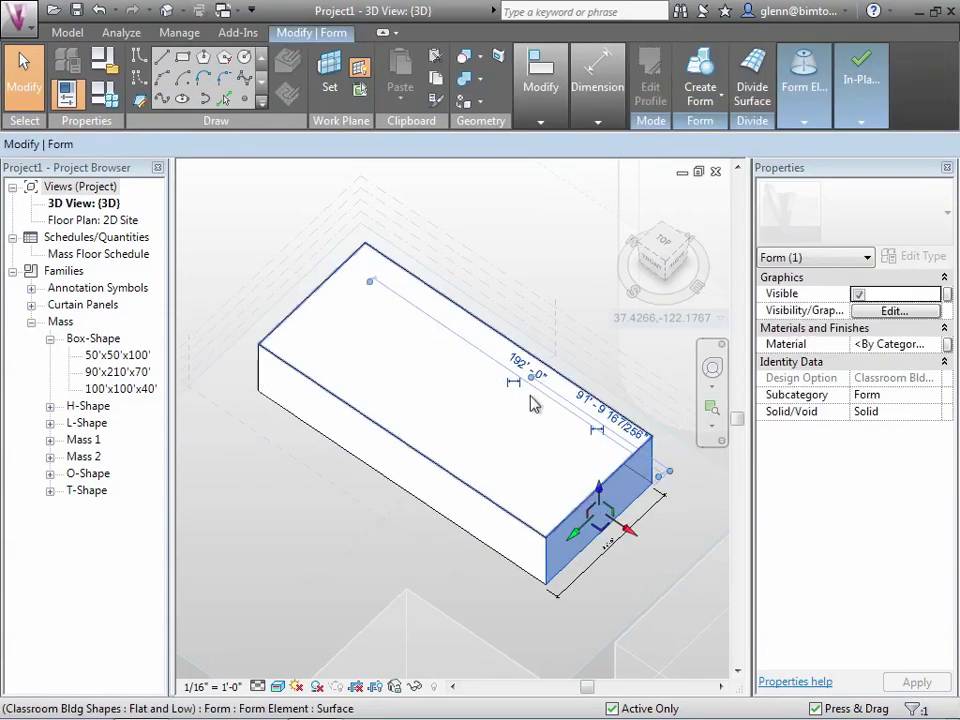
click(392, 487)
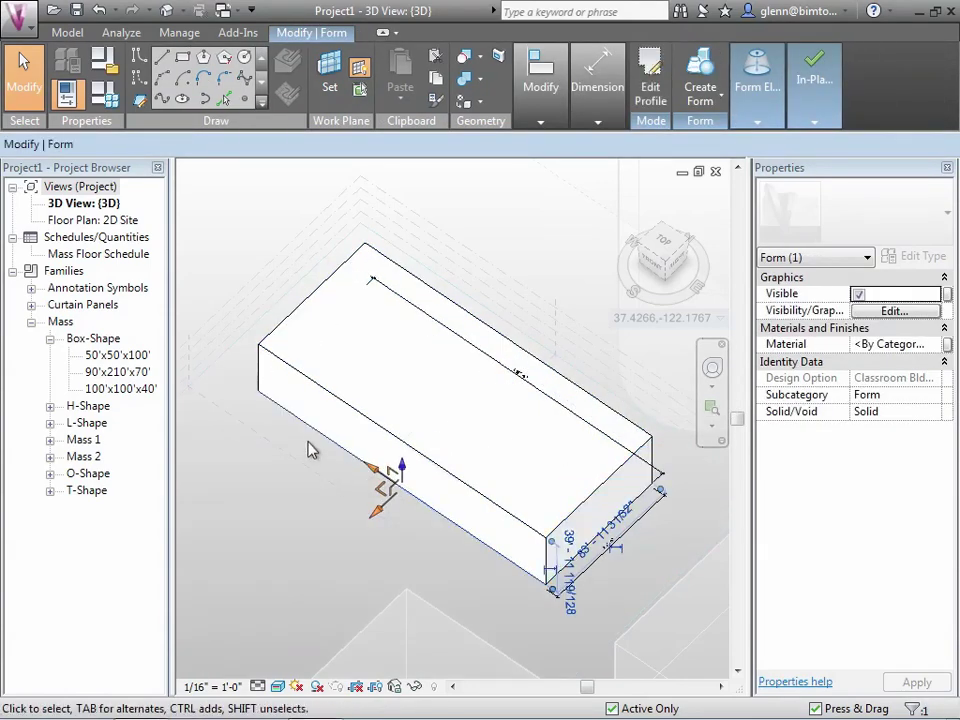
click(310, 367)
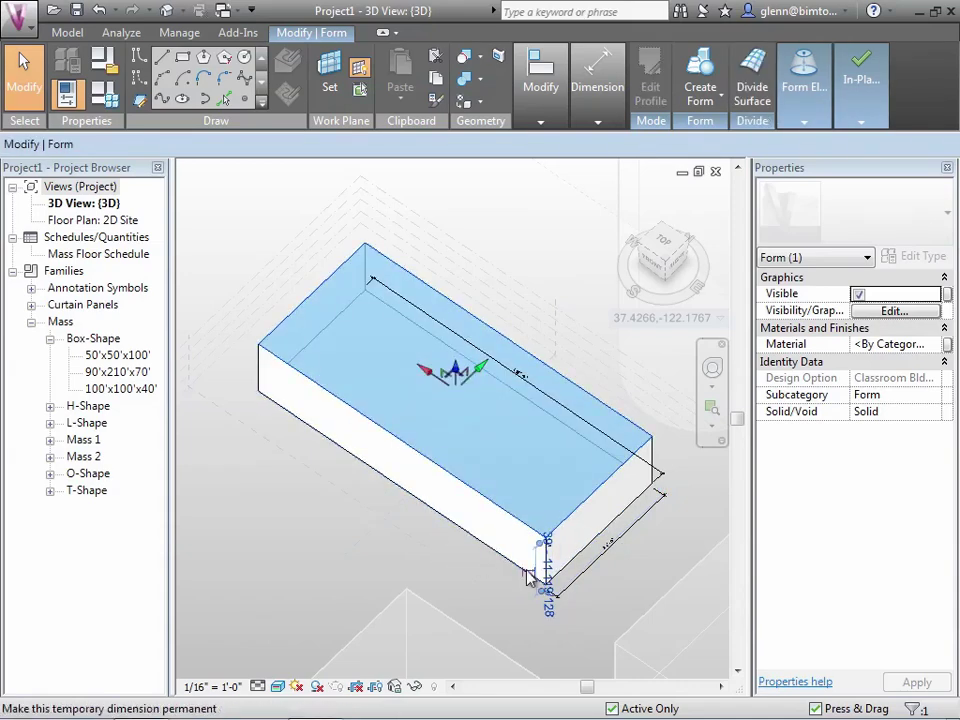
click(422, 577)
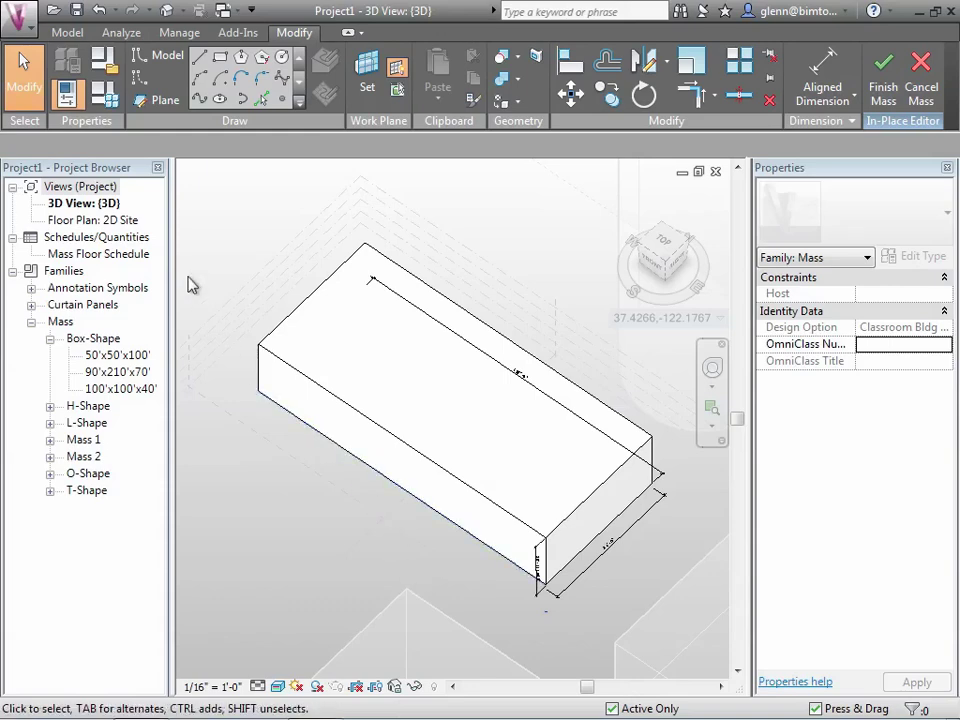
- Examine the temporary dimension text appearance settings in the graphics options and close them without changes
click(24, 30)
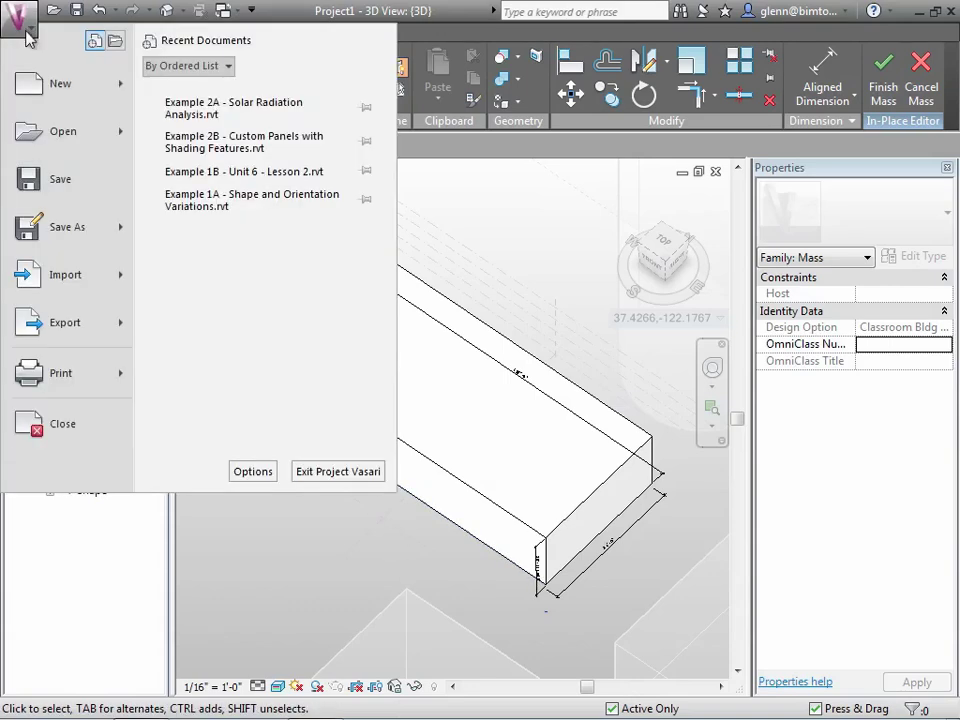
click(253, 471)
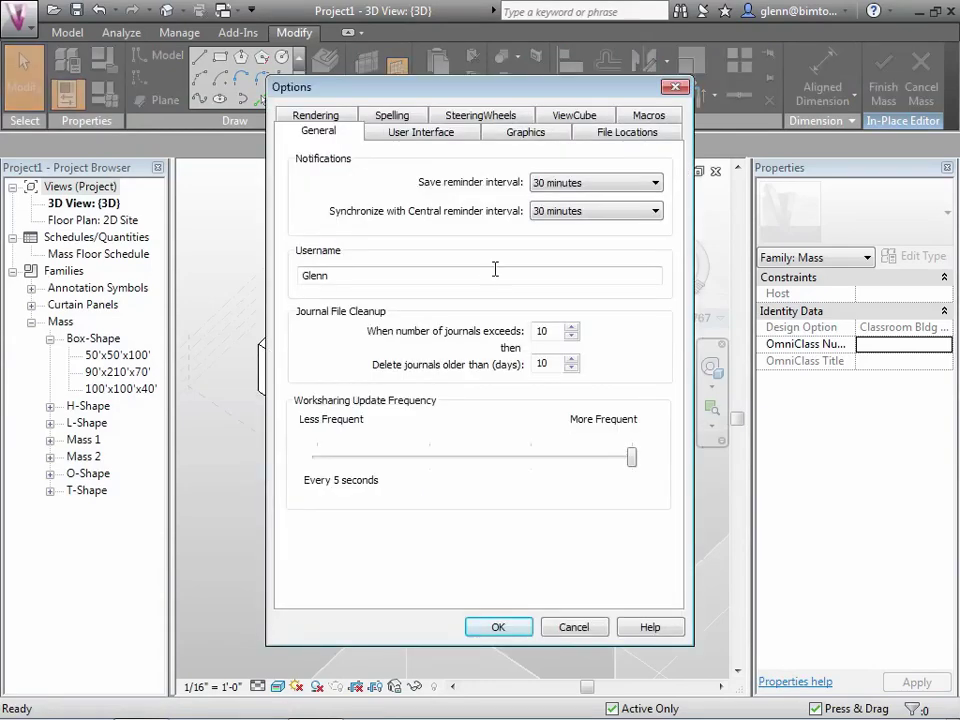
click(523, 139)
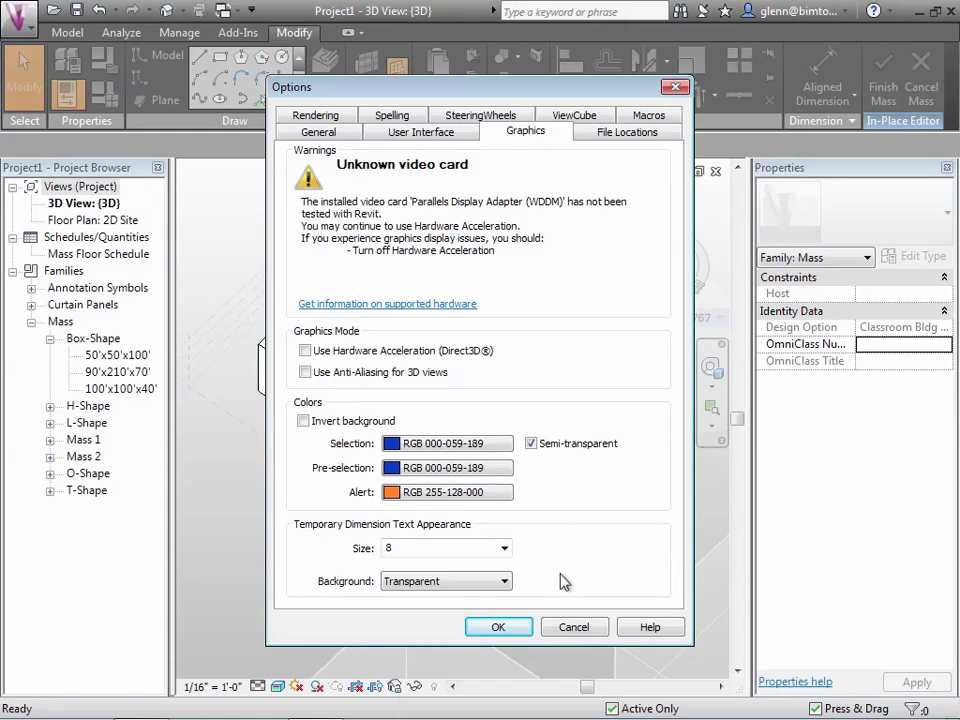
click(574, 628)
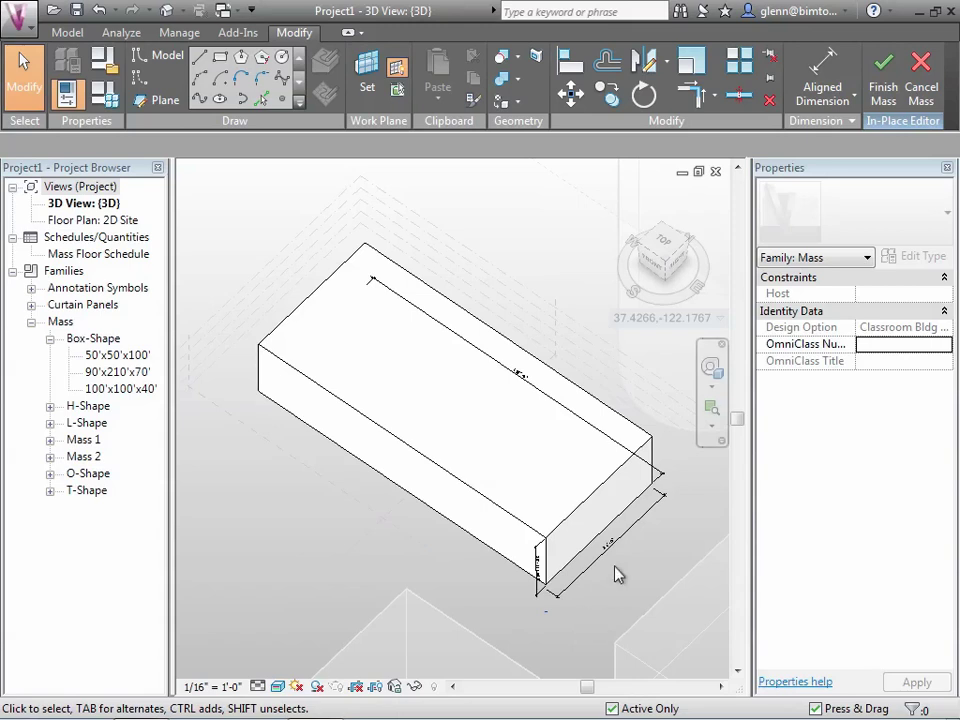
click(632, 542)
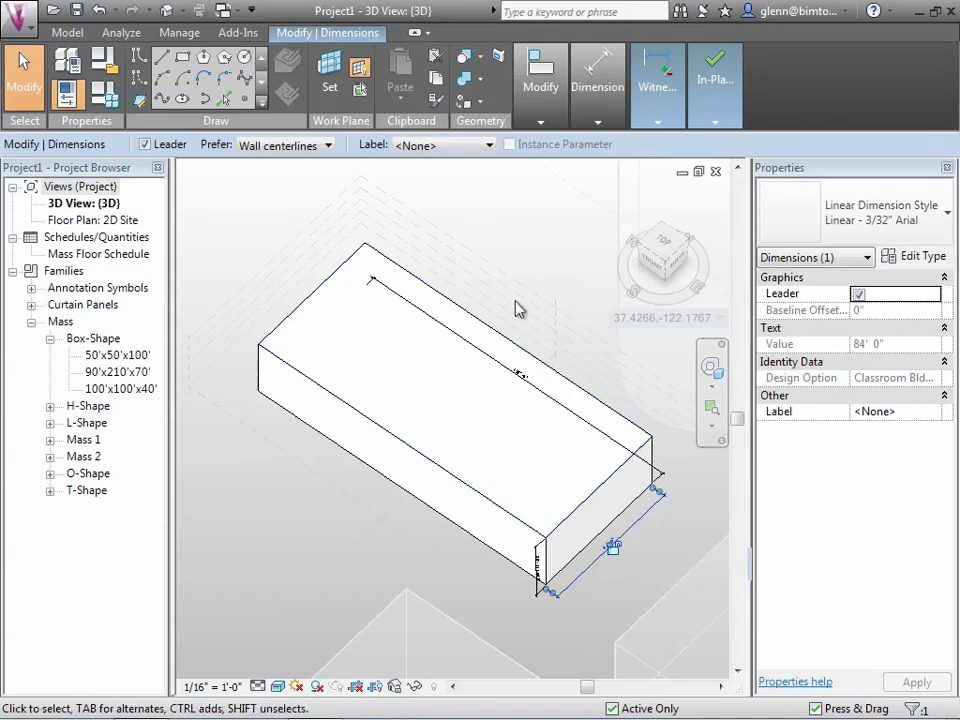
click(453, 148)
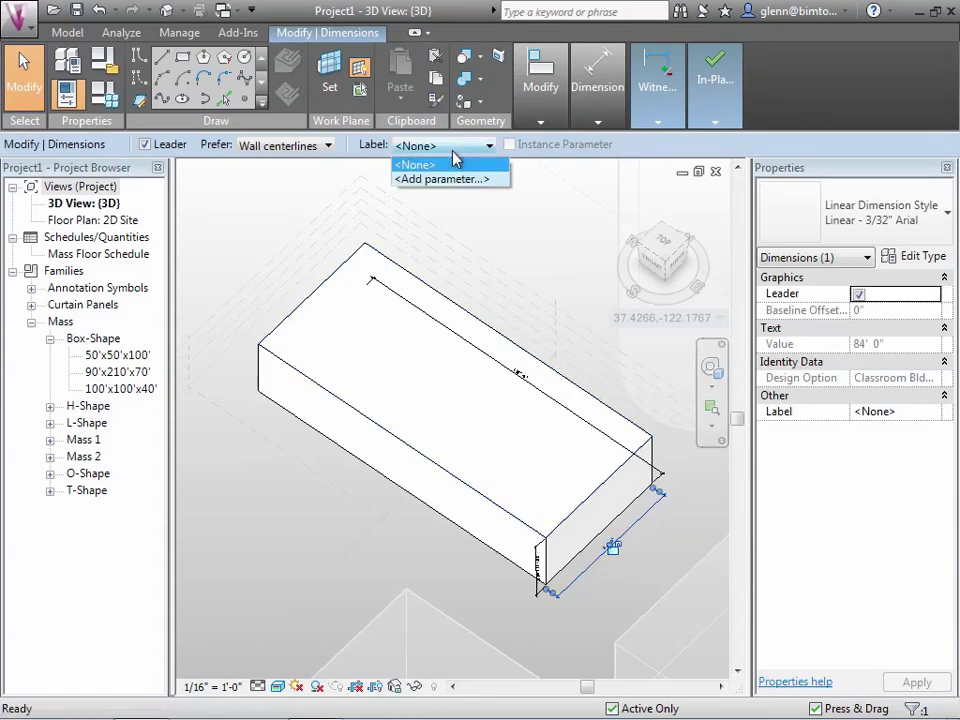
click(455, 180)
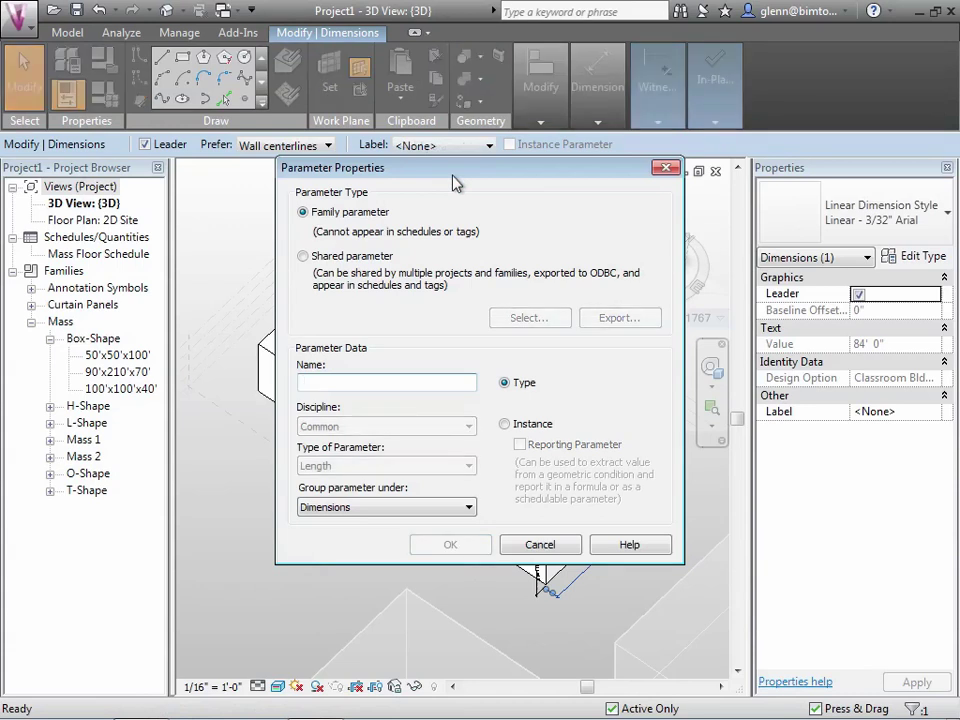
text(Bldg)
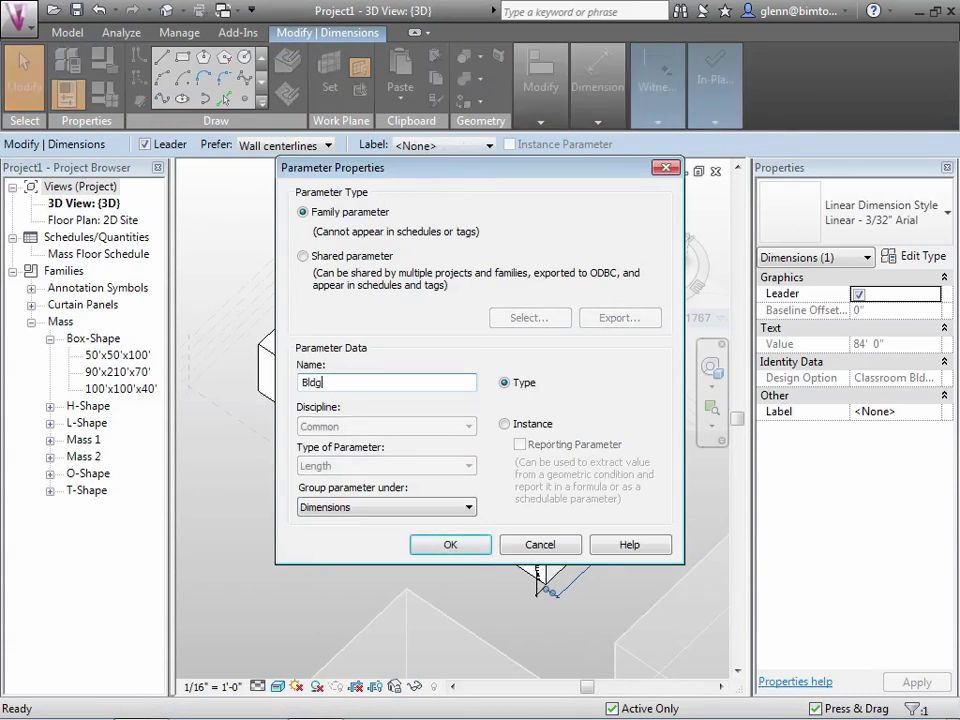
text( Depth)
click(540, 543)
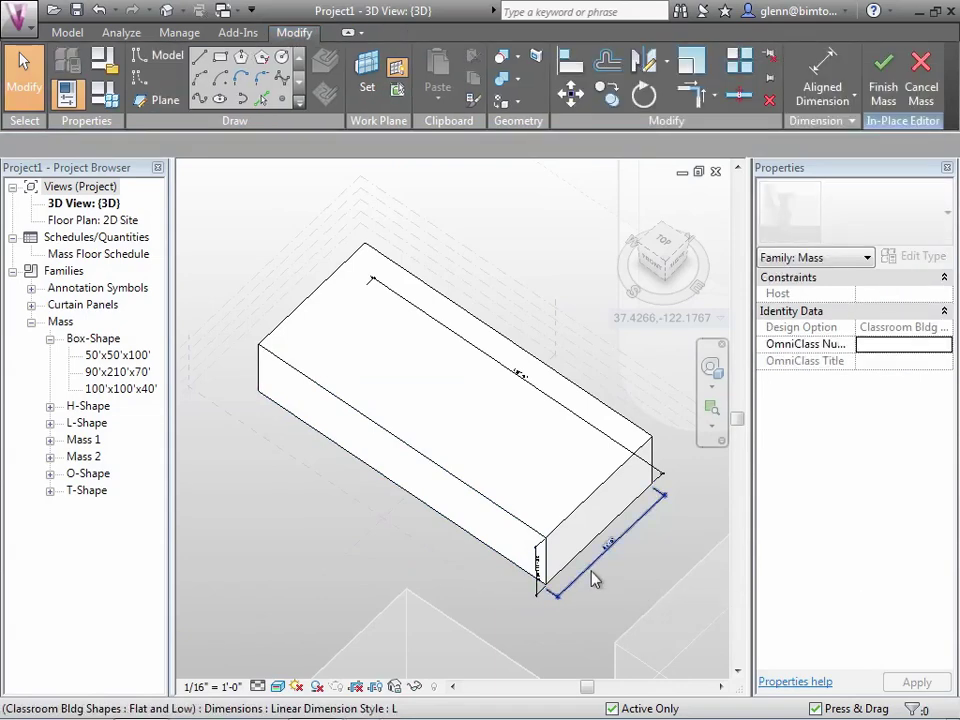
- Add an instance family parameter Bldg Depth, grouped under Dimensions, as the box's depth dimension label, and remove the conflicting constraints
click(593, 578)
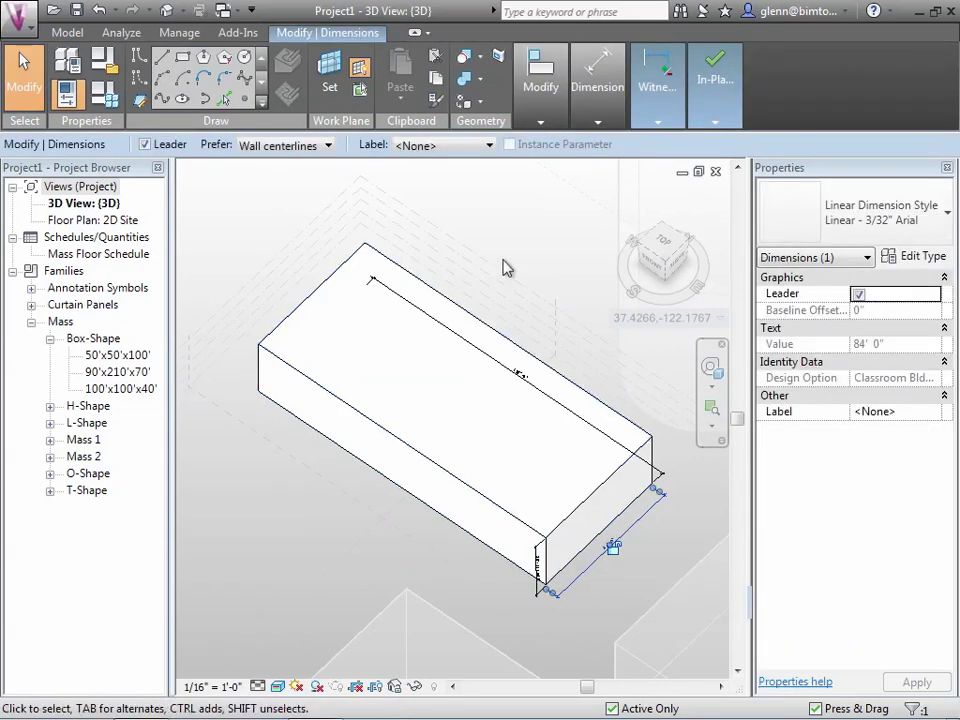
click(432, 146)
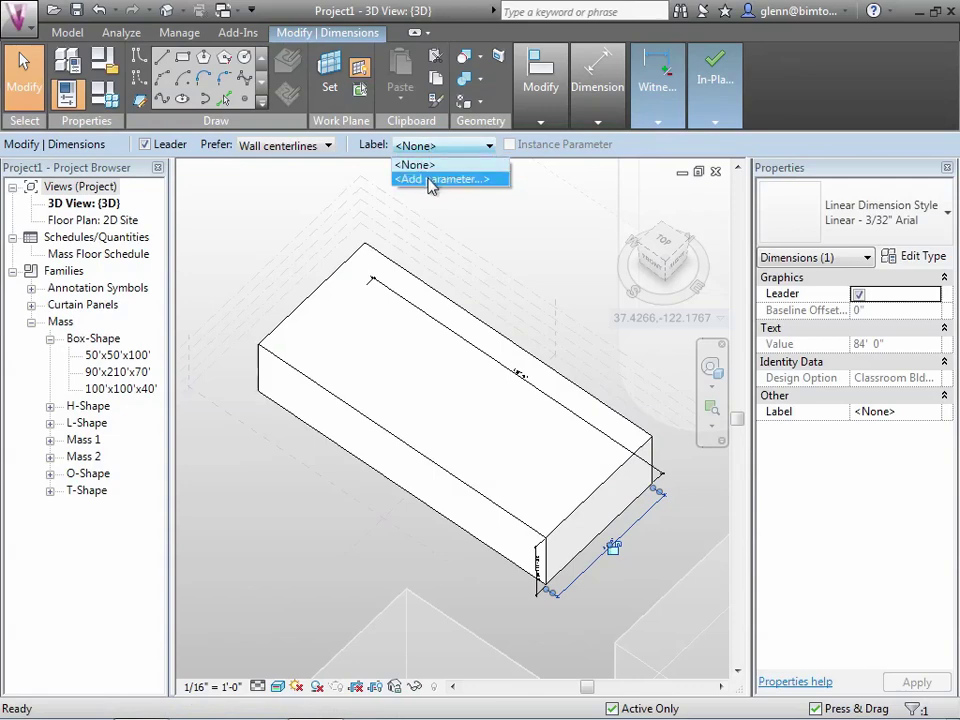
click(430, 181)
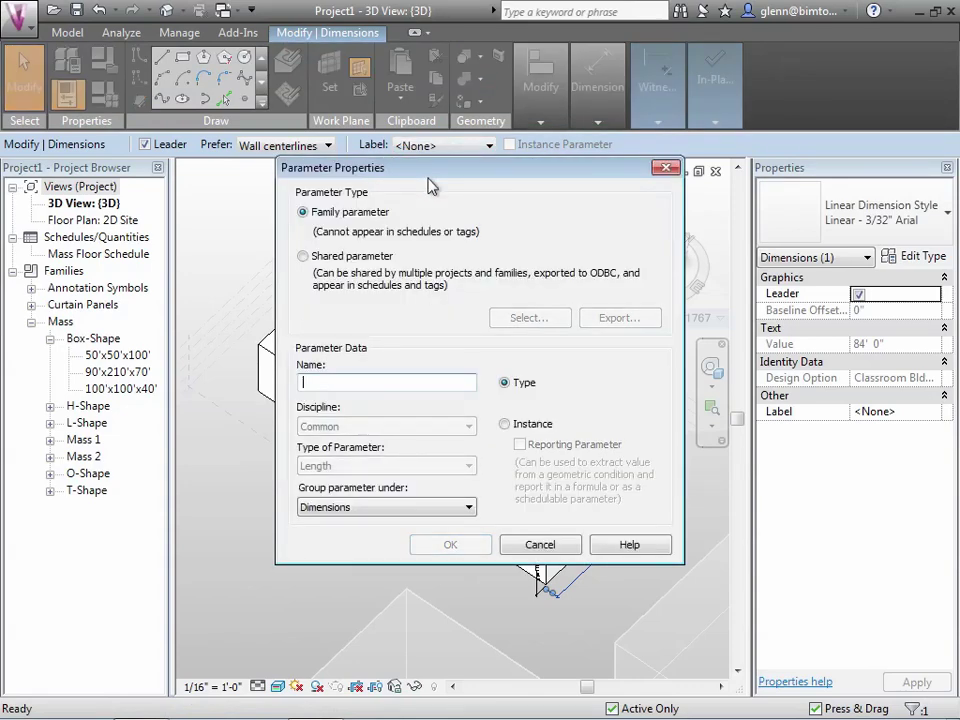
text(Bldg Depth)
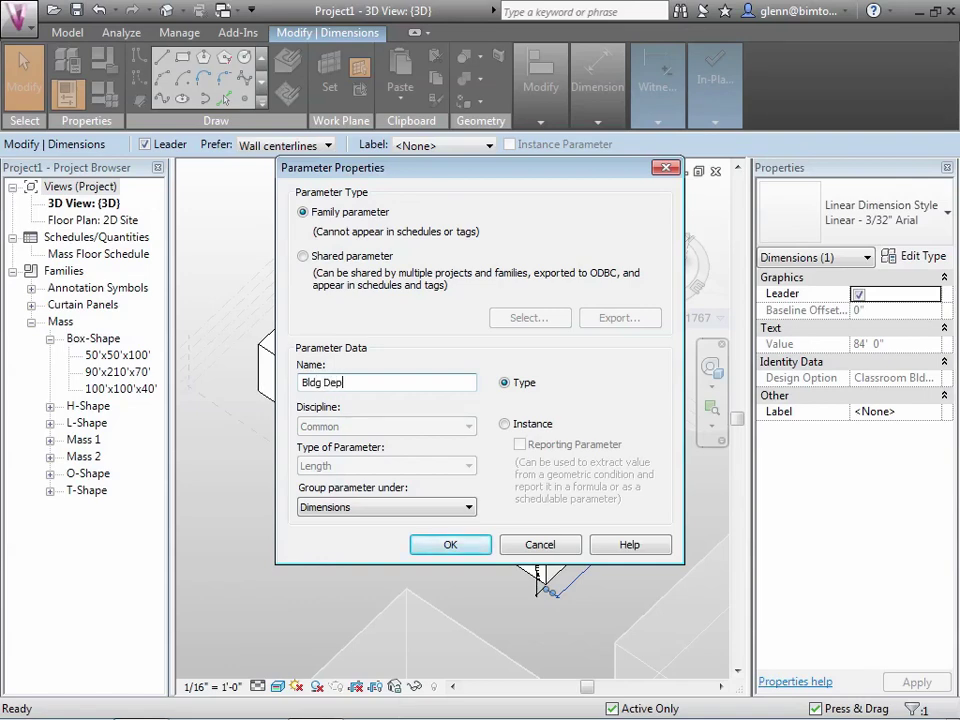
click(505, 424)
click(405, 508)
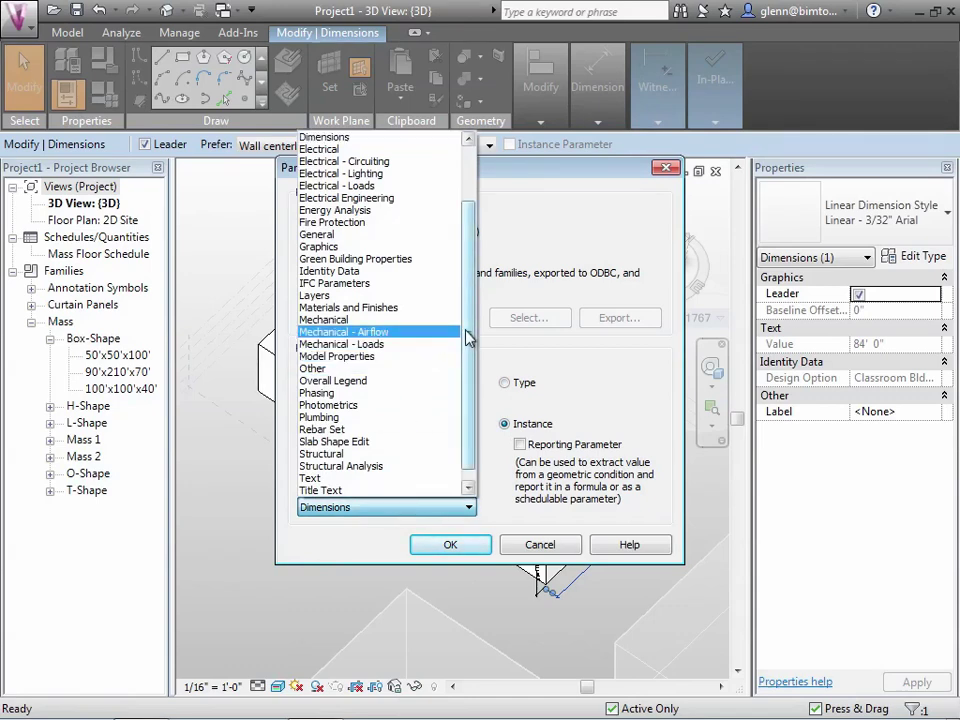
scroll(455, 300, up, 2)
click(318, 211)
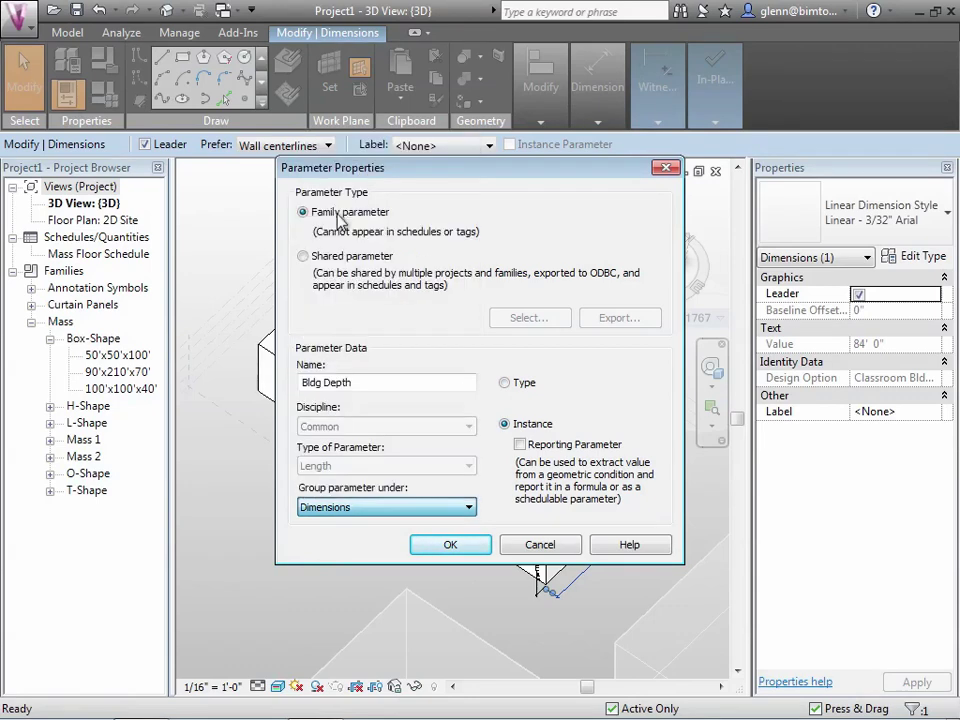
click(450, 545)
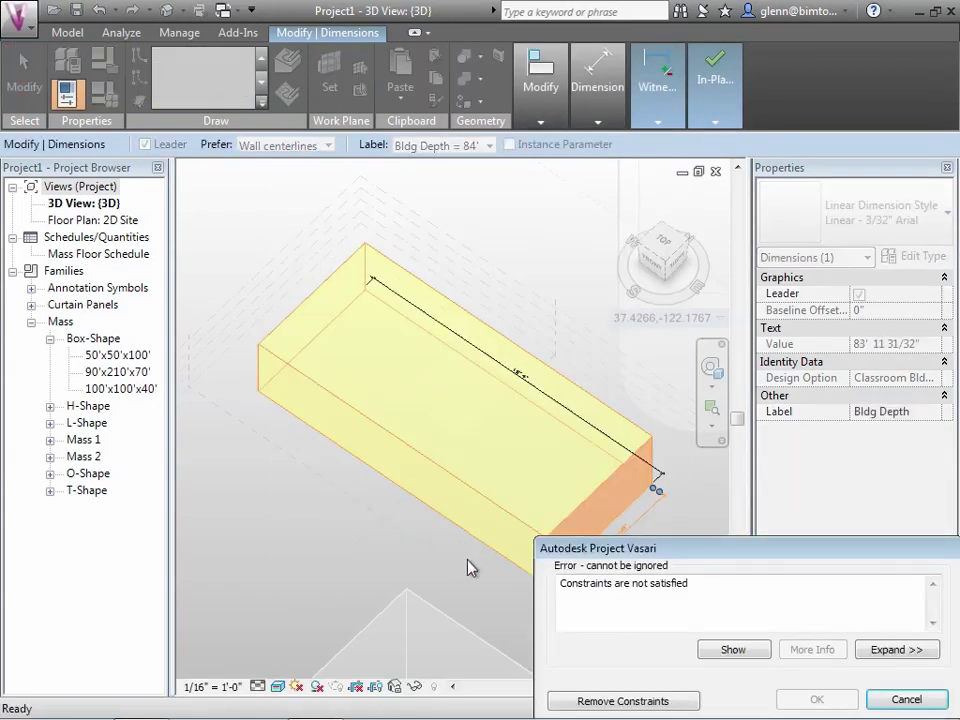
click(632, 701)
click(585, 622)
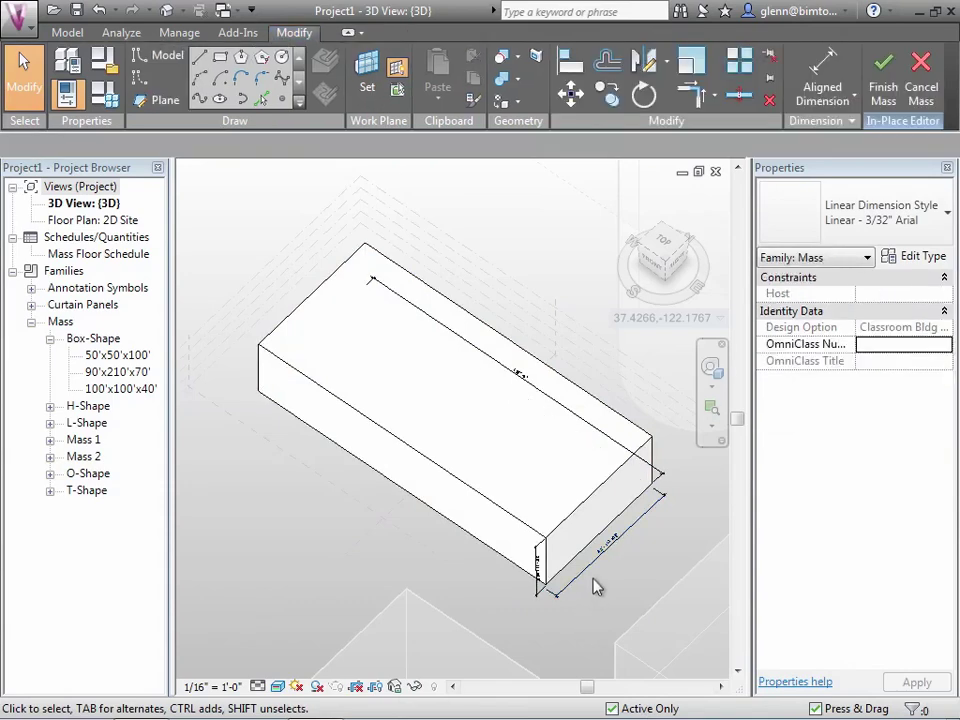
- Try to label the box's depth dimension with the existing Bldg Depth parameter
click(590, 585)
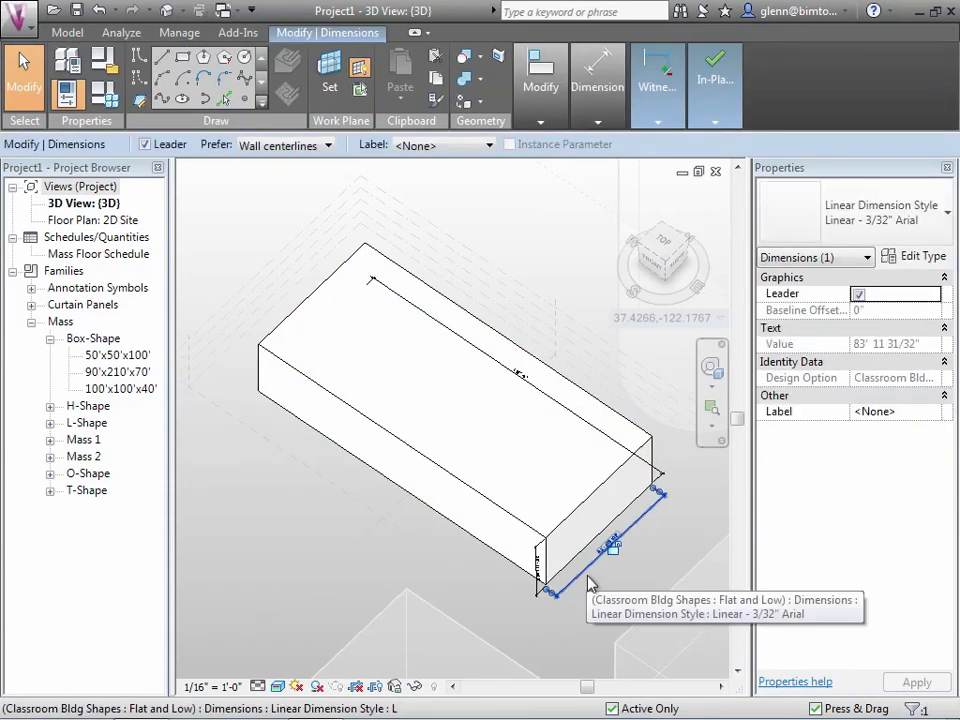
click(425, 150)
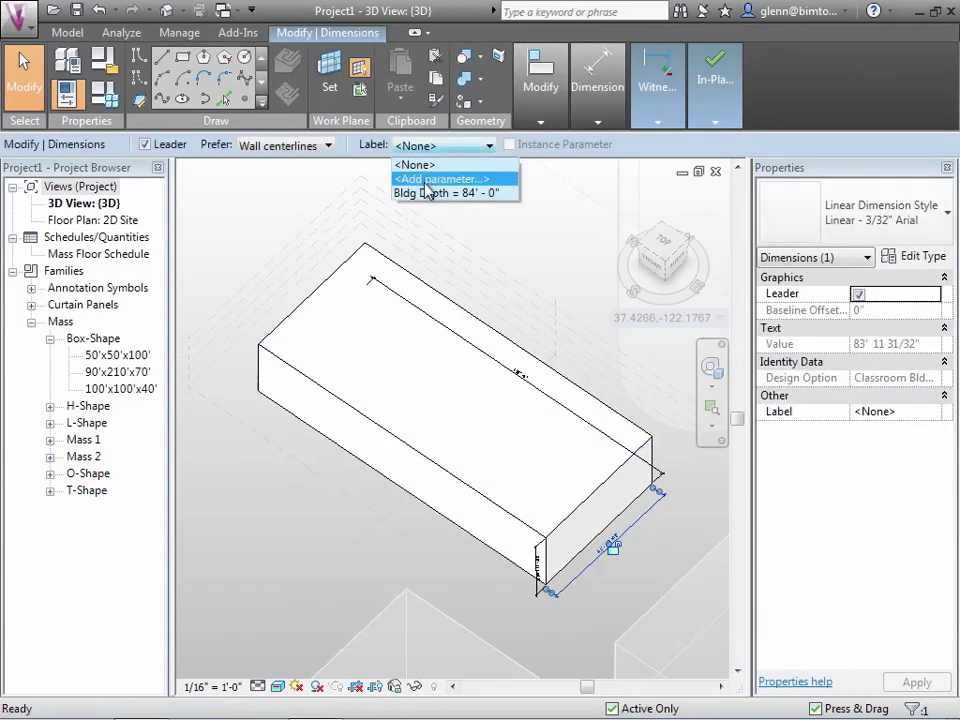
click(425, 192)
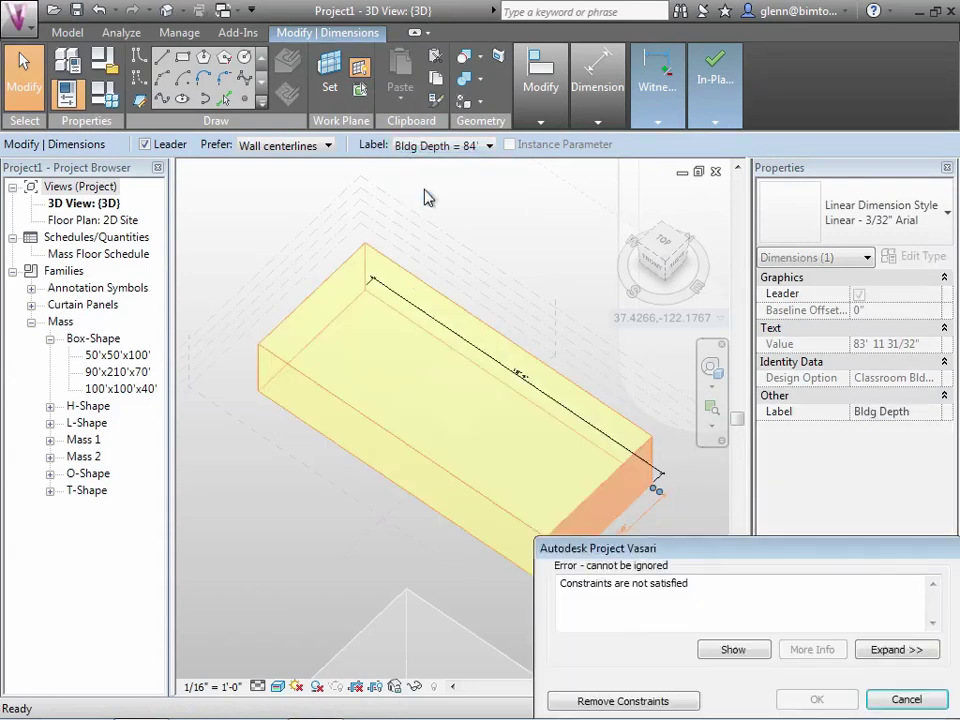
click(921, 700)
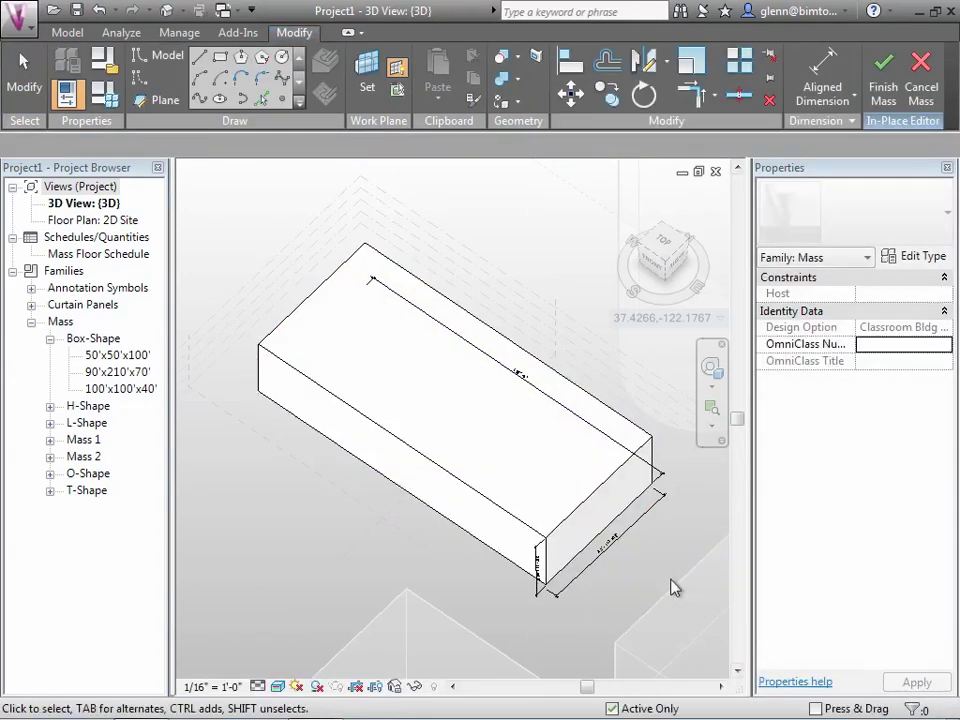
- Select the depth dimension along the short side of the box
click(617, 544)
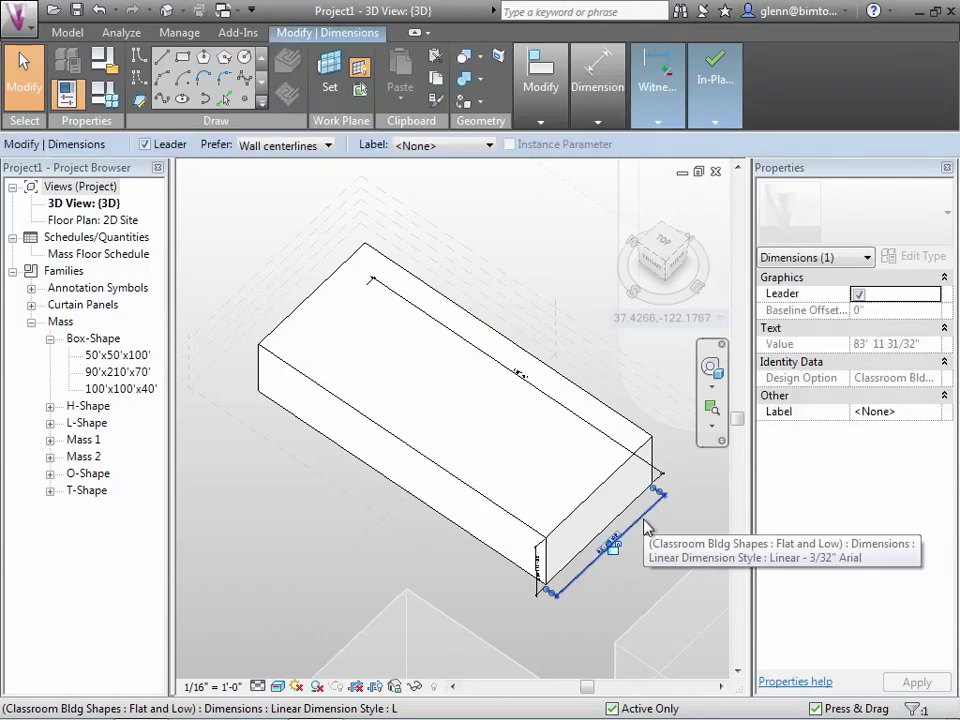